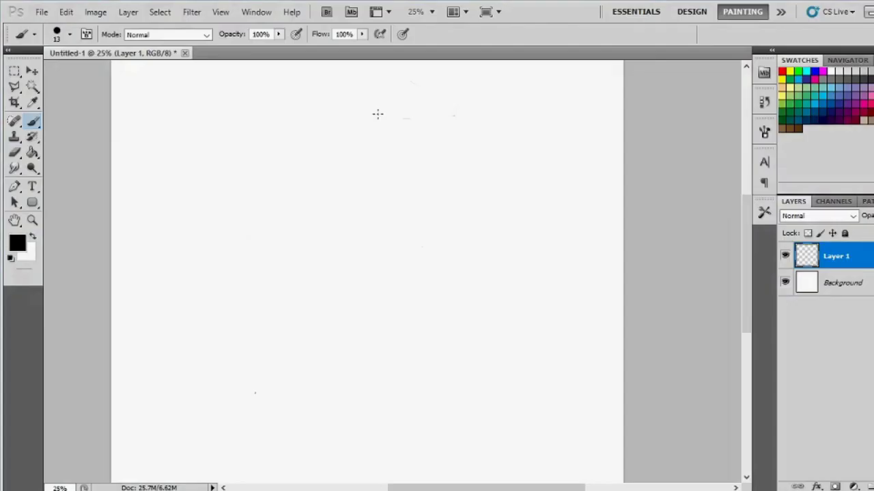
Sketch the figure's round head with a guide line, plus the neck, shoulders and chest on Layer 1.
{"action": "left_click_drag", "start_coordinate": [374, 113], "coordinate": [369, 137]}
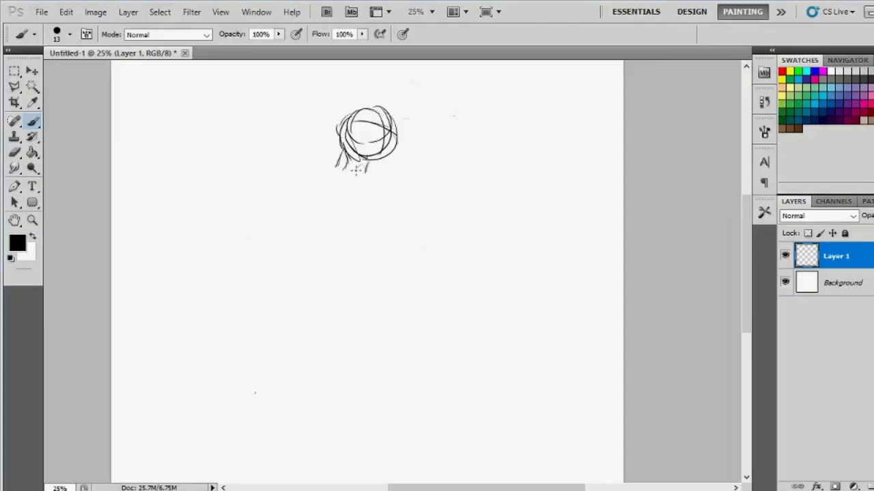
{"action": "key", "text": "ctrl+z"}
{"action": "key", "text": "e"}
{"action": "key", "text": "b"}
{"action": "mouse_move", "coordinate": [355, 169]}
{"action": "left_mouse_down"}
{"action": "mouse_move", "coordinate": [378, 165]}
{"action": "mouse_move", "coordinate": [359, 208]}
{"action": "mouse_move", "coordinate": [319, 216]}
{"action": "left_mouse_up"}
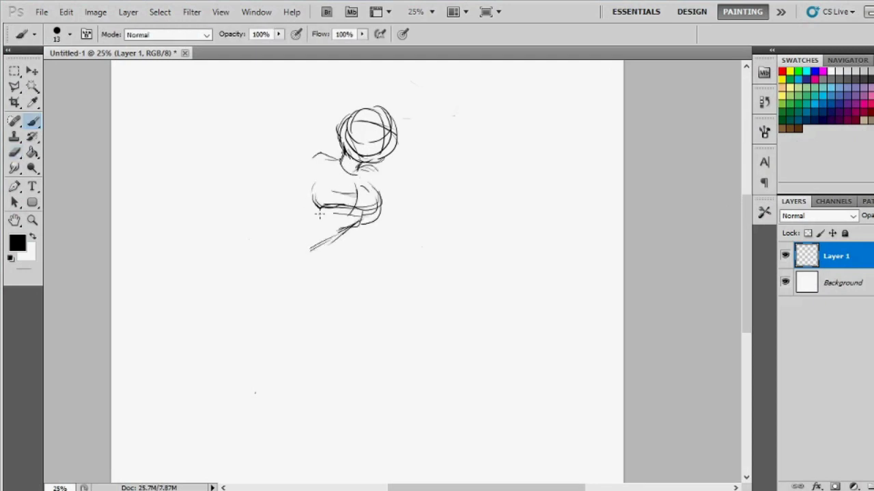
Rough in the waist, curved hips and first leg lines below the chest.
{"action": "left_click_drag", "start_coordinate": [330, 247], "coordinate": [317, 301]}
{"action": "left_click_drag", "start_coordinate": [333, 246], "coordinate": [348, 336]}
{"action": "mouse_move", "coordinate": [296, 191]}
{"action": "left_mouse_down"}
{"action": "mouse_move", "coordinate": [296, 216]}
{"action": "mouse_move", "coordinate": [342, 335]}
{"action": "left_mouse_up"}
{"action": "left_click_drag", "start_coordinate": [335, 274], "coordinate": [296, 444]}
{"action": "scroll", "coordinate": [296, 444], "scroll_direction": "down", "scroll_amount": 3}
Erase stray torso lines and sketch the arm stretched out behind the body and the crossing leg lines.
{"action": "key", "text": "e"}
{"action": "left_click_drag", "start_coordinate": [342, 232], "coordinate": [405, 307]}
{"action": "key", "text": "b"}
{"action": "mouse_move", "coordinate": [254, 164]}
{"action": "left_mouse_down"}
{"action": "mouse_move", "coordinate": [347, 303]}
{"action": "mouse_move", "coordinate": [365, 249]}
{"action": "mouse_move", "coordinate": [355, 450]}
{"action": "left_mouse_up"}
{"action": "left_click_drag", "start_coordinate": [355, 341], "coordinate": [389, 444]}
Clean up the hip area and redraw the bust, narrow waist and rounded hip contours.
{"action": "key", "text": "e"}
{"action": "mouse_move", "coordinate": [382, 286]}
{"action": "left_mouse_down"}
{"action": "mouse_move", "coordinate": [365, 253]}
{"action": "mouse_move", "coordinate": [379, 198]}
{"action": "mouse_move", "coordinate": [355, 273]}
{"action": "left_mouse_up"}
{"action": "key", "text": "b"}
{"action": "left_click_drag", "start_coordinate": [331, 236], "coordinate": [313, 277]}
{"action": "mouse_move", "coordinate": [332, 183]}
{"action": "left_mouse_down"}
{"action": "mouse_move", "coordinate": [198, 232]}
{"action": "mouse_move", "coordinate": [345, 205]}
{"action": "left_mouse_up"}
{"action": "left_click_drag", "start_coordinate": [304, 232], "coordinate": [362, 282]}
{"action": "key", "text": "e"}
{"action": "left_click_drag", "start_coordinate": [321, 321], "coordinate": [400, 307]}
{"action": "key", "text": "b"}
{"action": "left_click_drag", "start_coordinate": [315, 276], "coordinate": [300, 358]}
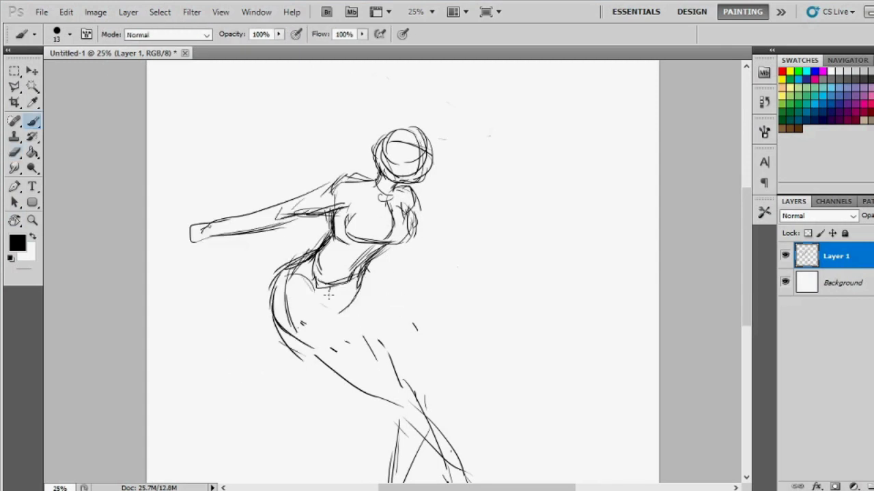
Sketch the extended leg diagonally down from the hip, ending in a pointed foot.
{"action": "left_click_drag", "start_coordinate": [316, 253], "coordinate": [293, 296]}
{"action": "scroll", "coordinate": [328, 293], "scroll_direction": "down", "scroll_amount": 3}
{"action": "left_click_drag", "start_coordinate": [345, 349], "coordinate": [495, 478]}
{"action": "scroll", "coordinate": [409, 409], "scroll_direction": "down", "scroll_amount": 1}
{"action": "left_click_drag", "start_coordinate": [444, 416], "coordinate": [505, 450]}
{"action": "left_click_drag", "start_coordinate": [488, 437], "coordinate": [372, 311]}
Sketch the second leg bent at the knee, with its shin folded back and a rough foot.
{"action": "left_click_drag", "start_coordinate": [436, 413], "coordinate": [253, 232]}
{"action": "mouse_move", "coordinate": [307, 313]}
{"action": "left_mouse_down"}
{"action": "mouse_move", "coordinate": [349, 183]}
{"action": "mouse_move", "coordinate": [446, 245]}
{"action": "left_mouse_up"}
{"action": "left_click_drag", "start_coordinate": [341, 237], "coordinate": [476, 251]}
{"action": "left_click_drag", "start_coordinate": [476, 253], "coordinate": [410, 304]}
{"action": "left_click_drag", "start_coordinate": [309, 231], "coordinate": [370, 250]}
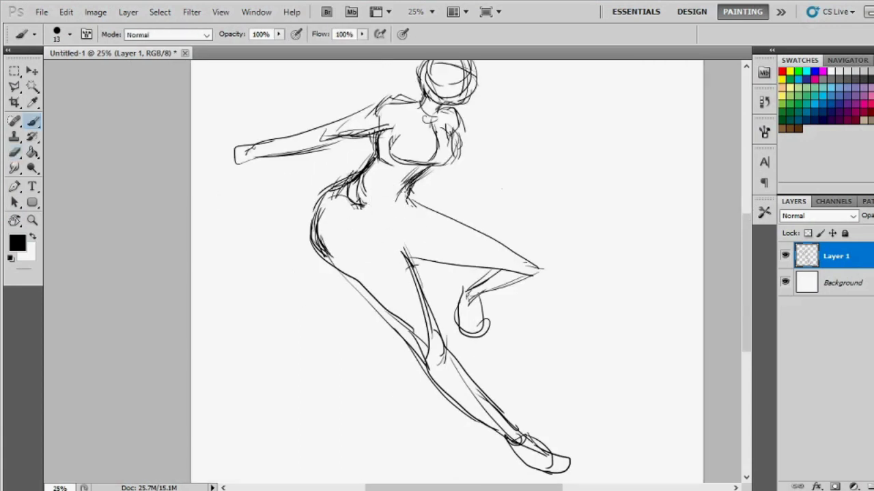
Erase the overlapping hip and thigh lines and redraw the waist-to-hip contour.
{"action": "key", "text": "e"}
{"action": "left_click_drag", "start_coordinate": [424, 348], "coordinate": [321, 278]}
{"action": "key", "text": "b"}
{"action": "mouse_move", "coordinate": [372, 223]}
{"action": "left_mouse_down"}
{"action": "mouse_move", "coordinate": [429, 335]}
{"action": "mouse_move", "coordinate": [312, 189]}
{"action": "left_mouse_up"}
{"action": "key", "text": "e"}
{"action": "key", "text": "b"}
Darken the outlines of the extended leg and foot and the underside of the bent thigh.
{"action": "left_click_drag", "start_coordinate": [313, 246], "coordinate": [508, 437]}
{"action": "left_click_drag", "start_coordinate": [447, 352], "coordinate": [567, 468]}
{"action": "left_click_drag", "start_coordinate": [409, 260], "coordinate": [492, 270]}
Erase the rough waist lines and redraw the front of the torso down to the groin.
{"action": "key", "text": "e"}
{"action": "left_click_drag", "start_coordinate": [361, 204], "coordinate": [408, 161]}
{"action": "key", "text": "b"}
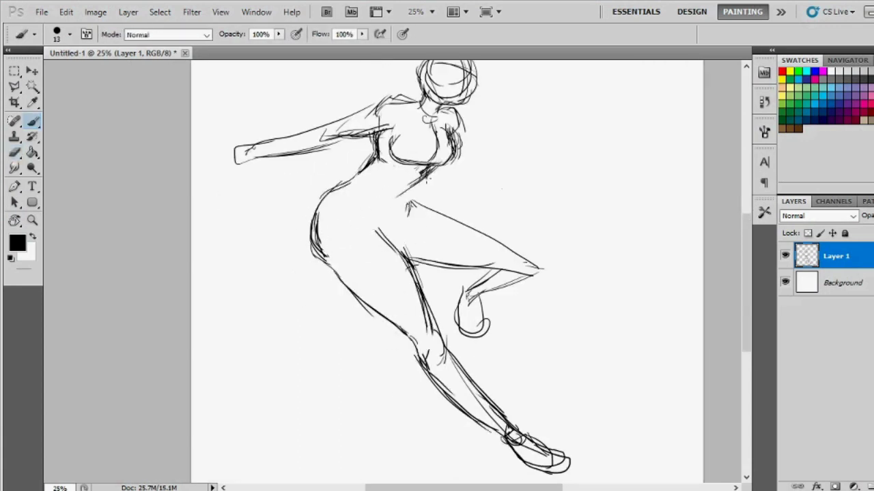
{"action": "left_click_drag", "start_coordinate": [366, 193], "coordinate": [331, 232]}
{"action": "key", "text": "e"}
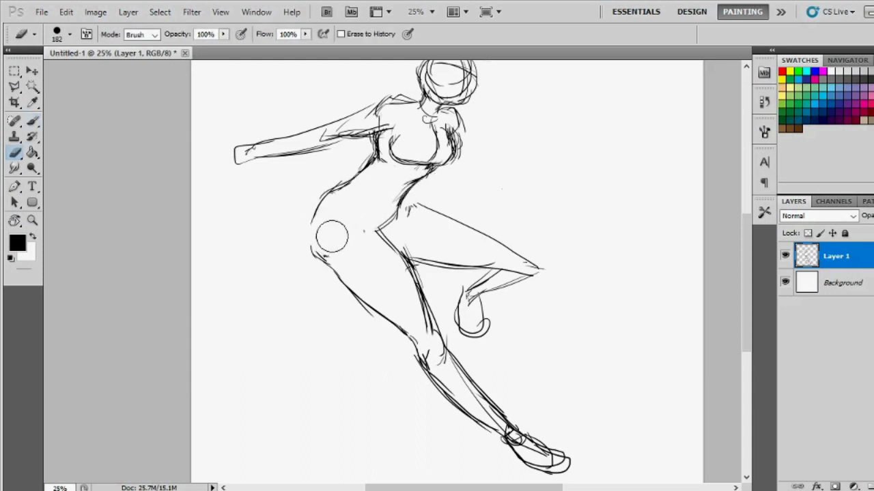
Redraw the rounded outer hip and add the curved crease where the thigh meets the pelvis.
{"action": "key", "text": "b"}
{"action": "mouse_move", "coordinate": [372, 140]}
{"action": "left_mouse_down"}
{"action": "mouse_move", "coordinate": [307, 221]}
{"action": "mouse_move", "coordinate": [341, 287]}
{"action": "left_mouse_up"}
{"action": "left_click_drag", "start_coordinate": [301, 192], "coordinate": [338, 269]}
{"action": "key", "text": "e"}
{"action": "key", "text": "b"}
{"action": "left_click_drag", "start_coordinate": [408, 187], "coordinate": [382, 222]}
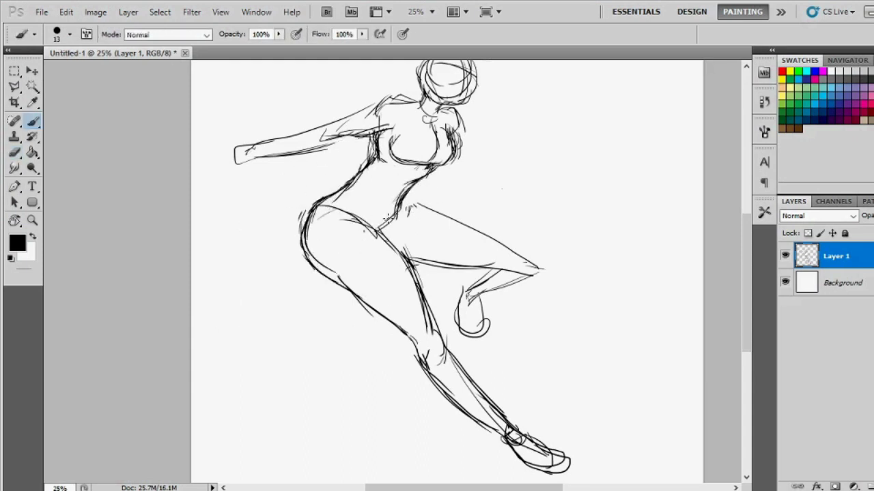
Strengthen the torso contour between the bust and the waist.
{"action": "left_click_drag", "start_coordinate": [428, 162], "coordinate": [407, 185]}
{"action": "key", "text": "e"}
{"action": "key", "text": "b"}
{"action": "left_click_drag", "start_coordinate": [423, 130], "coordinate": [382, 171]}
{"action": "left_click_drag", "start_coordinate": [271, 298], "coordinate": [217, 326]}
Erase the rough side of the chest and redraw the shoulders, upper arm, bust and waist contours.
{"action": "key", "text": "e"}
{"action": "right_click", "coordinate": [410, 164]}
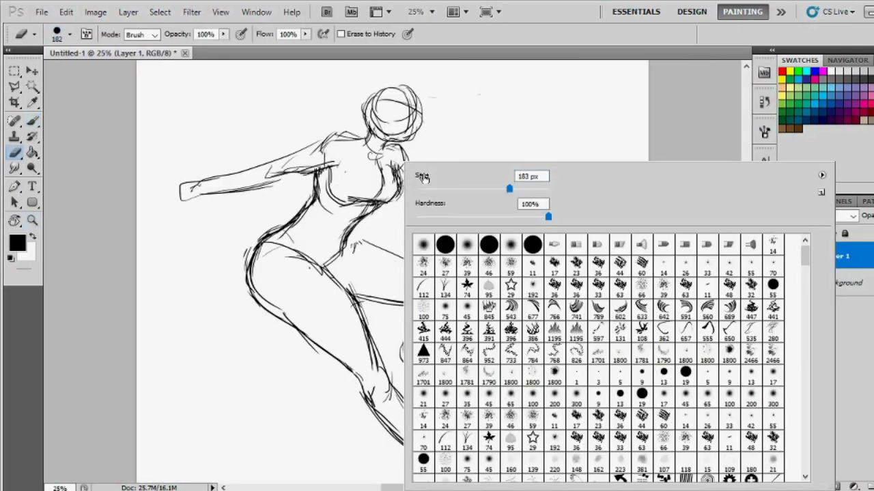
{"action": "key", "text": "Escape"}
{"action": "left_click_drag", "start_coordinate": [338, 171], "coordinate": [320, 201]}
{"action": "key", "text": "b"}
{"action": "left_click_drag", "start_coordinate": [300, 143], "coordinate": [382, 147]}
{"action": "mouse_move", "coordinate": [287, 170]}
{"action": "left_mouse_down"}
{"action": "mouse_move", "coordinate": [335, 157]}
{"action": "mouse_move", "coordinate": [389, 200]}
{"action": "left_mouse_up"}
{"action": "left_click_drag", "start_coordinate": [403, 157], "coordinate": [355, 205]}
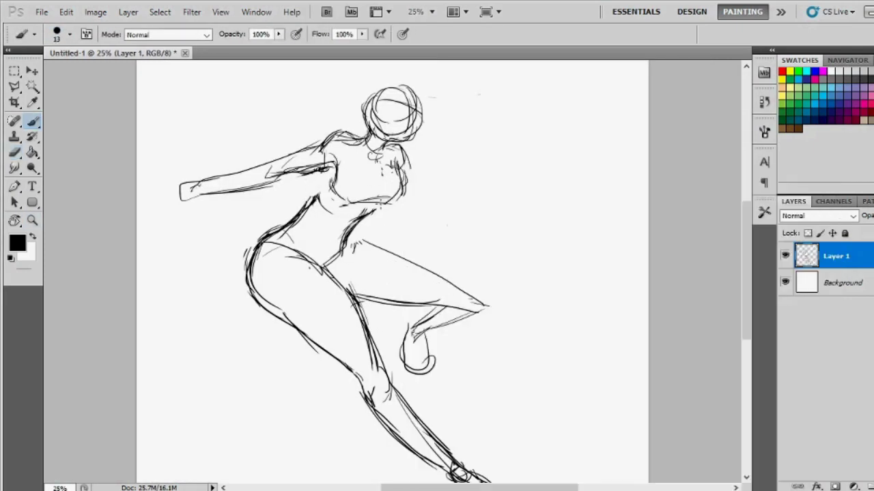
{"action": "key", "text": "ctrl+z"}
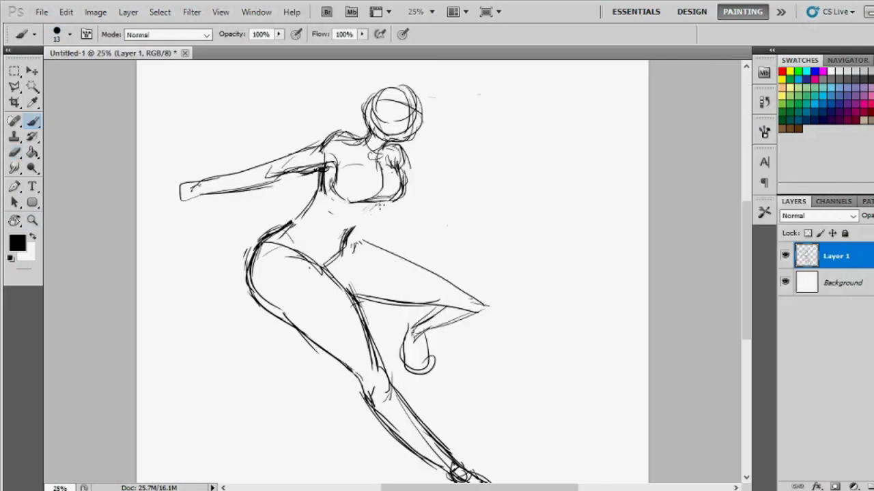
{"action": "left_click_drag", "start_coordinate": [286, 219], "coordinate": [286, 209]}
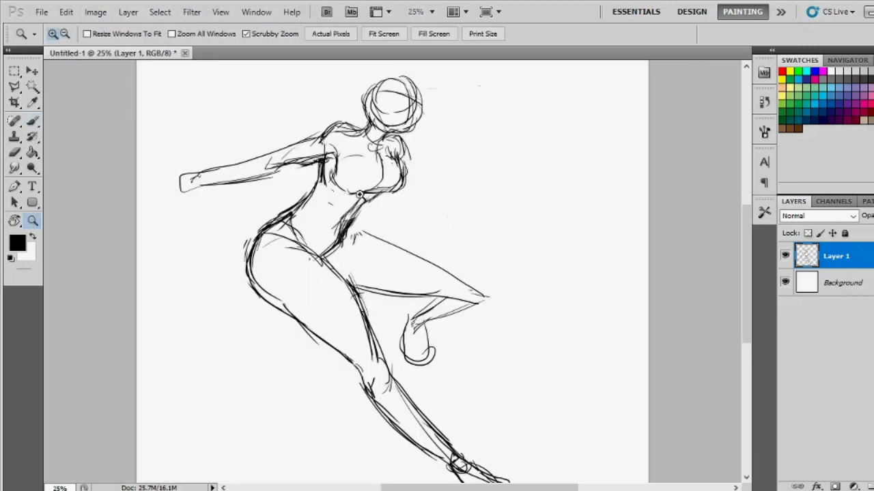
Redraw the bent leg with a rounded knee, firmer thigh and shin lines and a longer foot.
{"action": "left_click_drag", "start_coordinate": [354, 232], "coordinate": [471, 281]}
{"action": "left_click_drag", "start_coordinate": [348, 287], "coordinate": [456, 301]}
{"action": "left_click_drag", "start_coordinate": [410, 325], "coordinate": [442, 372]}
{"action": "key", "text": "e"}
{"action": "mouse_move", "coordinate": [423, 355]}
{"action": "left_mouse_down"}
{"action": "mouse_move", "coordinate": [463, 320]}
{"action": "mouse_move", "coordinate": [408, 326]}
{"action": "left_mouse_up"}
{"action": "key", "text": "b"}
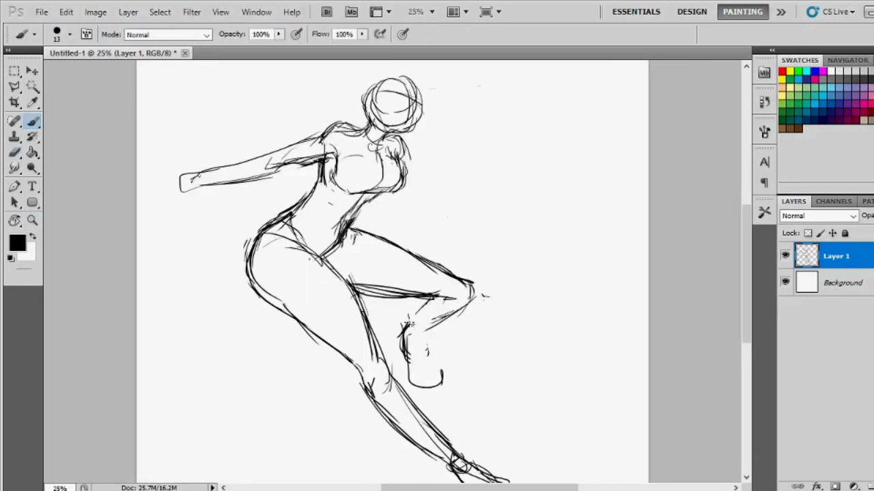
{"action": "left_click_drag", "start_coordinate": [437, 298], "coordinate": [404, 365]}
Rework the waist, hips and upper thighs, erasing overlapping lines where the bent thigh joins the body.
{"action": "key", "text": "z"}
{"action": "key", "text": "ctrl+minus"}
{"action": "left_click", "coordinate": [408, 265]}
{"action": "key", "text": "b"}
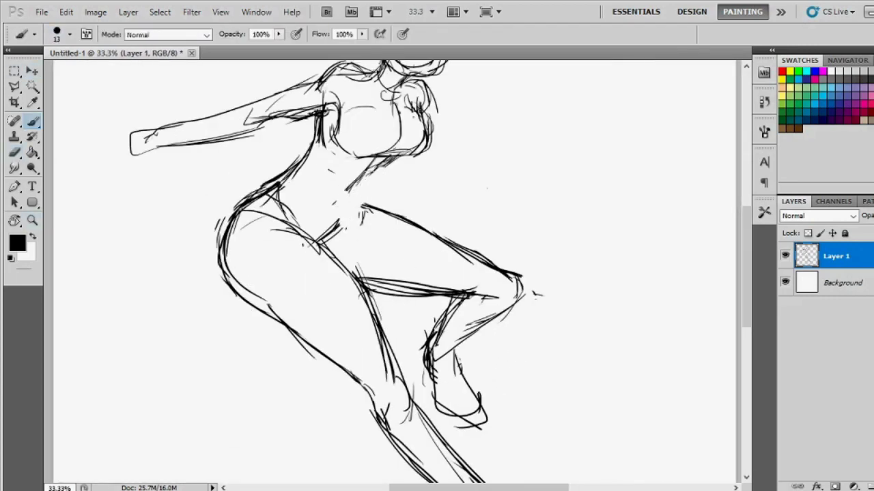
{"action": "left_click_drag", "start_coordinate": [345, 205], "coordinate": [393, 198]}
{"action": "key", "text": "ctrl+minus"}
{"action": "left_click_drag", "start_coordinate": [328, 232], "coordinate": [375, 314]}
{"action": "left_click_drag", "start_coordinate": [266, 205], "coordinate": [293, 290]}
{"action": "left_click_drag", "start_coordinate": [324, 236], "coordinate": [380, 341]}
{"action": "key", "text": "e"}
{"action": "left_click_drag", "start_coordinate": [347, 213], "coordinate": [446, 247]}
{"action": "key", "text": "b"}
Draw a wide belt around the waist and a long cloth hanging from it behind the legs.
{"action": "left_click_drag", "start_coordinate": [437, 273], "coordinate": [401, 195]}
{"action": "left_click_drag", "start_coordinate": [266, 195], "coordinate": [254, 292]}
{"action": "left_click_drag", "start_coordinate": [273, 273], "coordinate": [278, 309]}
{"action": "left_click_drag", "start_coordinate": [247, 229], "coordinate": [303, 288]}
{"action": "mouse_move", "coordinate": [341, 186]}
{"action": "left_mouse_down"}
{"action": "mouse_move", "coordinate": [288, 308]}
{"action": "mouse_move", "coordinate": [232, 337]}
{"action": "left_mouse_up"}
{"action": "left_click_drag", "start_coordinate": [366, 167], "coordinate": [320, 233]}
{"action": "left_click_drag", "start_coordinate": [338, 186], "coordinate": [385, 173]}
{"action": "left_click_drag", "start_coordinate": [300, 242], "coordinate": [312, 250]}
{"action": "left_click_drag", "start_coordinate": [274, 294], "coordinate": [271, 348]}
Erase the thigh lines showing through the cloth and darken the cloth's outer edges.
{"action": "key", "text": "e"}
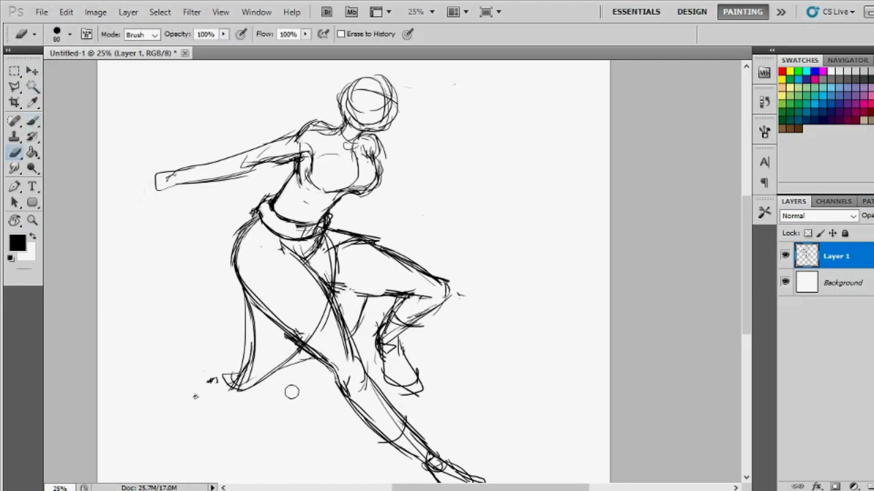
{"action": "key", "text": "b"}
{"action": "left_click_drag", "start_coordinate": [355, 307], "coordinate": [259, 385]}
{"action": "mouse_move", "coordinate": [389, 235]}
{"action": "left_mouse_down"}
{"action": "mouse_move", "coordinate": [335, 256]}
{"action": "mouse_move", "coordinate": [259, 341]}
{"action": "left_mouse_up"}
{"action": "key", "text": "e"}
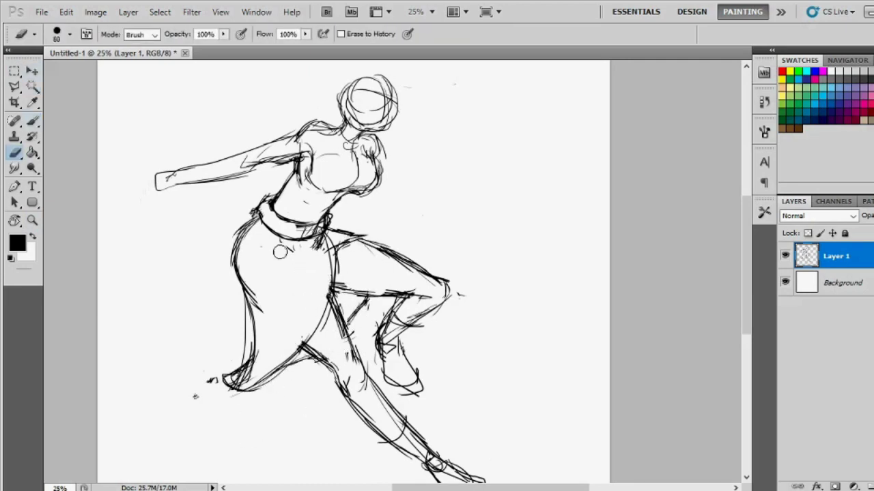
Clean up the front of the belt and redraw its lower edge and buckle area.
{"action": "key", "text": "z"}
{"action": "left_click_drag", "start_coordinate": [367, 364], "coordinate": [406, 330]}
{"action": "key", "text": "b"}
{"action": "left_click_drag", "start_coordinate": [354, 239], "coordinate": [365, 258]}
{"action": "key", "text": "e"}
{"action": "mouse_move", "coordinate": [368, 205]}
{"action": "left_mouse_down"}
{"action": "mouse_move", "coordinate": [374, 246]}
{"action": "mouse_move", "coordinate": [365, 252]}
{"action": "left_mouse_up"}
{"action": "key", "text": "b"}
{"action": "left_click_drag", "start_coordinate": [333, 195], "coordinate": [363, 202]}
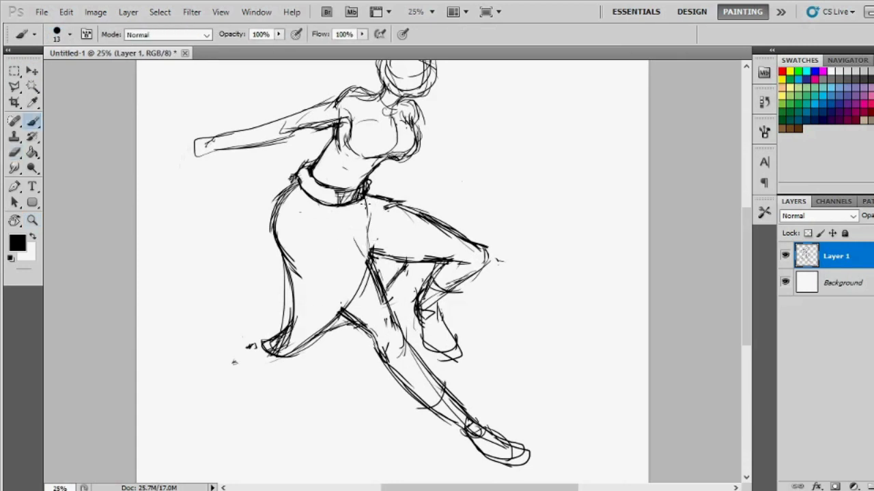
Redraw the cloth's front edge, add folds below the belt and sketch a flap over the bent thigh.
{"action": "left_click_drag", "start_coordinate": [340, 257], "coordinate": [307, 232]}
{"action": "left_click_drag", "start_coordinate": [379, 226], "coordinate": [351, 296]}
{"action": "key", "text": "e"}
{"action": "mouse_move", "coordinate": [369, 205]}
{"action": "left_mouse_down"}
{"action": "mouse_move", "coordinate": [409, 194]}
{"action": "mouse_move", "coordinate": [393, 229]}
{"action": "left_mouse_up"}
{"action": "key", "text": "b"}
{"action": "left_click_drag", "start_coordinate": [376, 236], "coordinate": [433, 218]}
{"action": "left_click_drag", "start_coordinate": [379, 213], "coordinate": [351, 307]}
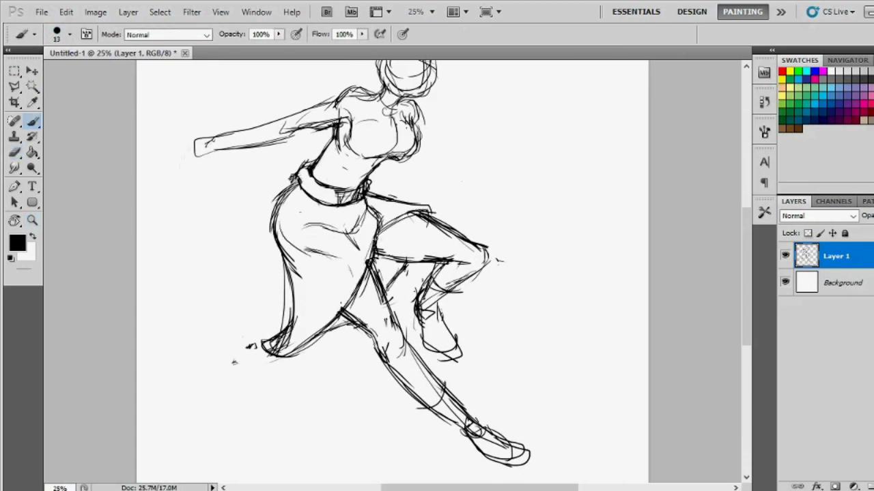
Erase the curved folds below the belt and rework them into a pointed fold.
{"action": "left_click_drag", "start_coordinate": [368, 194], "coordinate": [360, 229]}
{"action": "key", "text": "e"}
{"action": "key", "text": "b"}
{"action": "mouse_move", "coordinate": [307, 225]}
{"action": "left_mouse_down"}
{"action": "mouse_move", "coordinate": [355, 246]}
{"action": "mouse_move", "coordinate": [319, 211]}
{"action": "left_mouse_up"}
{"action": "key", "text": "b"}
{"action": "key", "text": "e"}
{"action": "key", "text": "b"}
{"action": "key", "text": "e"}
{"action": "key", "text": "b"}
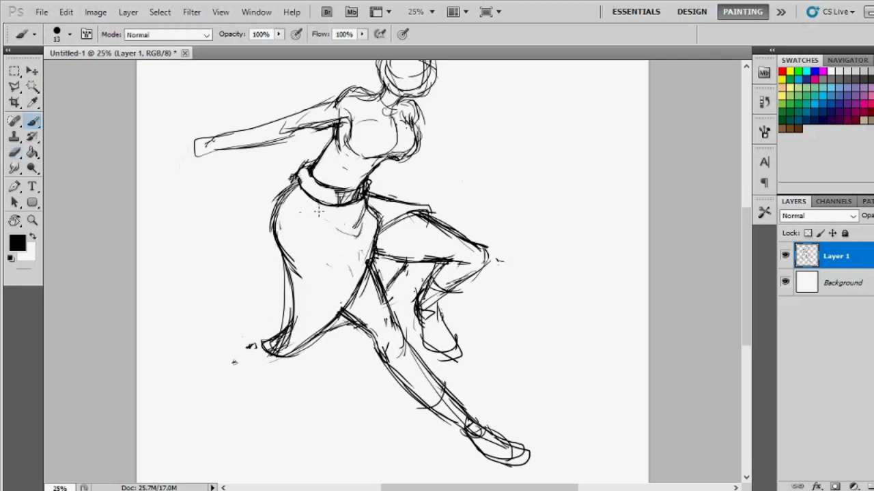
{"action": "key", "text": "ctrl+z"}
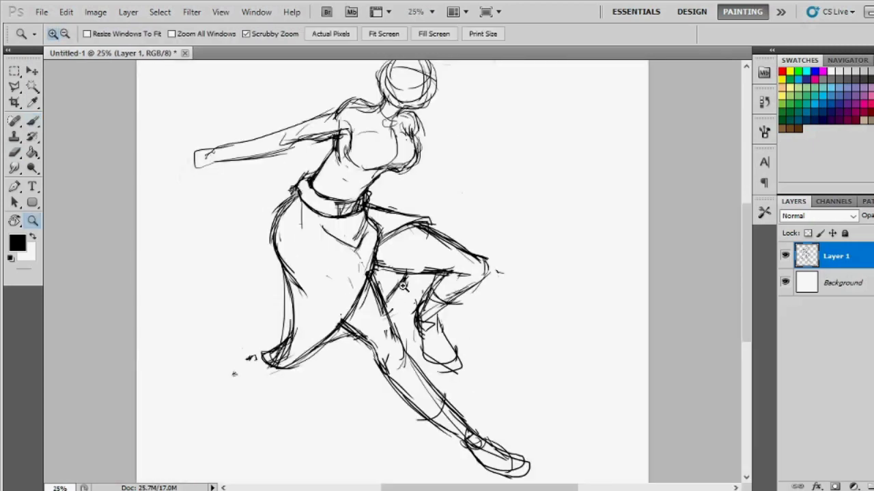
Redraw the cloth's flared tail and replace the extended leg's calf lines with a loose trouser leg.
{"action": "mouse_move", "coordinate": [293, 327]}
{"action": "left_mouse_down"}
{"action": "mouse_move", "coordinate": [273, 355]}
{"action": "mouse_move", "coordinate": [316, 384]}
{"action": "left_mouse_up"}
{"action": "key", "text": "e"}
{"action": "mouse_move", "coordinate": [314, 342]}
{"action": "left_mouse_down"}
{"action": "mouse_move", "coordinate": [384, 278]}
{"action": "mouse_move", "coordinate": [385, 335]}
{"action": "mouse_move", "coordinate": [447, 423]}
{"action": "left_mouse_up"}
{"action": "key", "text": "b"}
{"action": "mouse_move", "coordinate": [387, 383]}
{"action": "left_mouse_down"}
{"action": "mouse_move", "coordinate": [383, 369]}
{"action": "mouse_move", "coordinate": [398, 395]}
{"action": "left_mouse_up"}
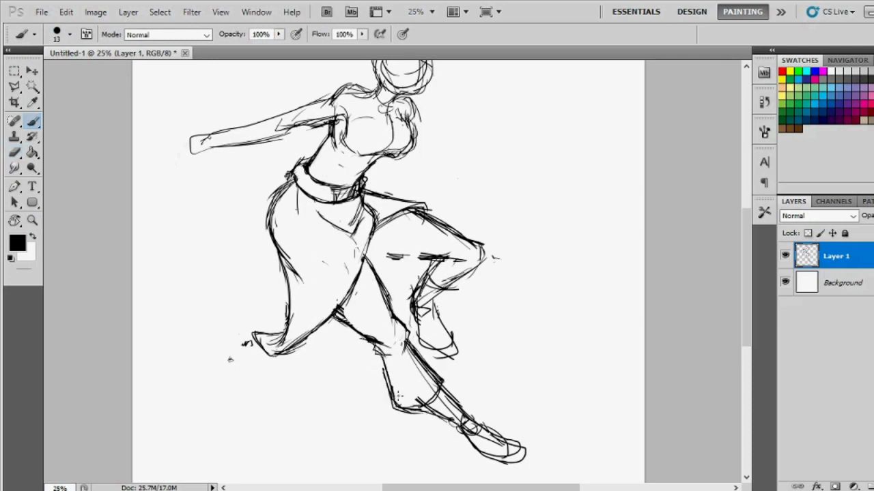
Erase the old bent shin and foot, and draw the gathered trouser cuff and shoe on the extended leg.
{"action": "mouse_move", "coordinate": [496, 258]}
{"action": "left_mouse_down"}
{"action": "mouse_move", "coordinate": [396, 365]}
{"action": "mouse_move", "coordinate": [399, 392]}
{"action": "left_mouse_up"}
{"action": "key", "text": "e"}
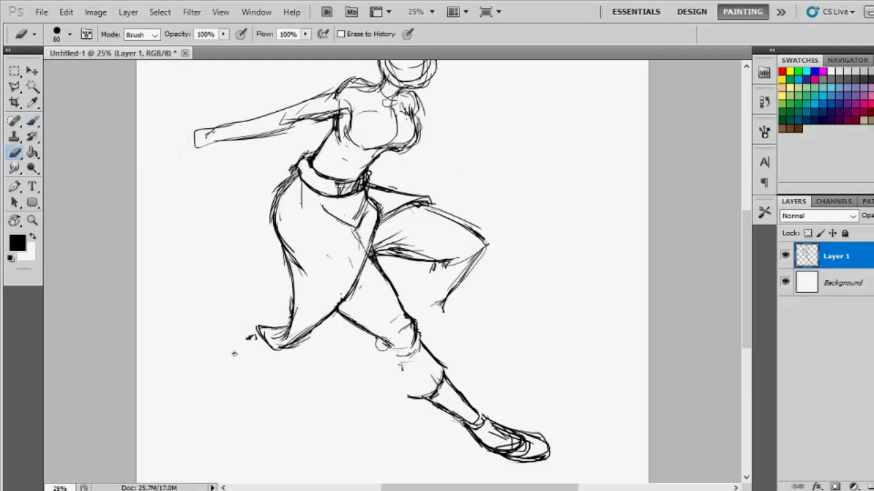
{"action": "key", "text": "b"}
{"action": "left_click_drag", "start_coordinate": [393, 348], "coordinate": [407, 396]}
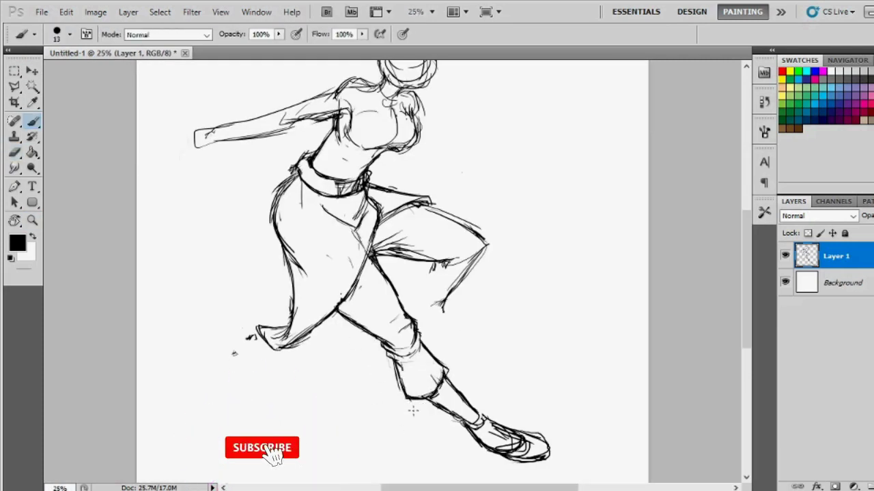
Draw the bent leg's gathered trouser cuff with the shin passing behind the extended leg.
{"action": "mouse_move", "coordinate": [489, 246]}
{"action": "left_mouse_down"}
{"action": "mouse_move", "coordinate": [452, 292]}
{"action": "mouse_move", "coordinate": [461, 291]}
{"action": "left_mouse_up"}
{"action": "key", "text": "e"}
{"action": "key", "text": "b"}
{"action": "mouse_move", "coordinate": [486, 254]}
{"action": "left_mouse_down"}
{"action": "mouse_move", "coordinate": [415, 306]}
{"action": "mouse_move", "coordinate": [459, 303]}
{"action": "left_mouse_up"}
{"action": "key", "text": "e"}
{"action": "key", "text": "b"}
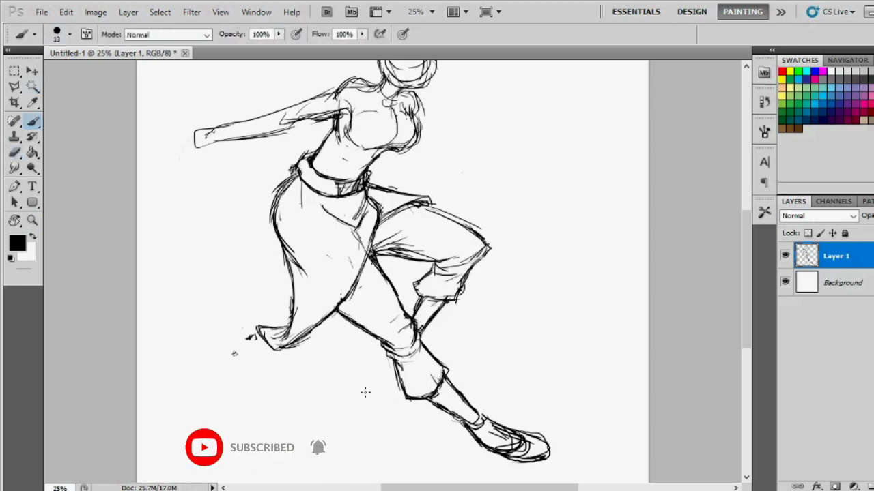
Clean up the cloth's back edge and redraw the line where the extended trouser leg emerges beneath it.
{"action": "left_click_drag", "start_coordinate": [364, 392], "coordinate": [364, 404]}
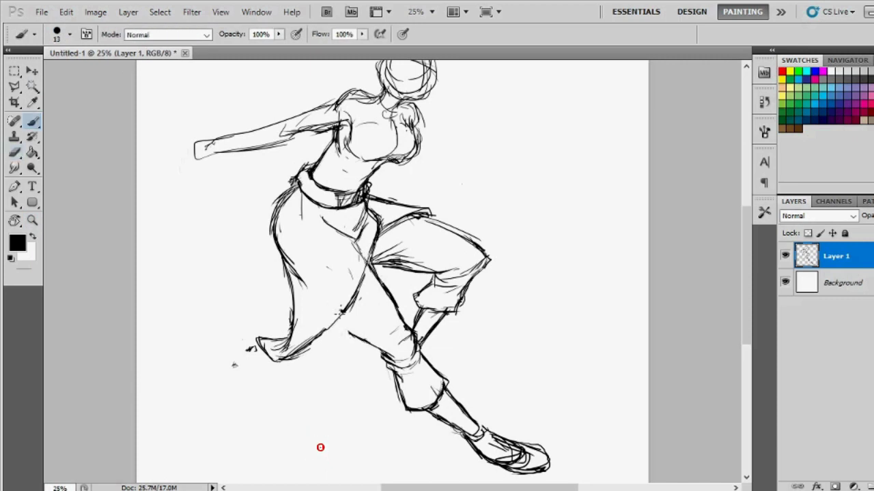
{"action": "left_click_drag", "start_coordinate": [316, 307], "coordinate": [360, 341]}
{"action": "key", "text": "ctrl+z"}
{"action": "mouse_move", "coordinate": [287, 266]}
{"action": "left_mouse_down"}
{"action": "mouse_move", "coordinate": [365, 337]}
{"action": "mouse_move", "coordinate": [332, 315]}
{"action": "left_mouse_up"}
{"action": "left_click_drag", "start_coordinate": [294, 276], "coordinate": [377, 352]}
{"action": "key", "text": "e"}
{"action": "left_click_drag", "start_coordinate": [337, 321], "coordinate": [293, 265]}
{"action": "key", "text": "b"}
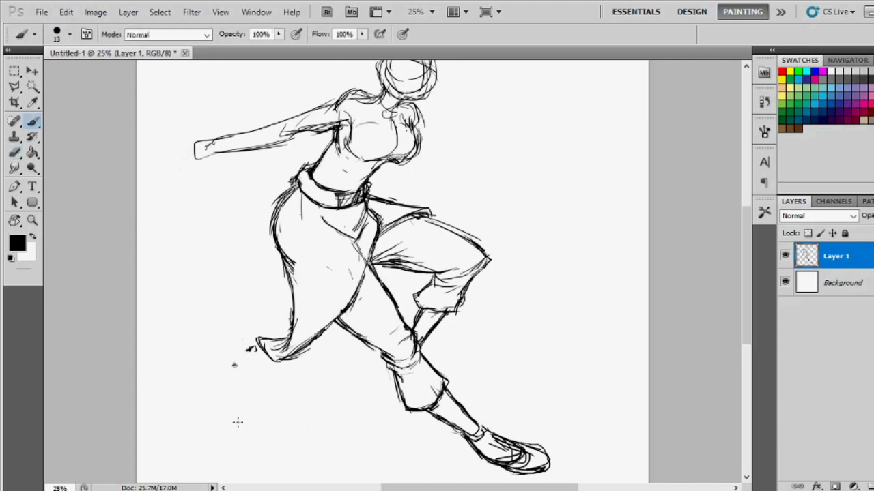
Add crisscross wrappings to both shins between the trouser cuffs and the feet.
{"action": "key", "text": "z"}
{"action": "left_click", "coordinate": [470, 367], "text": "alt"}
{"action": "left_click", "coordinate": [389, 267]}
{"action": "key", "text": "b"}
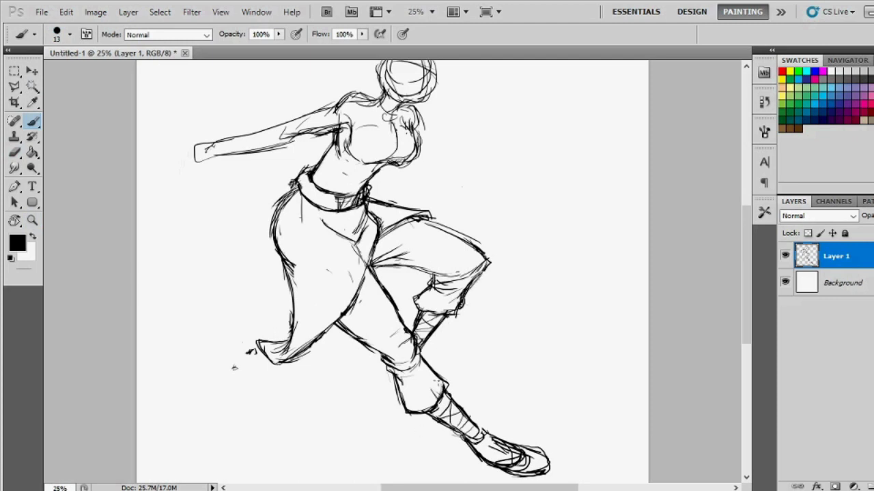
Erase the rough belt and upper hip lines, and redraw the belt band and the cloth's hip contour.
{"action": "key", "text": "e"}
{"action": "mouse_move", "coordinate": [293, 174]}
{"action": "left_mouse_down"}
{"action": "mouse_move", "coordinate": [355, 205]}
{"action": "mouse_move", "coordinate": [368, 200]}
{"action": "left_mouse_up"}
{"action": "key", "text": "b"}
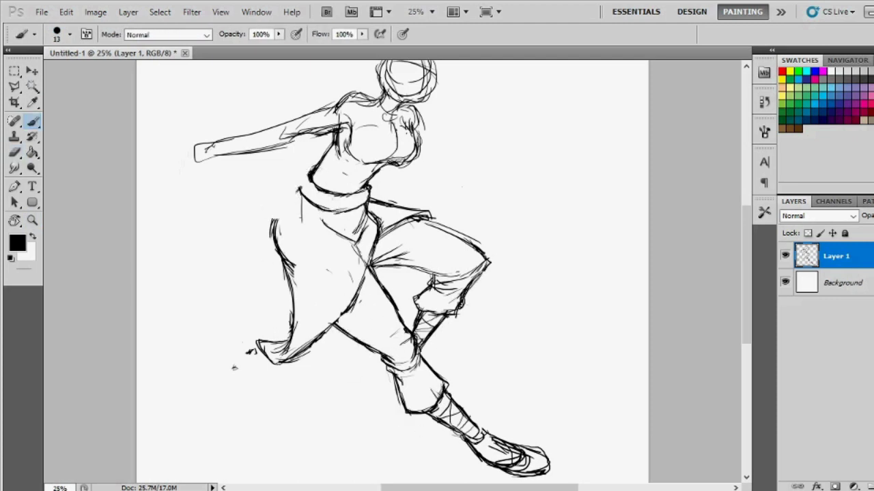
{"action": "key", "text": "z"}
{"action": "left_click", "coordinate": [365, 283], "text": "alt"}
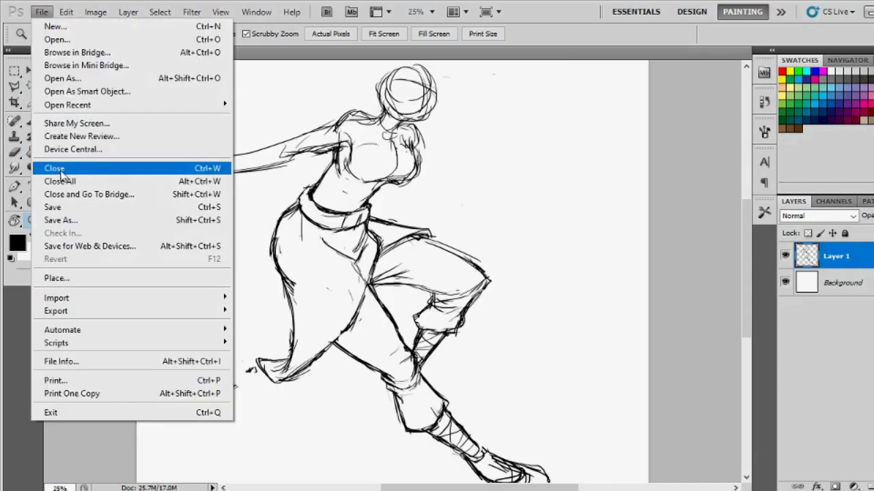
Save the drawing as catwomen.psd and touch up the lines around the waist and bent thigh.
{"action": "left_click", "coordinate": [55, 223]}
{"action": "key", "text": "Escape"}
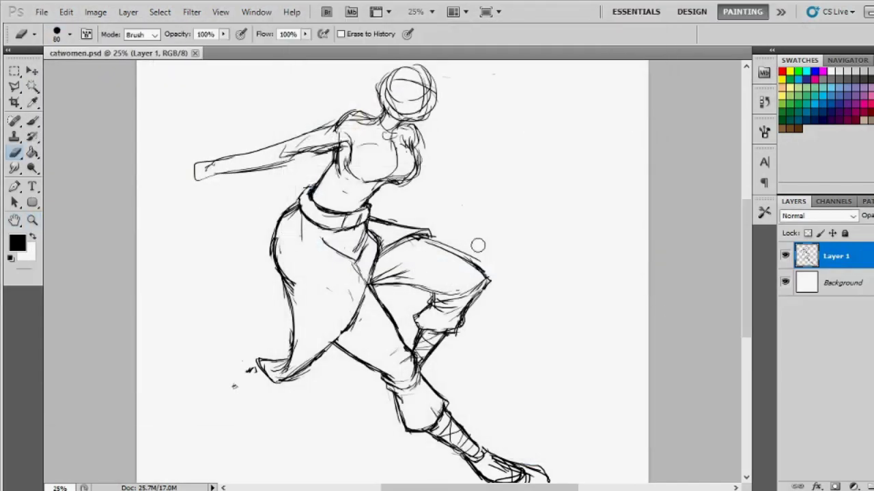
{"action": "key", "text": "b"}
{"action": "key", "text": "e"}
{"action": "key", "text": "b"}
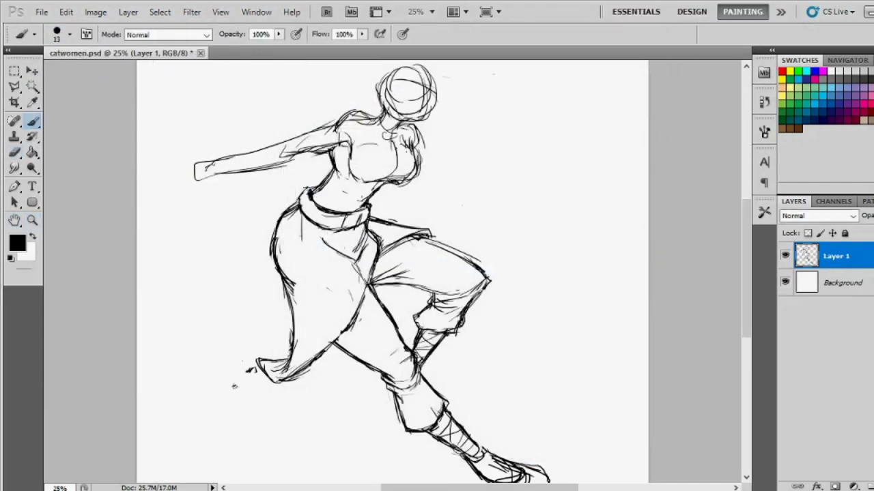
Lasso the extended lower leg with its cuff and shoe, and reposition it slightly inward with a free transform.
{"action": "key", "text": "z"}
{"action": "left_click", "coordinate": [426, 261], "text": "alt"}
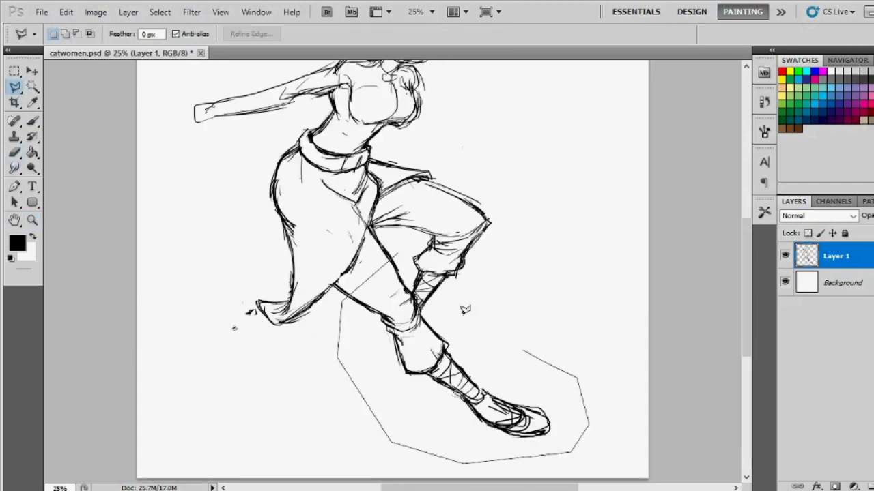
{"action": "key", "text": "ctrl+t"}
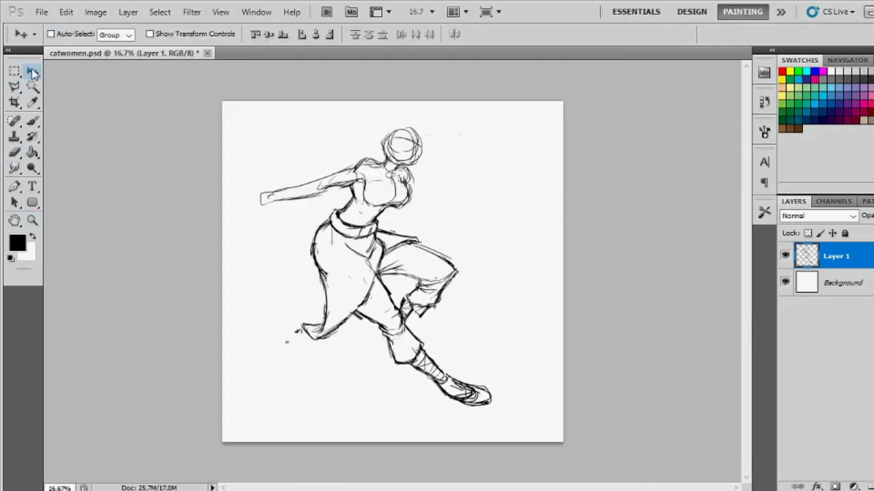
Pull in the bent knee and erase the bent leg's wrapped shin and gathered cuff.
{"action": "left_click", "coordinate": [32, 87]}
{"action": "key", "text": "b"}
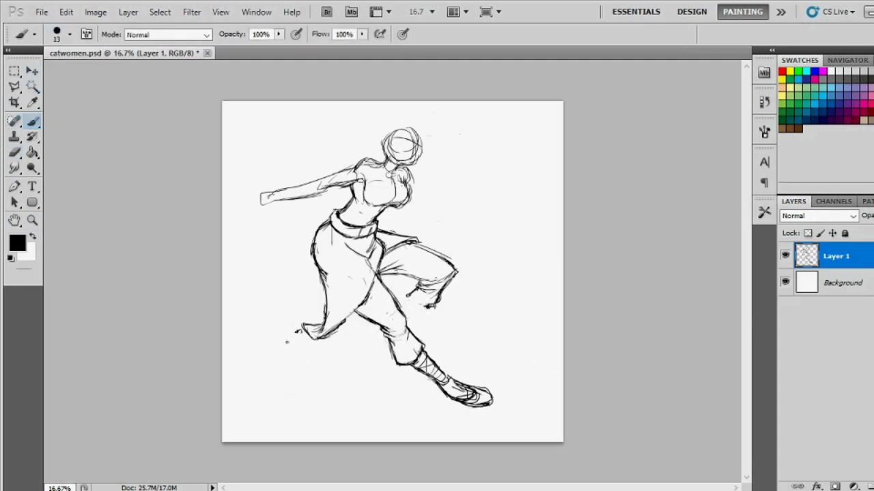
{"action": "key", "text": "m"}
{"action": "left_click", "coordinate": [38, 74]}
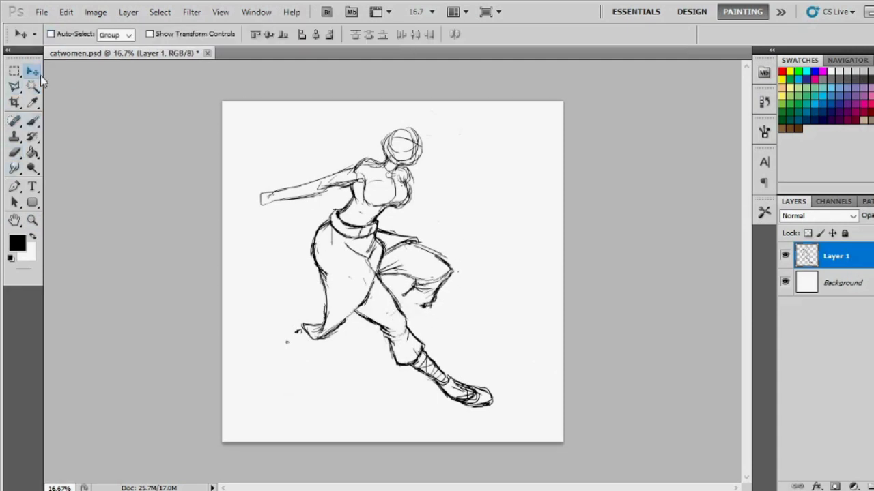
{"action": "key", "text": "m"}
{"action": "key", "text": "e"}
{"action": "key", "text": "b"}
{"action": "key", "text": "e"}
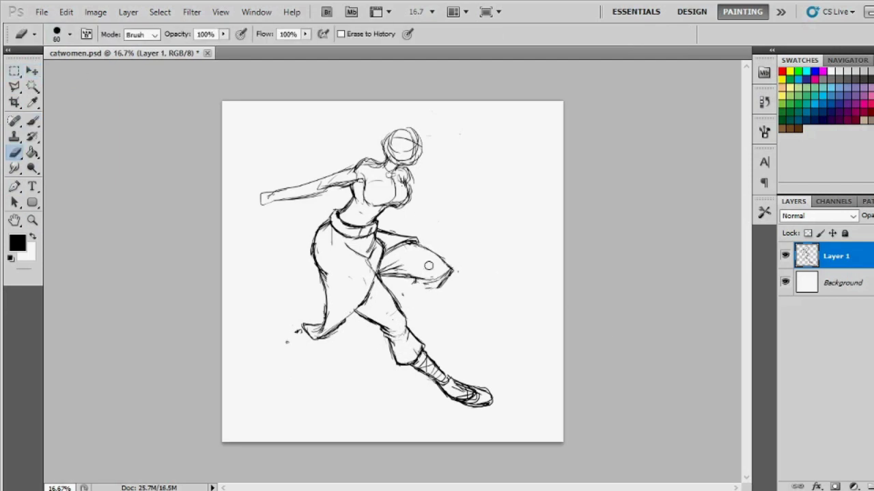
Redraw the bent leg's lower trouser section and gathered cuff, tucking the shin behind the extended leg.
{"action": "key", "text": "b"}
{"action": "left_click_drag", "start_coordinate": [447, 278], "coordinate": [430, 304]}
{"action": "key", "text": "e"}
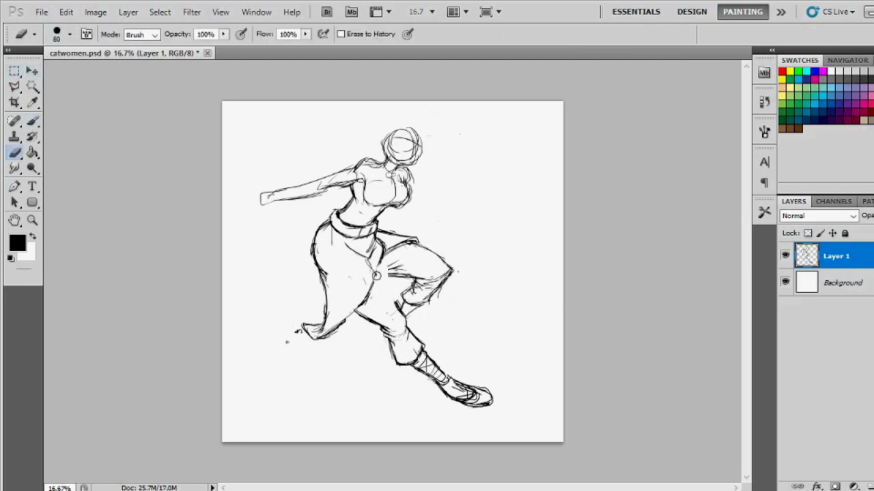
{"action": "key", "text": "b"}
Erase and redraw the hanging cloth's front edge, and sharpen its trailing tip.
{"action": "key", "text": "e"}
{"action": "left_click_drag", "start_coordinate": [374, 246], "coordinate": [383, 273]}
{"action": "key", "text": "b"}
{"action": "left_click_drag", "start_coordinate": [298, 320], "coordinate": [316, 336]}
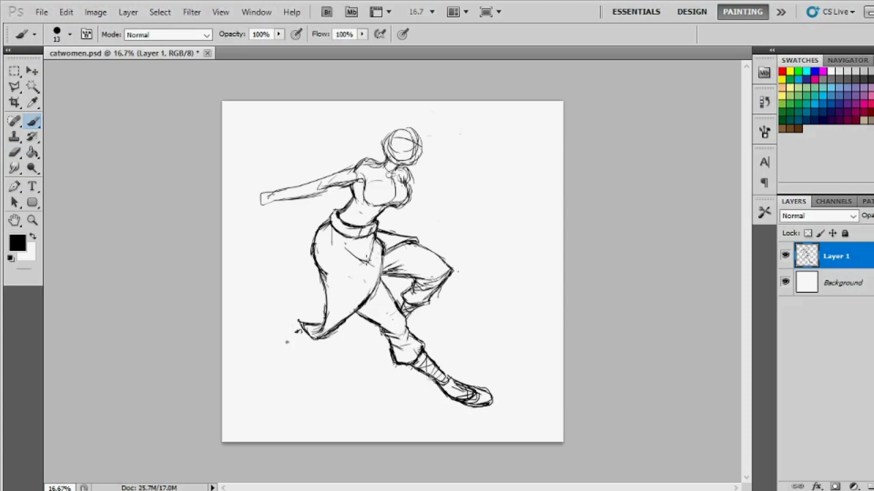
{"action": "key", "text": "e"}
{"action": "key", "text": "b"}
Rework the pointed flap beneath the belt and add fold lines along the back of the cloth.
{"action": "key", "text": "ctrl+plus"}
{"action": "key", "text": "ctrl+plus"}
{"action": "key", "text": "e"}
{"action": "left_click_drag", "start_coordinate": [437, 252], "coordinate": [355, 232]}
{"action": "key", "text": "b"}
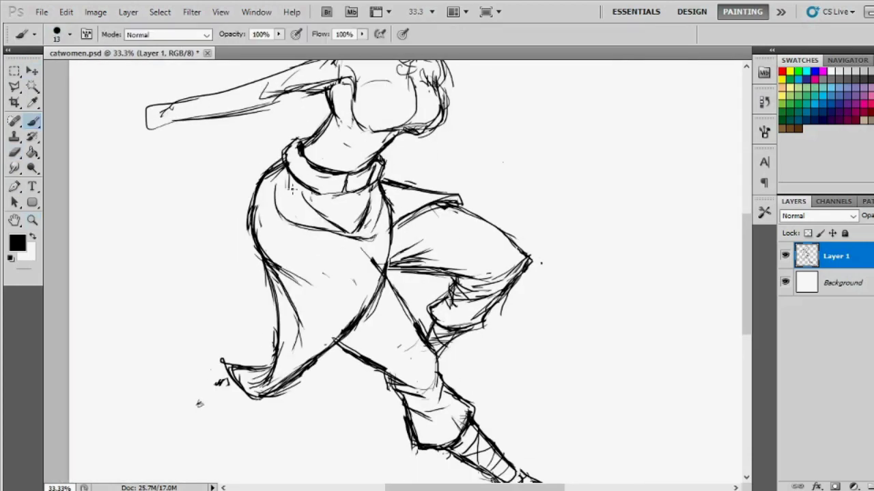
Erase the pointed flap's hem beneath the belt and replace it with curved fold lines.
{"action": "key", "text": "e"}
{"action": "left_click_drag", "start_coordinate": [336, 202], "coordinate": [367, 223]}
{"action": "key", "text": "b"}
{"action": "left_click_drag", "start_coordinate": [361, 190], "coordinate": [370, 230]}
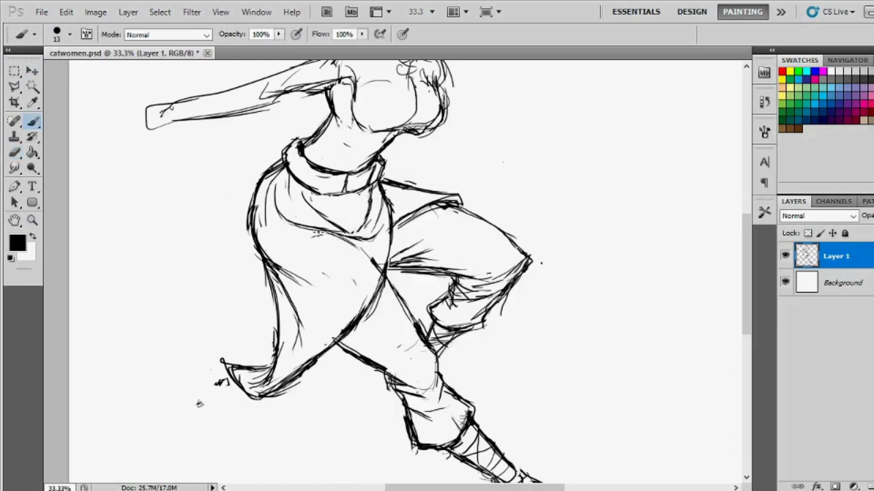
{"action": "key", "text": "e"}
{"action": "left_click_drag", "start_coordinate": [317, 234], "coordinate": [344, 239]}
{"action": "key", "text": "b"}
{"action": "mouse_move", "coordinate": [300, 191]}
{"action": "left_mouse_down"}
{"action": "mouse_move", "coordinate": [362, 235]}
{"action": "mouse_move", "coordinate": [329, 257]}
{"action": "left_mouse_up"}
Add more draped fold lines across the front and hip of the hanging cloth.
{"action": "key", "text": "z"}
{"action": "key", "text": "ctrl+minus"}
{"action": "key", "text": "ctrl+minus"}
{"action": "key", "text": "ctrl+plus"}
{"action": "key", "text": "ctrl+plus"}
{"action": "key", "text": "b"}
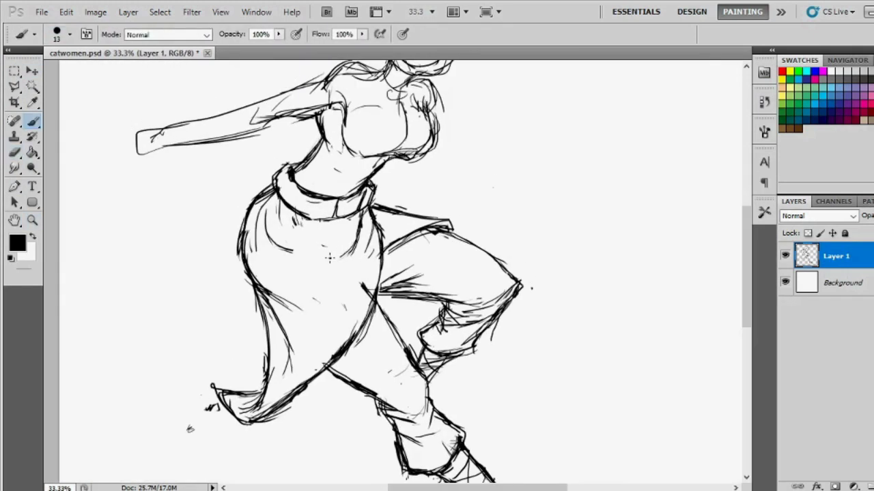
{"action": "key", "text": "z"}
{"action": "key", "text": "ctrl+minus"}
{"action": "key", "text": "ctrl+minus"}
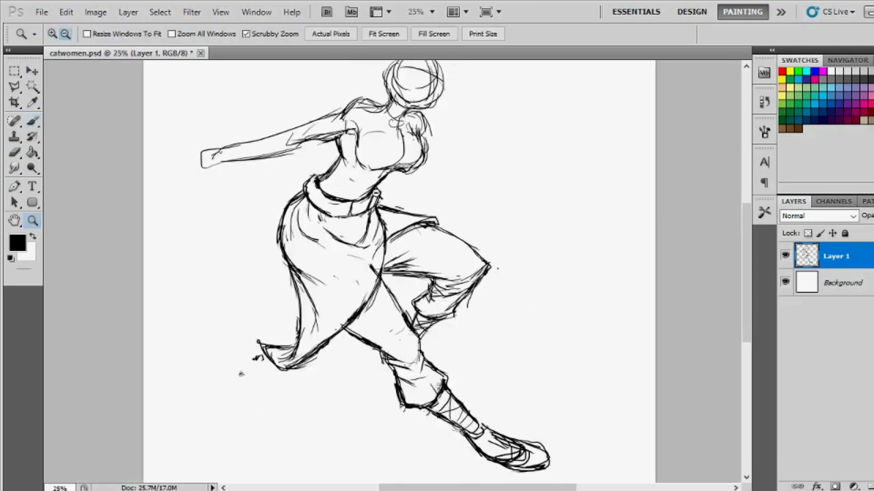
{"action": "key", "text": "b"}
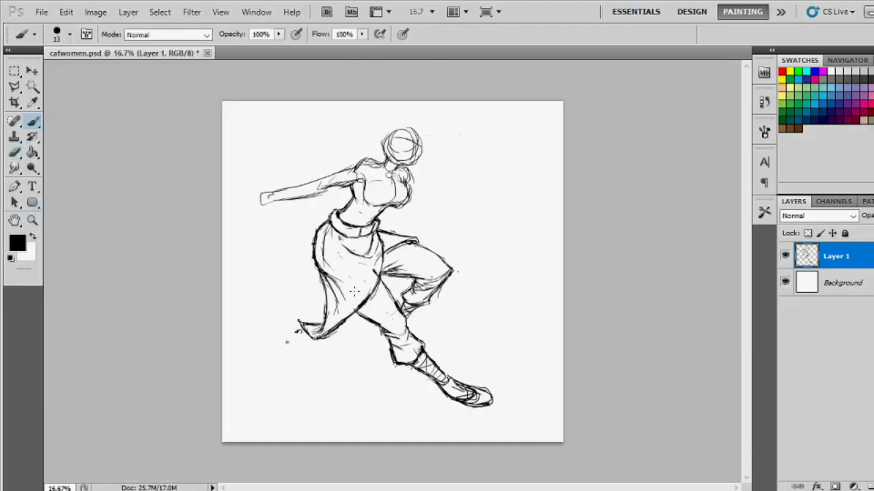
Duplicate the sketch layer and hide the original.
{"action": "key", "text": "ctrl+j"}
{"action": "left_click", "coordinate": [785, 282]}
Erase the hanging cloth on the layer copy, and draw the full trouser thighs with a rounder hip contour.
{"action": "key", "text": "e"}
{"action": "mouse_move", "coordinate": [300, 335]}
{"action": "left_mouse_down"}
{"action": "mouse_move", "coordinate": [328, 291]}
{"action": "mouse_move", "coordinate": [355, 307]}
{"action": "mouse_move", "coordinate": [380, 239]}
{"action": "mouse_move", "coordinate": [320, 245]}
{"action": "mouse_move", "coordinate": [324, 232]}
{"action": "mouse_move", "coordinate": [383, 323]}
{"action": "left_mouse_up"}
{"action": "key", "text": "b"}
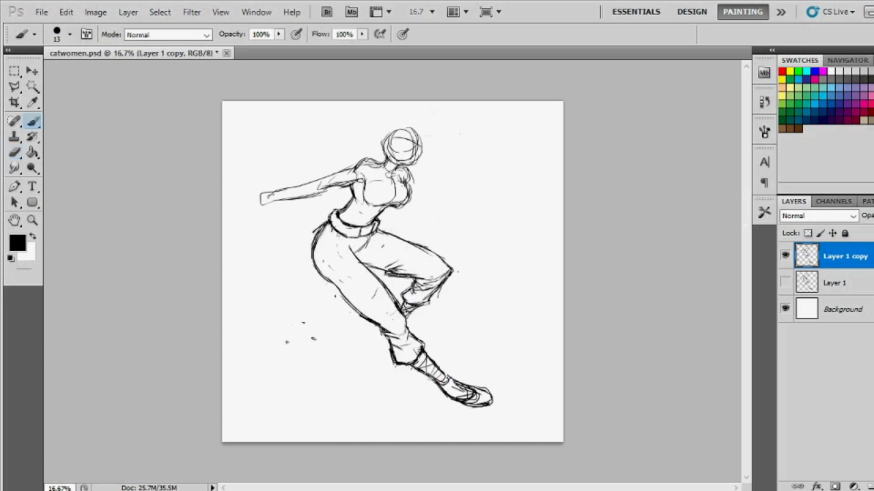
{"action": "key", "text": "e"}
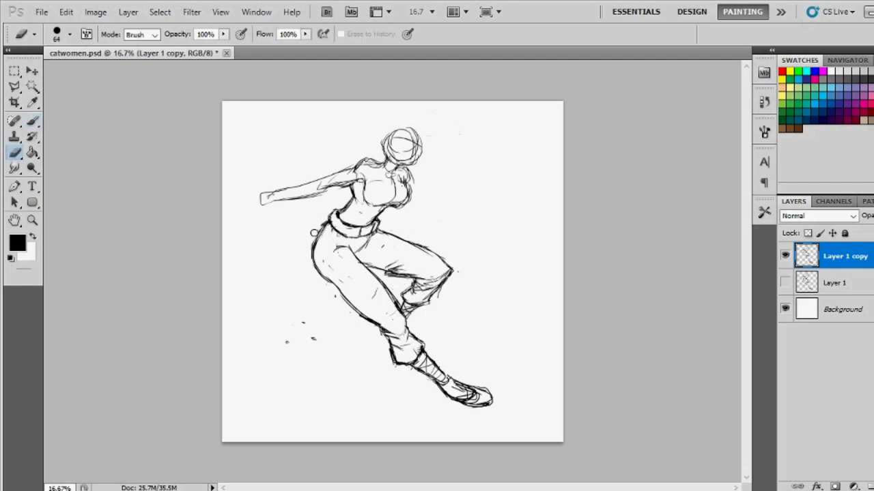
{"action": "left_click_drag", "start_coordinate": [313, 234], "coordinate": [315, 247]}
{"action": "key", "text": "b"}
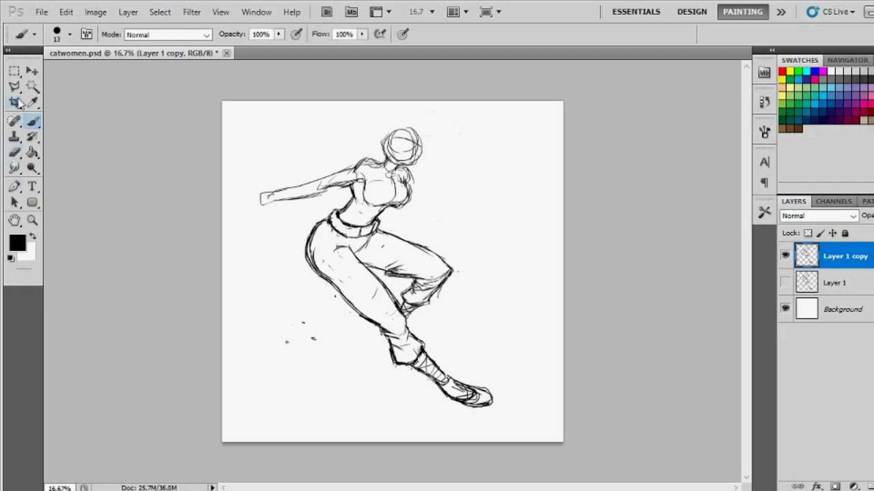
Rework both legs into slim, close-fitting contours, removing the belt and the loose trousers.
{"action": "key", "text": "l"}
{"action": "left_click_drag", "start_coordinate": [382, 225], "coordinate": [503, 419]}
{"action": "key", "text": "b"}
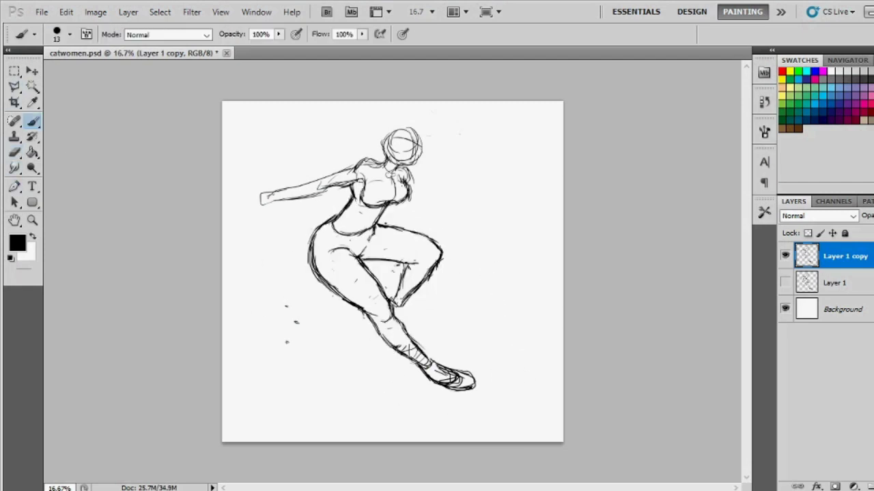
Redraw the bent leg's shin and ankle behind the extended knee, and clear the wrappings from the extended shin.
{"action": "key", "text": "e"}
{"action": "key", "text": "b"}
{"action": "left_click_drag", "start_coordinate": [401, 265], "coordinate": [400, 322]}
{"action": "key", "text": "z"}
{"action": "left_click", "coordinate": [396, 249]}
{"action": "key", "text": "b"}
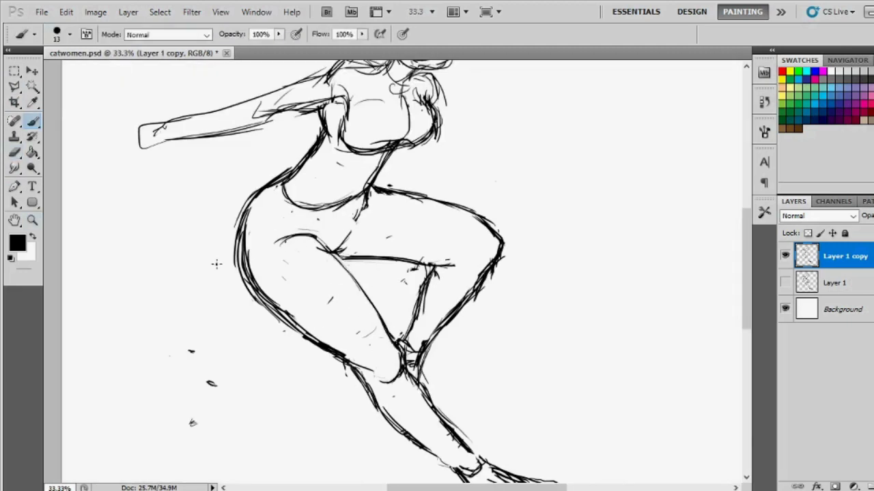
Draw an oval belt buckle at the front of the waist and erase the old waistline beside it.
{"action": "key", "text": "z"}
{"action": "left_click", "coordinate": [364, 343], "text": "alt"}
{"action": "left_click", "coordinate": [364, 343]}
{"action": "key", "text": "b"}
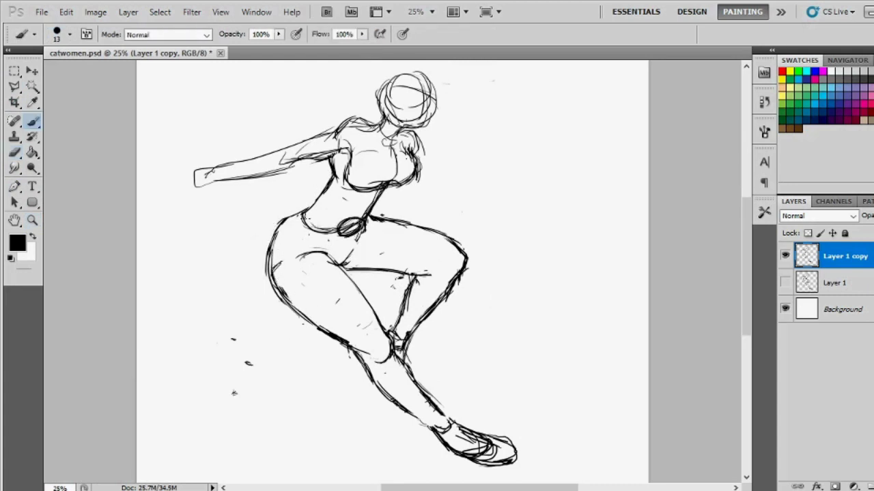
{"action": "key", "text": "e"}
{"action": "mouse_move", "coordinate": [335, 209]}
{"action": "left_mouse_down"}
{"action": "mouse_move", "coordinate": [304, 225]}
{"action": "mouse_move", "coordinate": [317, 239]}
{"action": "left_mouse_up"}
{"action": "key", "text": "b"}
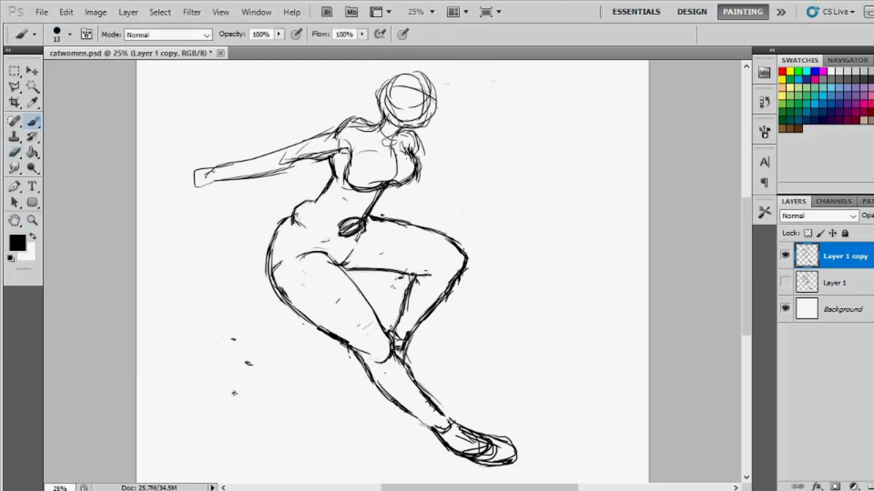
Draw the belt band around the hip up to the oval buckle and clean the buckle's interior.
{"action": "key", "text": "e"}
{"action": "key", "text": "b"}
{"action": "mouse_move", "coordinate": [286, 212]}
{"action": "left_mouse_down"}
{"action": "mouse_move", "coordinate": [337, 236]}
{"action": "mouse_move", "coordinate": [362, 229]}
{"action": "left_mouse_up"}
{"action": "key", "text": "e"}
{"action": "key", "text": "b"}
{"action": "key", "text": "e"}
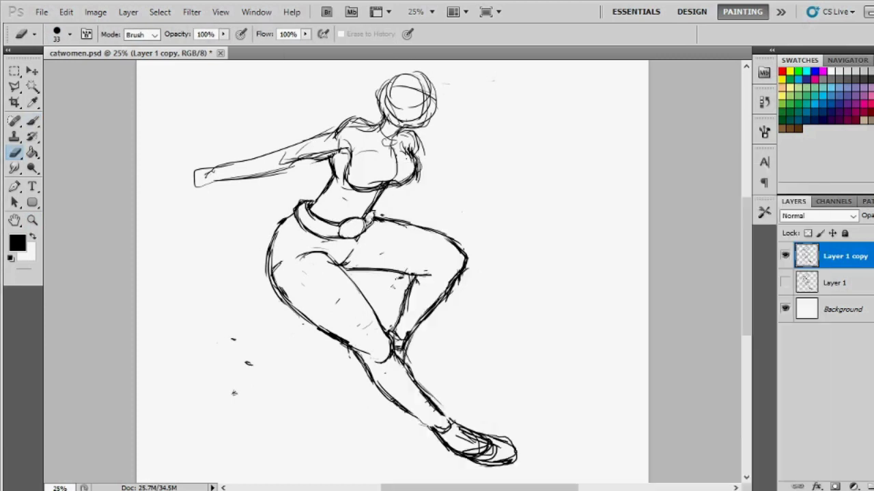
Draw the belt's far end beyond the buckle and refine the crotch curve and upper thigh line.
{"action": "key", "text": "b"}
{"action": "left_click_drag", "start_coordinate": [372, 197], "coordinate": [379, 231]}
{"action": "key", "text": "e"}
{"action": "key", "text": "b"}
{"action": "key", "text": "e"}
{"action": "key", "text": "b"}
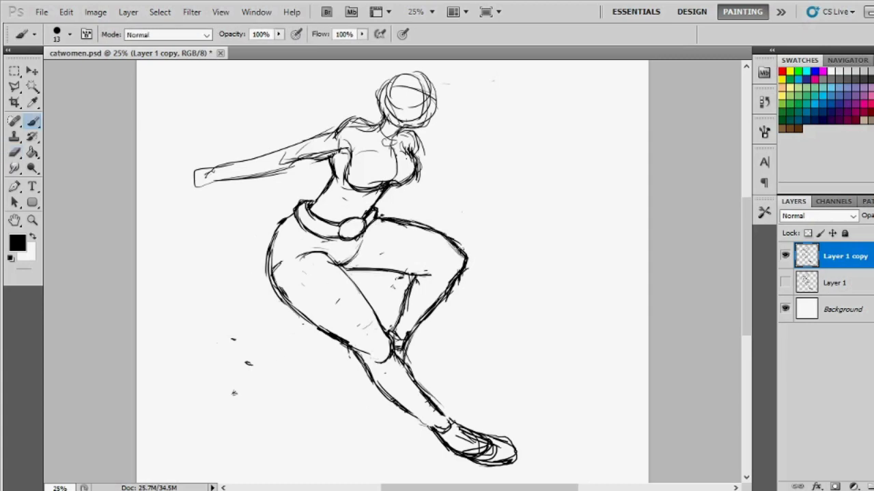
Add a small strap hanging from the belt and sketch the large loops of a coiled whip at the hip.
{"action": "mouse_move", "coordinate": [307, 274]}
{"action": "left_mouse_down"}
{"action": "mouse_move", "coordinate": [268, 276]}
{"action": "mouse_move", "coordinate": [323, 265]}
{"action": "mouse_move", "coordinate": [311, 266]}
{"action": "mouse_move", "coordinate": [309, 220]}
{"action": "left_mouse_up"}
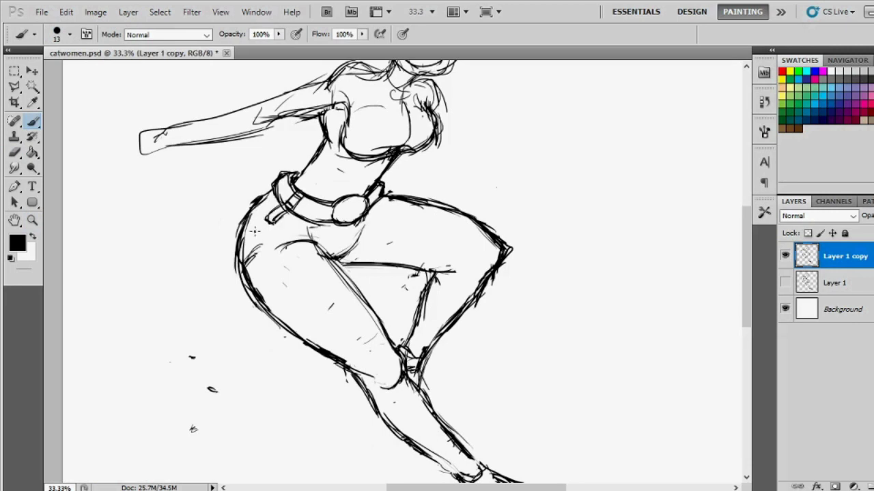
{"action": "mouse_move", "coordinate": [235, 210]}
{"action": "left_mouse_down"}
{"action": "mouse_move", "coordinate": [276, 260]}
{"action": "mouse_move", "coordinate": [204, 213]}
{"action": "left_mouse_up"}
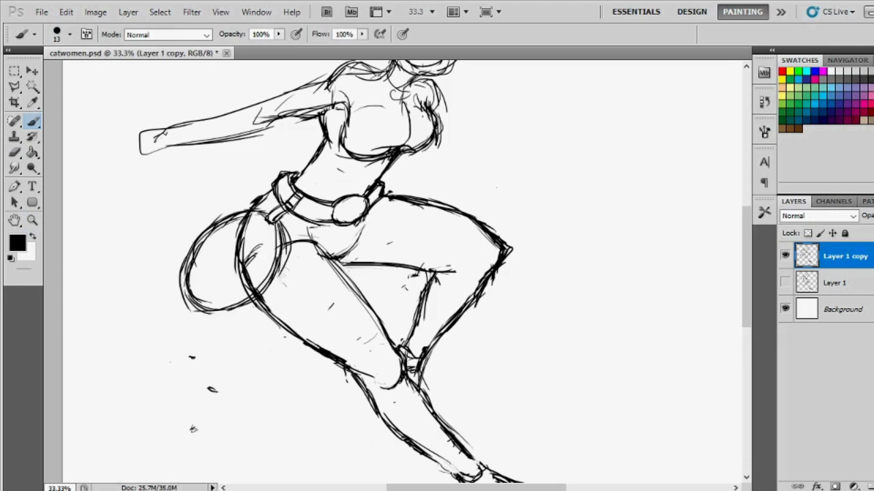
{"action": "left_click_drag", "start_coordinate": [176, 280], "coordinate": [259, 311]}
{"action": "left_click_drag", "start_coordinate": [287, 213], "coordinate": [191, 333]}
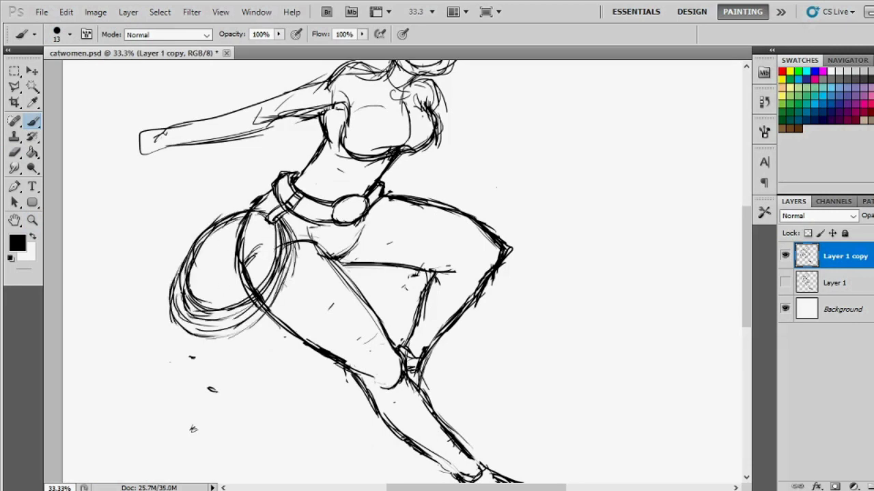
{"action": "left_click_drag", "start_coordinate": [269, 209], "coordinate": [202, 276]}
Clean up the whip coil's inner loop and redraw it with a bold, smooth outline.
{"action": "key", "text": "ctrl+plus"}
{"action": "key", "text": "e"}
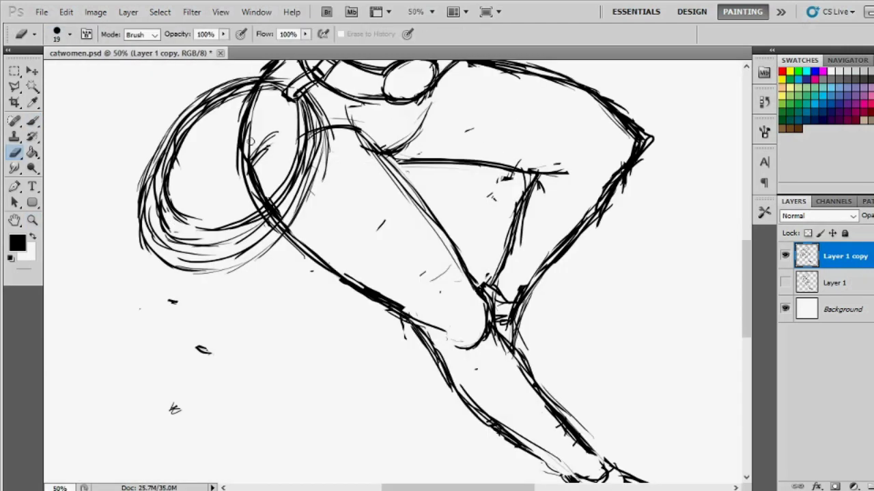
{"action": "key", "text": "b"}
{"action": "mouse_move", "coordinate": [293, 104]}
{"action": "left_mouse_down"}
{"action": "mouse_move", "coordinate": [179, 220]}
{"action": "mouse_move", "coordinate": [235, 223]}
{"action": "mouse_move", "coordinate": [171, 205]}
{"action": "mouse_move", "coordinate": [280, 218]}
{"action": "left_mouse_up"}
{"action": "key", "text": "e"}
{"action": "key", "text": "b"}
{"action": "mouse_move", "coordinate": [181, 148]}
{"action": "left_mouse_down"}
{"action": "mouse_move", "coordinate": [167, 205]}
{"action": "mouse_move", "coordinate": [198, 239]}
{"action": "left_mouse_up"}
{"action": "key", "text": "e"}
{"action": "left_click_drag", "start_coordinate": [163, 171], "coordinate": [232, 232]}
{"action": "key", "text": "b"}
{"action": "left_click_drag", "start_coordinate": [300, 137], "coordinate": [233, 239]}
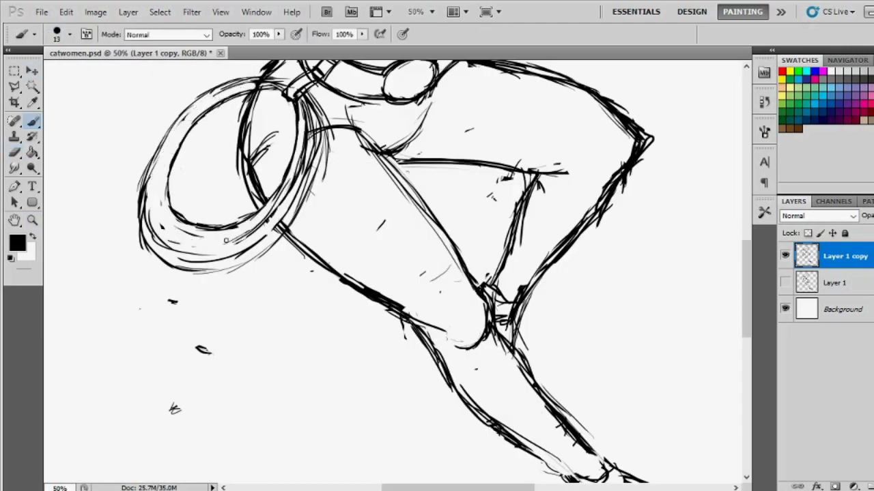
Erase stray lines between the coil's rings and draw the whip's middle loops.
{"action": "mouse_move", "coordinate": [253, 85]}
{"action": "left_mouse_down"}
{"action": "mouse_move", "coordinate": [159, 176]}
{"action": "mouse_move", "coordinate": [204, 246]}
{"action": "left_mouse_up"}
{"action": "mouse_move", "coordinate": [157, 171]}
{"action": "left_mouse_down"}
{"action": "mouse_move", "coordinate": [205, 251]}
{"action": "mouse_move", "coordinate": [232, 249]}
{"action": "mouse_move", "coordinate": [202, 242]}
{"action": "left_mouse_up"}
{"action": "key", "text": "e"}
{"action": "key", "text": "b"}
{"action": "key", "text": "e"}
{"action": "left_click_drag", "start_coordinate": [317, 121], "coordinate": [239, 253]}
{"action": "key", "text": "b"}
{"action": "left_click_drag", "start_coordinate": [301, 95], "coordinate": [198, 251]}
{"action": "key", "text": "e"}
{"action": "mouse_move", "coordinate": [154, 179]}
{"action": "left_mouse_down"}
{"action": "mouse_move", "coordinate": [208, 250]}
{"action": "mouse_move", "coordinate": [181, 247]}
{"action": "left_mouse_up"}
Redraw the coil's outer loops and erase excess lines along its upper edge and the hip.
{"action": "key", "text": "b"}
{"action": "left_click_drag", "start_coordinate": [150, 157], "coordinate": [211, 261]}
{"action": "key", "text": "e"}
{"action": "left_click_drag", "start_coordinate": [152, 142], "coordinate": [198, 252]}
{"action": "left_click_drag", "start_coordinate": [286, 72], "coordinate": [174, 119]}
{"action": "key", "text": "b"}
{"action": "left_click_drag", "start_coordinate": [226, 170], "coordinate": [217, 207]}
{"action": "mouse_move", "coordinate": [255, 116]}
{"action": "left_mouse_down"}
{"action": "mouse_move", "coordinate": [160, 166]}
{"action": "mouse_move", "coordinate": [157, 300]}
{"action": "mouse_move", "coordinate": [127, 212]}
{"action": "mouse_move", "coordinate": [171, 143]}
{"action": "left_mouse_up"}
{"action": "key", "text": "e"}
{"action": "key", "text": "b"}
{"action": "mouse_move", "coordinate": [218, 124]}
{"action": "left_mouse_down"}
{"action": "mouse_move", "coordinate": [151, 171]}
{"action": "mouse_move", "coordinate": [154, 304]}
{"action": "left_mouse_up"}
{"action": "left_click_drag", "start_coordinate": [316, 161], "coordinate": [177, 308]}
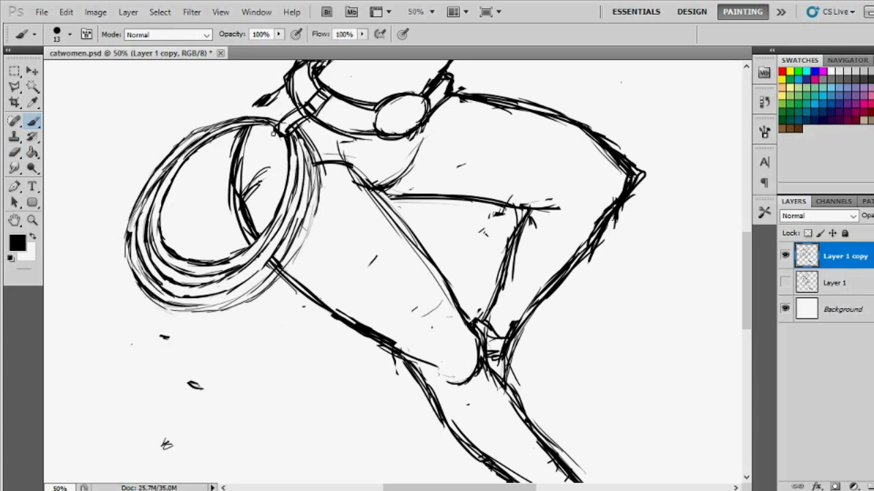
Draw the whip's curled end inside the coil and its cylindrical handle hanging against the thigh.
{"action": "mouse_move", "coordinate": [274, 134]}
{"action": "left_mouse_down"}
{"action": "mouse_move", "coordinate": [188, 203]}
{"action": "mouse_move", "coordinate": [218, 164]}
{"action": "left_mouse_up"}
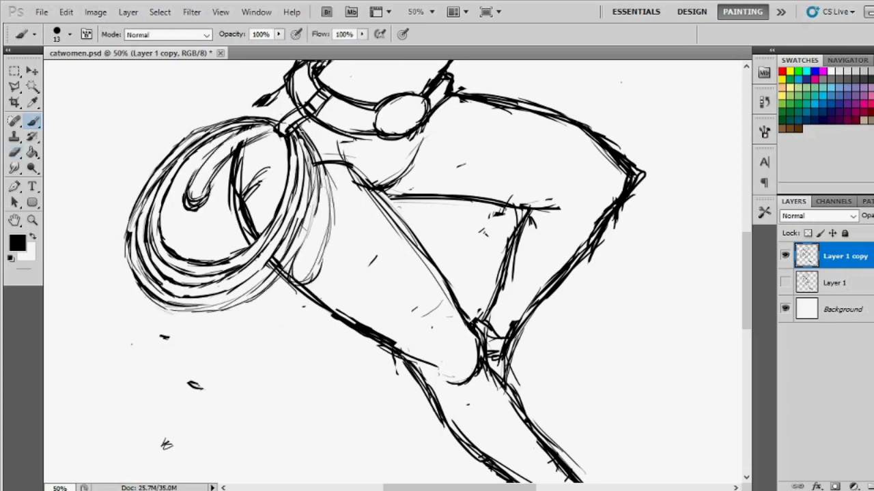
{"action": "key", "text": "z"}
{"action": "key", "text": "ctrl+minus"}
{"action": "key", "text": "ctrl+minus"}
{"action": "key", "text": "ctrl+minus"}
{"action": "key", "text": "b"}
{"action": "key", "text": "ctrl+plus"}
{"action": "key", "text": "ctrl+plus"}
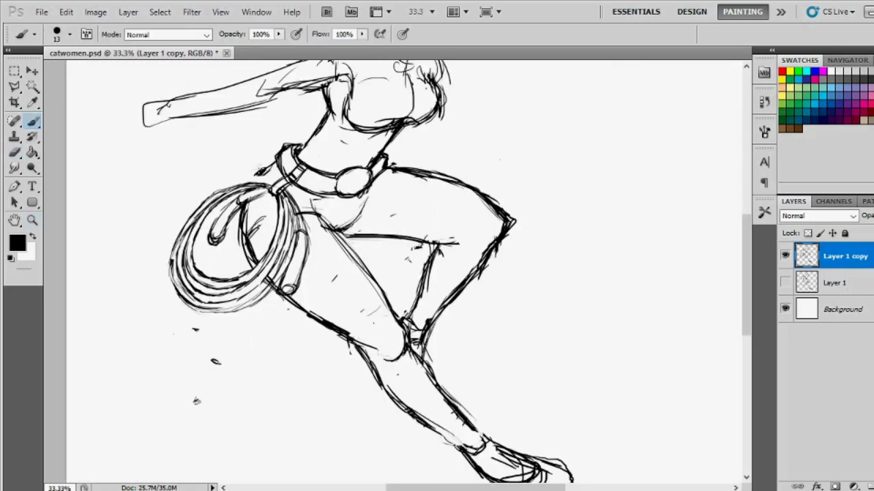
Erase the thigh outline where the coil overlaps it, and tidy the inner thigh and crotch lines.
{"action": "scroll", "coordinate": [379, 332], "scroll_direction": "up", "scroll_amount": 3}
{"action": "key", "text": "e"}
{"action": "key", "text": "b"}
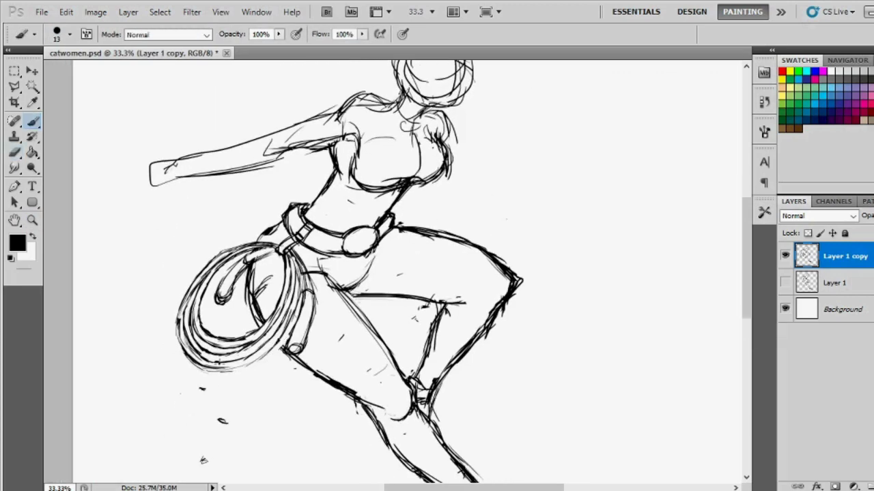
{"action": "key", "text": "z"}
{"action": "key", "text": "ctrl+minus"}
{"action": "key", "text": "ctrl+plus"}
{"action": "key", "text": "e"}
{"action": "left_click_drag", "start_coordinate": [348, 339], "coordinate": [389, 396]}
{"action": "key", "text": "b"}
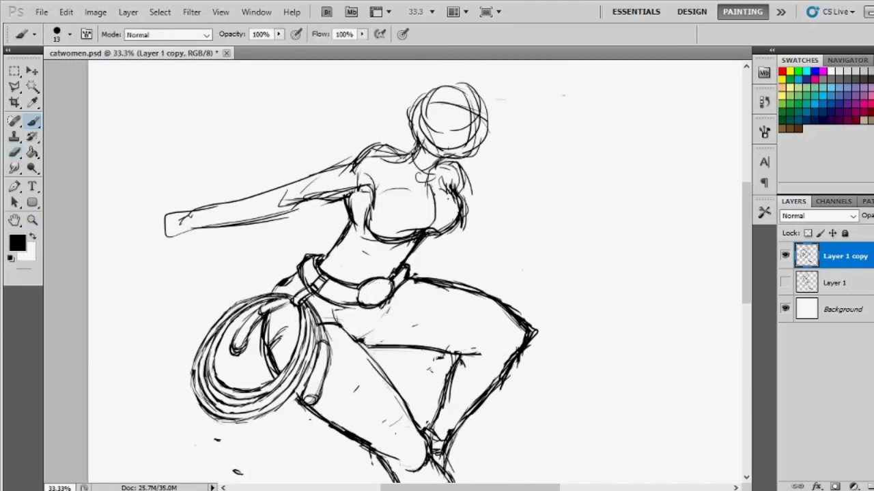
Darken the inner contour of the front thigh from the crotch down to the knee.
{"action": "left_click_drag", "start_coordinate": [358, 321], "coordinate": [437, 443]}
{"action": "left_click_drag", "start_coordinate": [382, 273], "coordinate": [393, 278]}
{"action": "key", "text": "e"}
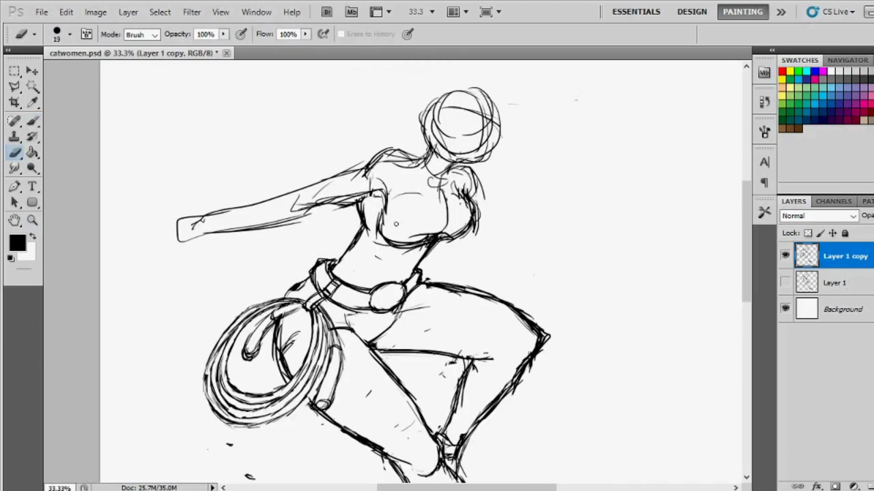
Erase the old lines inside the chest and redraw the lower contours of both breasts.
{"action": "left_click_drag", "start_coordinate": [389, 239], "coordinate": [443, 204]}
{"action": "key", "text": "b"}
{"action": "left_click_drag", "start_coordinate": [374, 195], "coordinate": [409, 249]}
{"action": "key", "text": "e"}
{"action": "key", "text": "b"}
{"action": "mouse_move", "coordinate": [471, 185]}
{"action": "left_mouse_down"}
{"action": "mouse_move", "coordinate": [464, 239]}
{"action": "mouse_move", "coordinate": [403, 246]}
{"action": "left_mouse_up"}
{"action": "key", "text": "e"}
Erase the separate breast outlines and redraw the bust as one continuous form under the neckline.
{"action": "key", "text": "ctrl+plus"}
{"action": "left_click_drag", "start_coordinate": [413, 277], "coordinate": [403, 339]}
{"action": "key", "text": "b"}
{"action": "left_click_drag", "start_coordinate": [376, 217], "coordinate": [341, 239]}
{"action": "left_click_drag", "start_coordinate": [385, 256], "coordinate": [393, 335]}
{"action": "left_click_drag", "start_coordinate": [273, 333], "coordinate": [396, 321]}
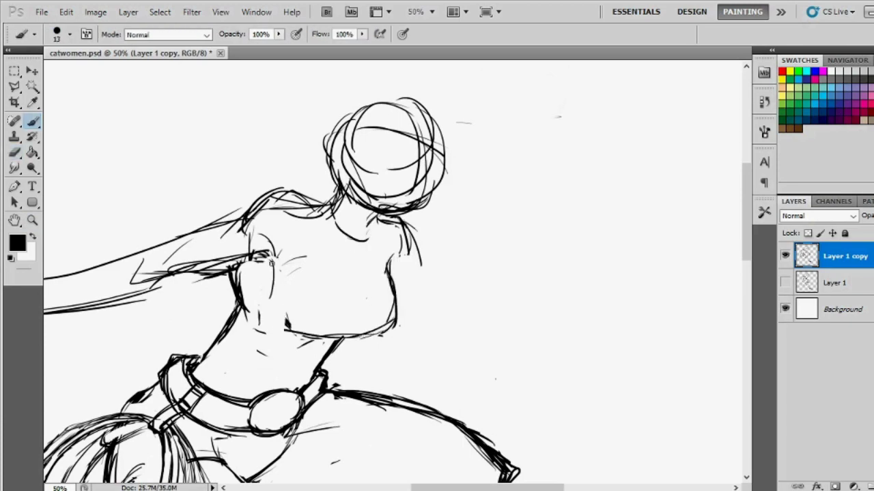
Draw the bust's side and lower contours, the fabric folds across the chest, and the armpit line.
{"action": "left_click_drag", "start_coordinate": [266, 263], "coordinate": [385, 336]}
{"action": "left_click_drag", "start_coordinate": [239, 274], "coordinate": [311, 254]}
{"action": "left_click_drag", "start_coordinate": [273, 331], "coordinate": [382, 338]}
{"action": "left_click_drag", "start_coordinate": [393, 247], "coordinate": [395, 310]}
{"action": "left_click_drag", "start_coordinate": [277, 300], "coordinate": [392, 310]}
{"action": "left_click_drag", "start_coordinate": [409, 229], "coordinate": [418, 269]}
{"action": "key", "text": "ctrl+0"}
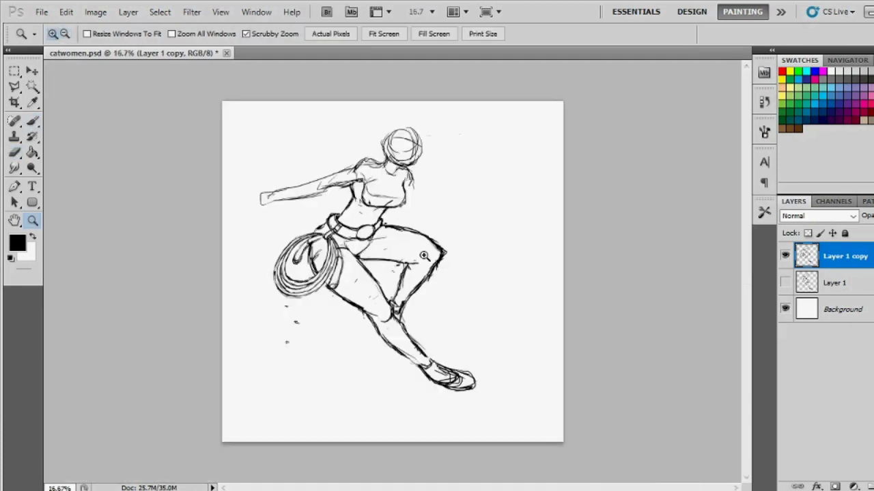
Redraw the outstretched arm's rounded shoulder and add a curved glove edge across its upper arm.
{"action": "key", "text": "ctrl+plus"}
{"action": "left_click_drag", "start_coordinate": [341, 204], "coordinate": [382, 287]}
{"action": "left_click_drag", "start_coordinate": [341, 145], "coordinate": [324, 177]}
{"action": "mouse_move", "coordinate": [358, 131]}
{"action": "left_mouse_down"}
{"action": "mouse_move", "coordinate": [387, 147]}
{"action": "mouse_move", "coordinate": [372, 141]}
{"action": "mouse_move", "coordinate": [280, 199]}
{"action": "left_mouse_up"}
{"action": "mouse_move", "coordinate": [341, 143]}
{"action": "left_mouse_down"}
{"action": "mouse_move", "coordinate": [321, 191]}
{"action": "mouse_move", "coordinate": [273, 201]}
{"action": "left_mouse_up"}
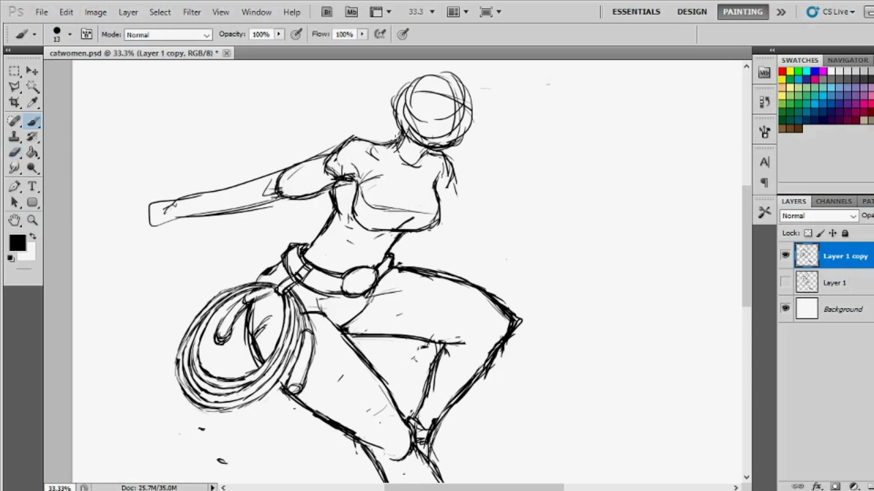
Draw the opposite shoulder and a bent arm with its elbow raised outward and a rough fist before the torso.
{"action": "left_click_drag", "start_coordinate": [436, 155], "coordinate": [456, 171]}
{"action": "key", "text": "z"}
{"action": "left_click", "coordinate": [450, 211], "text": "alt"}
{"action": "key", "text": "b"}
{"action": "scroll", "coordinate": [433, 218], "scroll_direction": "down", "scroll_amount": 2}
{"action": "left_click_drag", "start_coordinate": [430, 197], "coordinate": [463, 226]}
{"action": "mouse_move", "coordinate": [445, 195]}
{"action": "left_mouse_down"}
{"action": "mouse_move", "coordinate": [481, 188]}
{"action": "mouse_move", "coordinate": [424, 171]}
{"action": "mouse_move", "coordinate": [478, 185]}
{"action": "left_mouse_up"}
{"action": "mouse_move", "coordinate": [416, 174]}
{"action": "left_mouse_down"}
{"action": "mouse_move", "coordinate": [471, 211]}
{"action": "mouse_move", "coordinate": [498, 218]}
{"action": "left_mouse_up"}
{"action": "key", "text": "z"}
{"action": "left_click", "coordinate": [440, 291], "text": "alt"}
{"action": "left_click", "coordinate": [440, 291]}
{"action": "key", "text": "b"}
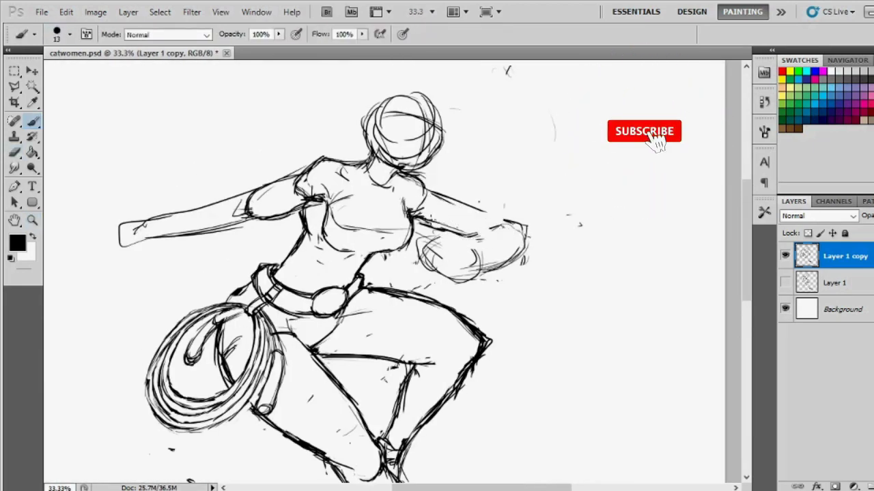
Redraw the bent arm's hand as a clenched fist with knuckles and curled fingers.
{"action": "key", "text": "ctrl+plus"}
{"action": "key", "text": "b"}
{"action": "mouse_move", "coordinate": [425, 258]}
{"action": "left_mouse_down"}
{"action": "mouse_move", "coordinate": [488, 300]}
{"action": "mouse_move", "coordinate": [435, 307]}
{"action": "left_mouse_up"}
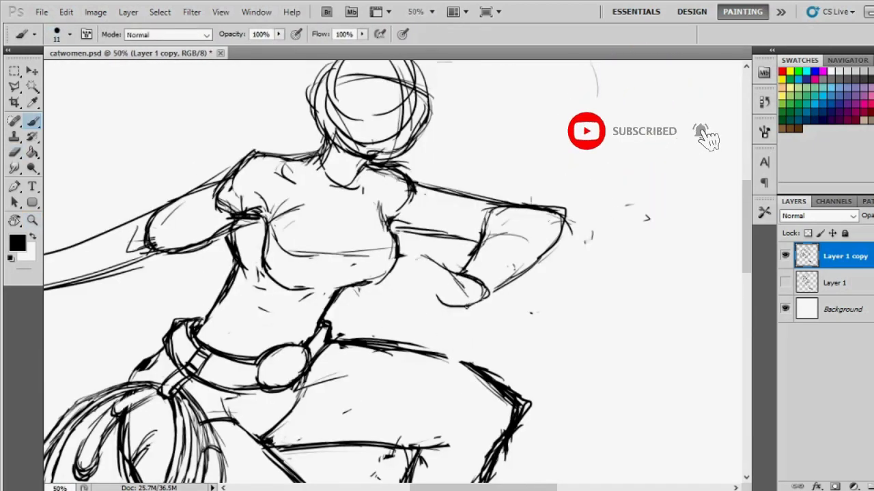
{"action": "mouse_move", "coordinate": [438, 272]}
{"action": "left_mouse_down"}
{"action": "mouse_move", "coordinate": [427, 295]}
{"action": "mouse_move", "coordinate": [409, 292]}
{"action": "mouse_move", "coordinate": [428, 297]}
{"action": "left_mouse_up"}
{"action": "left_click_drag", "start_coordinate": [443, 271], "coordinate": [469, 283]}
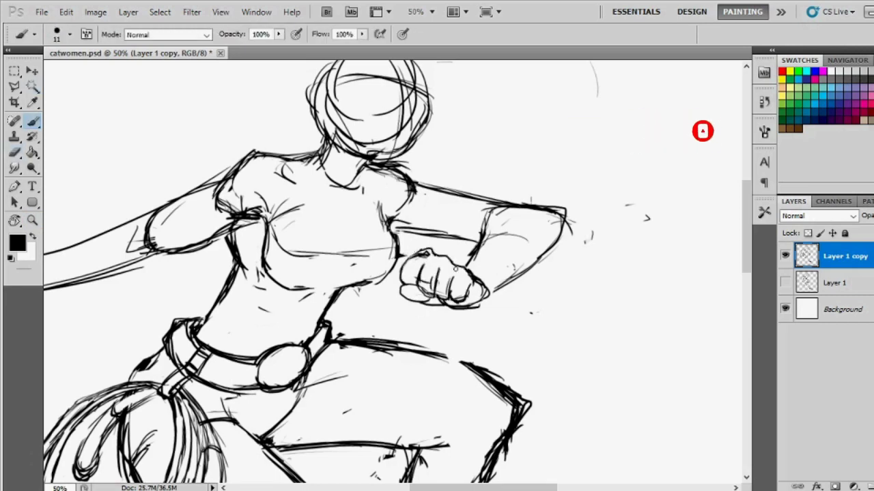
Erase the fist's rough contours and redraw its knuckles and outer outline more cleanly.
{"action": "key", "text": "z"}
{"action": "left_click", "coordinate": [493, 303], "text": "alt"}
{"action": "left_click", "coordinate": [492, 302]}
{"action": "key", "text": "e"}
{"action": "mouse_move", "coordinate": [382, 190]}
{"action": "left_mouse_down"}
{"action": "mouse_move", "coordinate": [505, 260]}
{"action": "mouse_move", "coordinate": [451, 204]}
{"action": "mouse_move", "coordinate": [490, 230]}
{"action": "mouse_move", "coordinate": [516, 273]}
{"action": "left_mouse_up"}
{"action": "key", "text": "b"}
{"action": "key", "text": "e"}
{"action": "left_click_drag", "start_coordinate": [478, 225], "coordinate": [423, 246]}
{"action": "key", "text": "b"}
{"action": "mouse_move", "coordinate": [409, 188]}
{"action": "left_mouse_down"}
{"action": "mouse_move", "coordinate": [385, 236]}
{"action": "mouse_move", "coordinate": [365, 195]}
{"action": "mouse_move", "coordinate": [348, 236]}
{"action": "left_mouse_up"}
{"action": "left_click_drag", "start_coordinate": [382, 238], "coordinate": [406, 272]}
{"action": "left_click_drag", "start_coordinate": [484, 245], "coordinate": [451, 287]}
Erase the lines between the fist's fingers and redraw the finger divisions.
{"action": "key", "text": "e"}
{"action": "mouse_move", "coordinate": [427, 220]}
{"action": "left_mouse_down"}
{"action": "mouse_move", "coordinate": [417, 271]}
{"action": "mouse_move", "coordinate": [443, 288]}
{"action": "left_mouse_up"}
{"action": "key", "text": "b"}
{"action": "mouse_move", "coordinate": [412, 259]}
{"action": "left_mouse_down"}
{"action": "mouse_move", "coordinate": [444, 284]}
{"action": "mouse_move", "coordinate": [474, 288]}
{"action": "left_mouse_up"}
{"action": "key", "text": "e"}
{"action": "key", "text": "b"}
{"action": "left_click_drag", "start_coordinate": [444, 250], "coordinate": [481, 286]}
Erase stray lines beneath the fist, set the brush to 9 px and refine the curled fingertips.
{"action": "key", "text": "e"}
{"action": "mouse_move", "coordinate": [434, 311]}
{"action": "left_mouse_down"}
{"action": "mouse_move", "coordinate": [505, 266]}
{"action": "mouse_move", "coordinate": [408, 283]}
{"action": "mouse_move", "coordinate": [513, 277]}
{"action": "left_mouse_up"}
{"action": "key", "text": "b"}
{"action": "right_click", "coordinate": [470, 303]}
{"action": "double_click", "coordinate": [595, 244]}
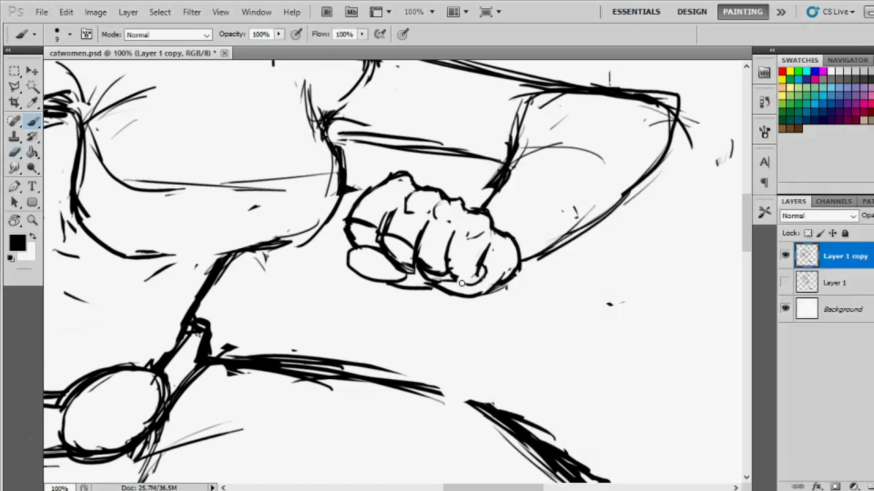
{"action": "key", "text": "e"}
{"action": "left_click_drag", "start_coordinate": [429, 280], "coordinate": [437, 267]}
{"action": "key", "text": "b"}
{"action": "left_click_drag", "start_coordinate": [418, 258], "coordinate": [461, 287]}
{"action": "key", "text": "e"}
{"action": "key", "text": "b"}
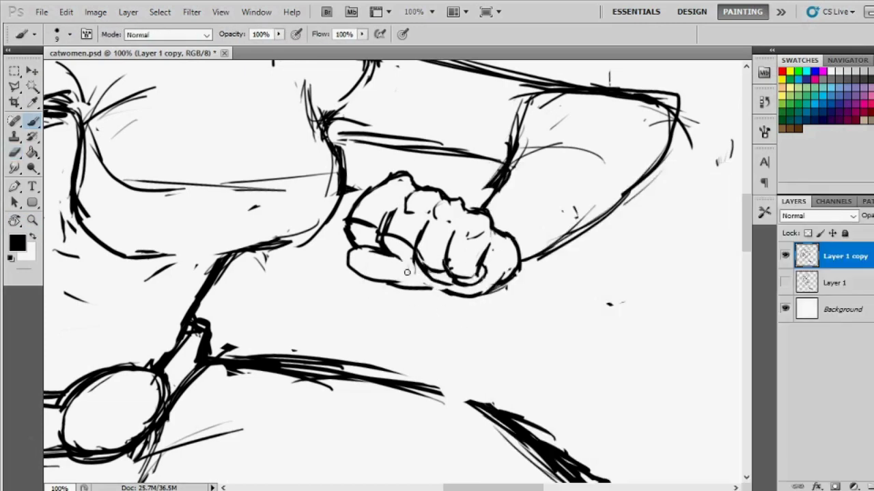
Redraw the thumb and the lower edge of the fist beneath the curled fingers.
{"action": "mouse_move", "coordinate": [389, 249]}
{"action": "left_mouse_down"}
{"action": "mouse_move", "coordinate": [355, 280]}
{"action": "mouse_move", "coordinate": [361, 258]}
{"action": "mouse_move", "coordinate": [377, 278]}
{"action": "left_mouse_up"}
{"action": "key", "text": "e"}
{"action": "key", "text": "b"}
{"action": "left_click_drag", "start_coordinate": [372, 280], "coordinate": [403, 318]}
{"action": "left_click_drag", "start_coordinate": [399, 287], "coordinate": [426, 324]}
{"action": "key", "text": "e"}
{"action": "key", "text": "b"}
{"action": "mouse_move", "coordinate": [436, 292]}
{"action": "left_mouse_down"}
{"action": "mouse_move", "coordinate": [468, 315]}
{"action": "mouse_move", "coordinate": [400, 281]}
{"action": "mouse_move", "coordinate": [461, 315]}
{"action": "left_mouse_up"}
{"action": "key", "text": "space"}
{"action": "key", "text": "ctrl+minus"}
{"action": "key", "text": "ctrl+minus"}
{"action": "key", "text": "ctrl+minus"}
{"action": "key", "text": "ctrl+minus"}
{"action": "key", "text": "ctrl+1"}
Draw a cloth hanging from the belt, passing behind the coil and ending in a curved point.
{"action": "key", "text": "e"}
{"action": "key", "text": "b"}
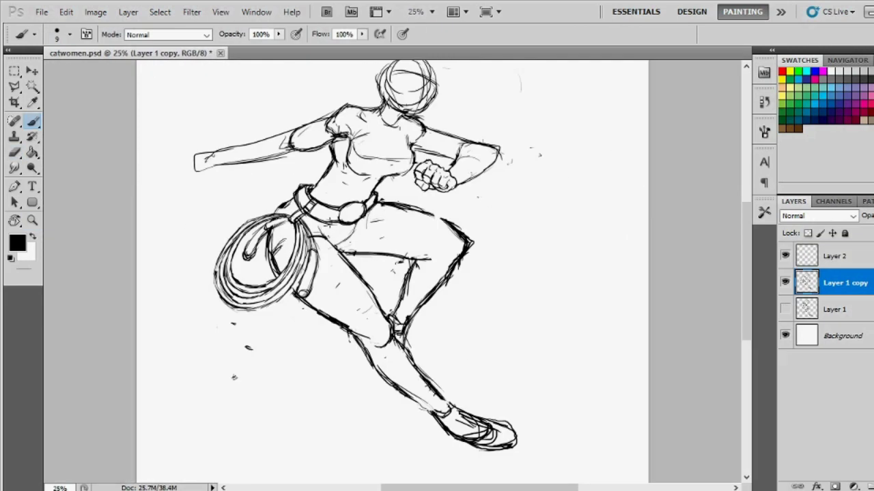
{"action": "key", "text": "e"}
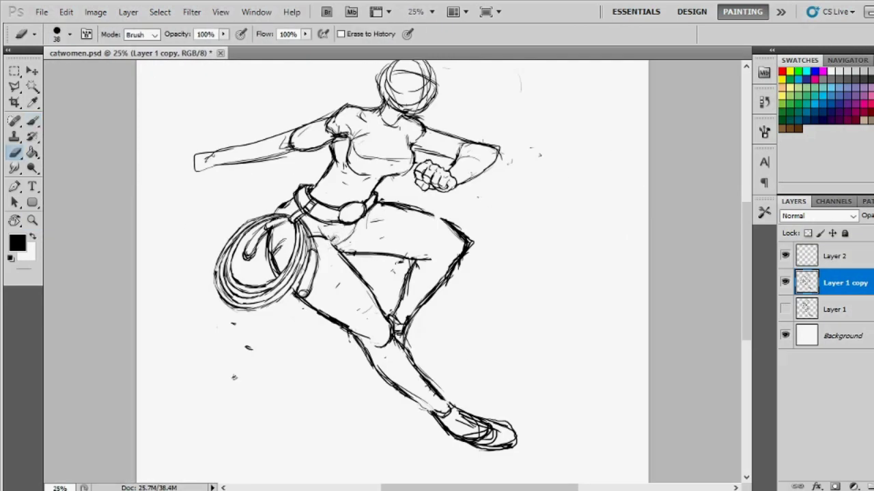
{"action": "key", "text": "b"}
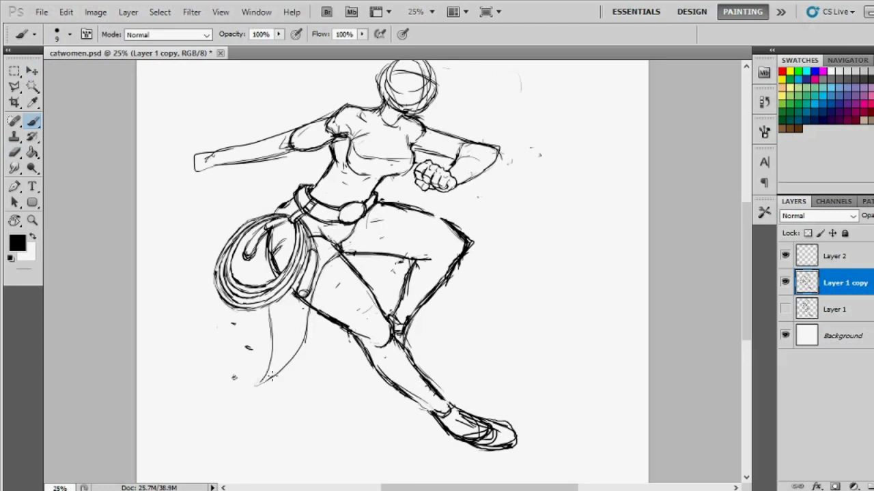
{"action": "key", "text": "e"}
{"action": "key", "text": "b"}
{"action": "mouse_move", "coordinate": [313, 250]}
{"action": "left_mouse_down"}
{"action": "mouse_move", "coordinate": [340, 227]}
{"action": "mouse_move", "coordinate": [354, 259]}
{"action": "left_mouse_up"}
Erase and rework the crotch and cloth lines between the belt and the front thigh.
{"action": "key", "text": "e"}
{"action": "key", "text": "b"}
{"action": "key", "text": "e"}
{"action": "key", "text": "b"}
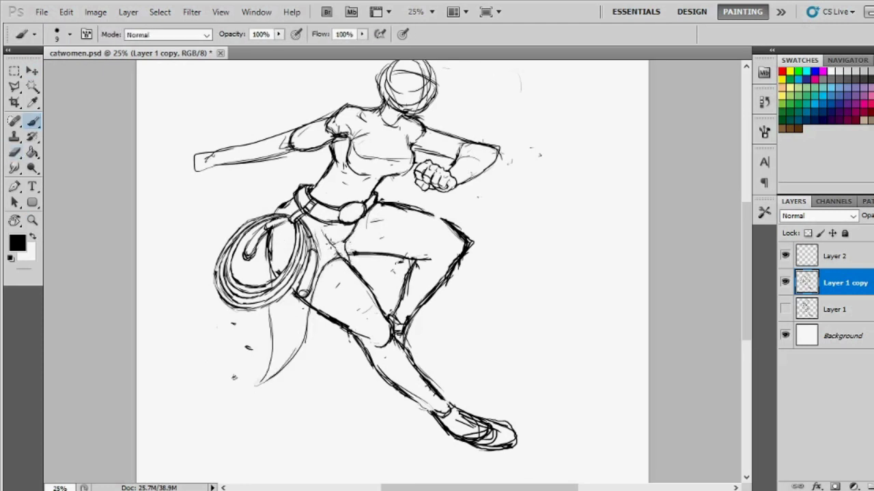
{"action": "key", "text": "e"}
{"action": "key", "text": "b"}
{"action": "key", "text": "z"}
{"action": "left_click", "coordinate": [469, 433], "text": "alt"}
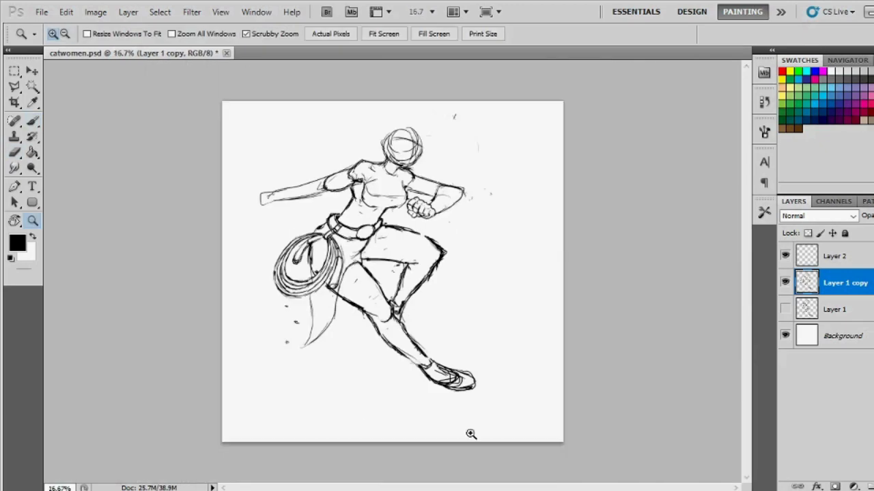
Redraw the cloth's edge as a curve running from the belt buckle down to the crotch.
{"action": "left_click", "coordinate": [468, 433]}
{"action": "key", "text": "e"}
{"action": "key", "text": "b"}
{"action": "mouse_move", "coordinate": [318, 267]}
{"action": "left_mouse_down"}
{"action": "mouse_move", "coordinate": [355, 251]}
{"action": "mouse_move", "coordinate": [321, 266]}
{"action": "left_mouse_up"}
{"action": "key", "text": "e"}
{"action": "key", "text": "b"}
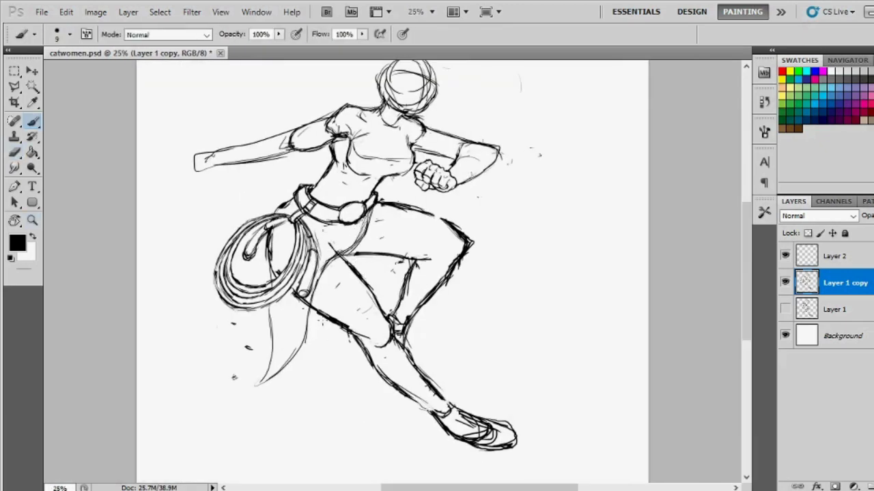
Replace the hanging cloth's curved end with a straight triangular point below the coil.
{"action": "key", "text": "e"}
{"action": "left_click_drag", "start_coordinate": [273, 314], "coordinate": [276, 354]}
{"action": "key", "text": "b"}
{"action": "left_click_drag", "start_coordinate": [307, 287], "coordinate": [314, 375]}
{"action": "left_click_drag", "start_coordinate": [280, 307], "coordinate": [328, 379]}
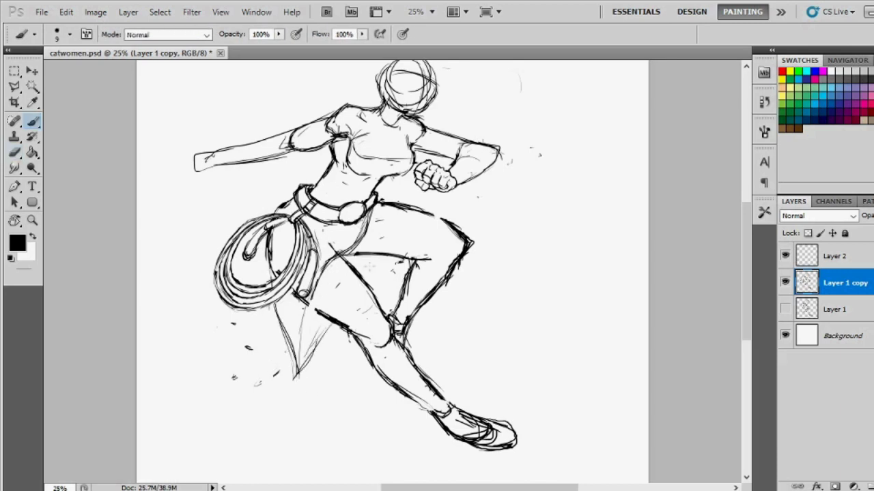
Erase the cloth's triangular end hanging below the whip coil.
{"action": "key", "text": "z"}
{"action": "left_click", "coordinate": [376, 362], "text": "alt"}
{"action": "key", "text": "e"}
{"action": "left_click_drag", "start_coordinate": [318, 298], "coordinate": [325, 330]}
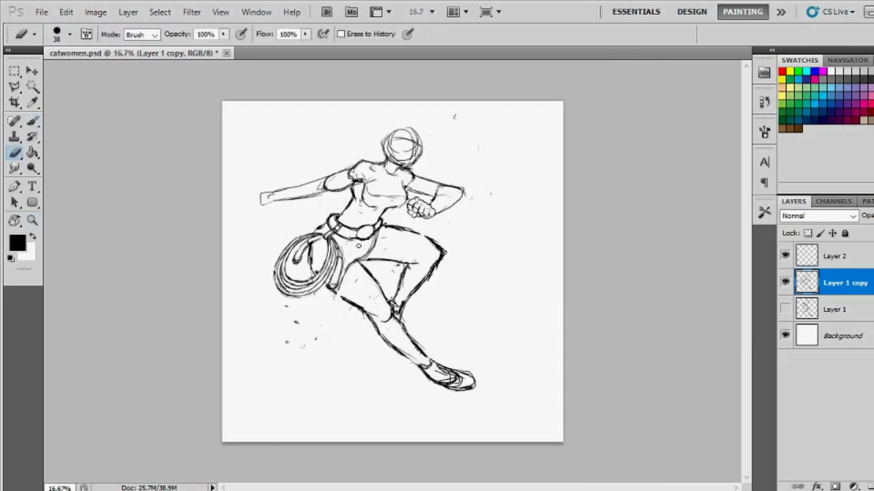
{"action": "key", "text": "b"}
{"action": "key", "text": "e"}
{"action": "key", "text": "b"}
Erase the remaining cloth lines at the hips and redraw the crotch and front thigh contours.
{"action": "mouse_move", "coordinate": [324, 224]}
{"action": "left_mouse_down"}
{"action": "mouse_move", "coordinate": [311, 272]}
{"action": "mouse_move", "coordinate": [352, 307]}
{"action": "left_mouse_up"}
{"action": "key", "text": "e"}
{"action": "key", "text": "b"}
{"action": "left_click_drag", "start_coordinate": [359, 242], "coordinate": [364, 248]}
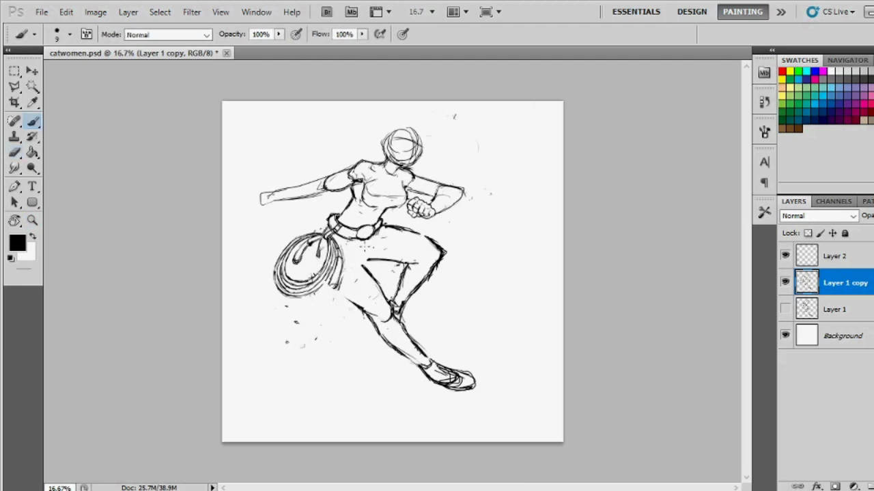
{"action": "key", "text": "e"}
{"action": "key", "text": "b"}
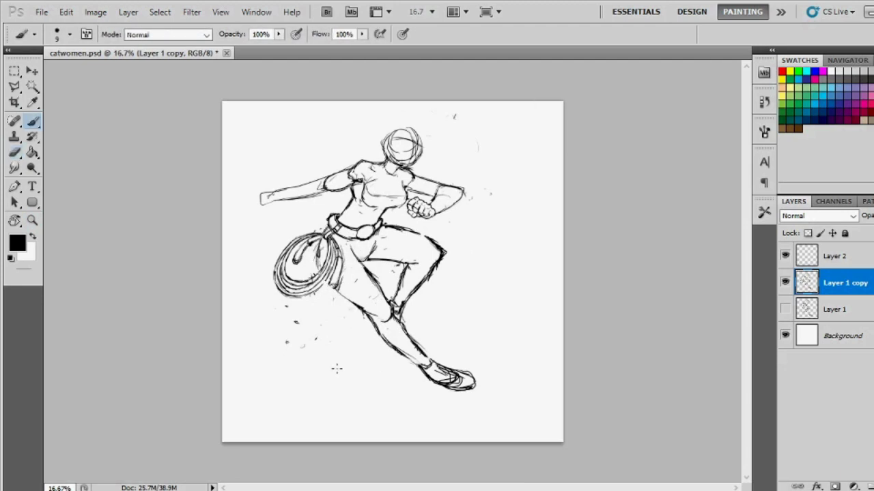
Sketch a new cloth draped from the belt across the hip and hanging in a curve below the coil.
{"action": "key", "text": "ctrl+plus"}
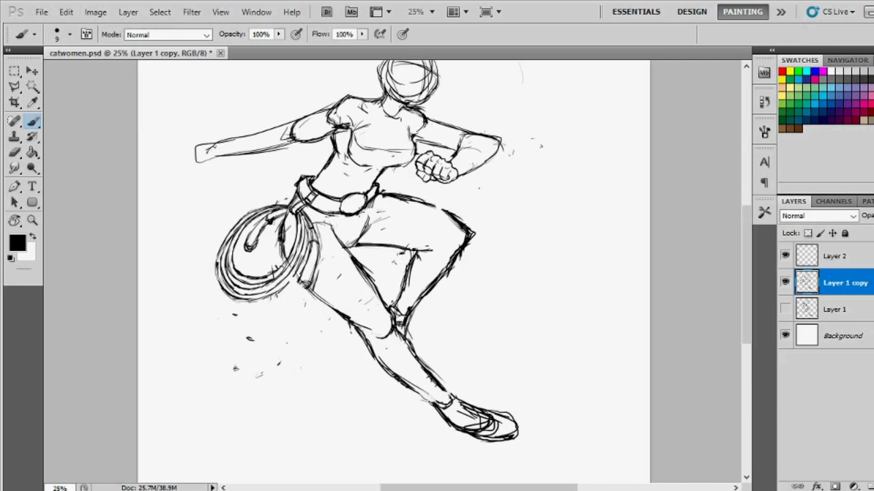
{"action": "left_click_drag", "start_coordinate": [364, 220], "coordinate": [305, 317]}
{"action": "left_click_drag", "start_coordinate": [276, 233], "coordinate": [280, 338]}
{"action": "mouse_move", "coordinate": [281, 336]}
{"action": "left_mouse_down"}
{"action": "mouse_move", "coordinate": [311, 304]}
{"action": "mouse_move", "coordinate": [276, 338]}
{"action": "left_mouse_up"}
{"action": "key", "text": "e"}
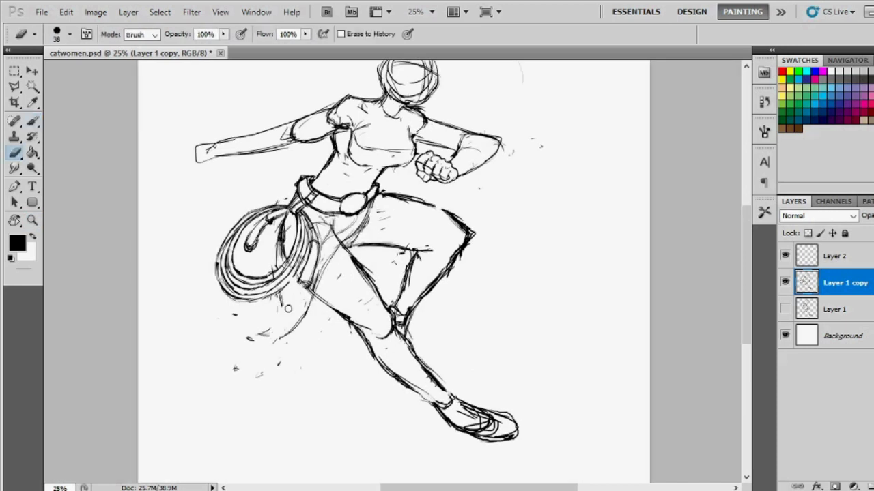
{"action": "key", "text": "b"}
{"action": "mouse_move", "coordinate": [280, 222]}
{"action": "left_mouse_down"}
{"action": "mouse_move", "coordinate": [286, 310]}
{"action": "mouse_move", "coordinate": [281, 269]}
{"action": "left_mouse_up"}
{"action": "left_click_drag", "start_coordinate": [306, 292], "coordinate": [269, 345]}
Extend the hanging cloth into a wide tail sweeping outward below the coil.
{"action": "key", "text": "e"}
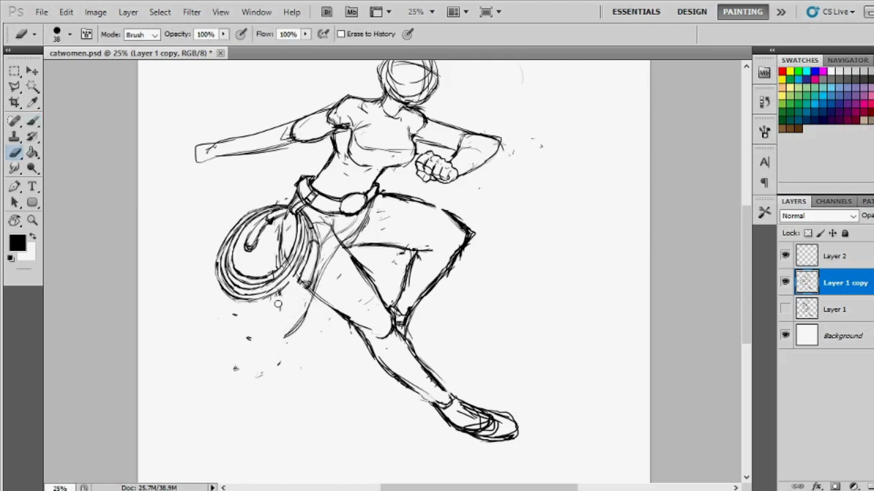
{"action": "key", "text": "b"}
{"action": "mouse_move", "coordinate": [303, 321]}
{"action": "left_mouse_down"}
{"action": "mouse_move", "coordinate": [277, 306]}
{"action": "mouse_move", "coordinate": [205, 351]}
{"action": "mouse_move", "coordinate": [232, 356]}
{"action": "left_mouse_up"}
{"action": "key", "text": "e"}
{"action": "key", "text": "b"}
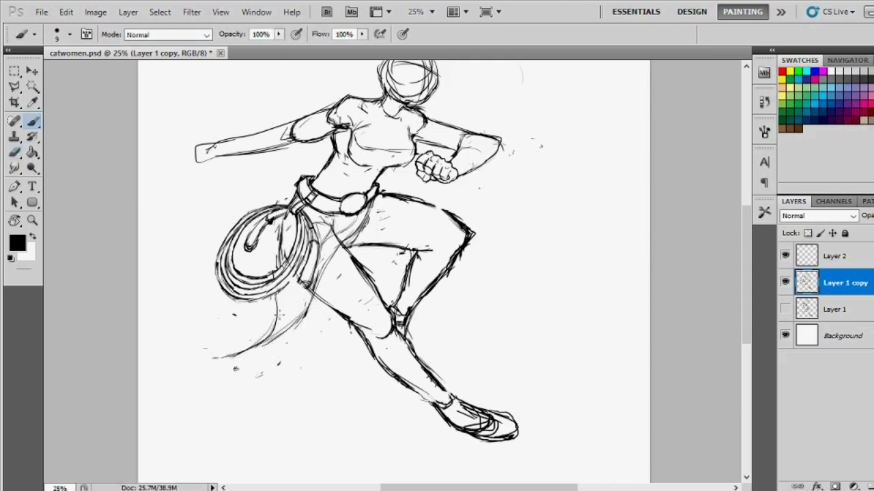
{"action": "mouse_move", "coordinate": [198, 315]}
{"action": "left_mouse_down"}
{"action": "mouse_move", "coordinate": [266, 320]}
{"action": "mouse_move", "coordinate": [218, 358]}
{"action": "left_mouse_up"}
{"action": "left_click_drag", "start_coordinate": [218, 358], "coordinate": [301, 325]}
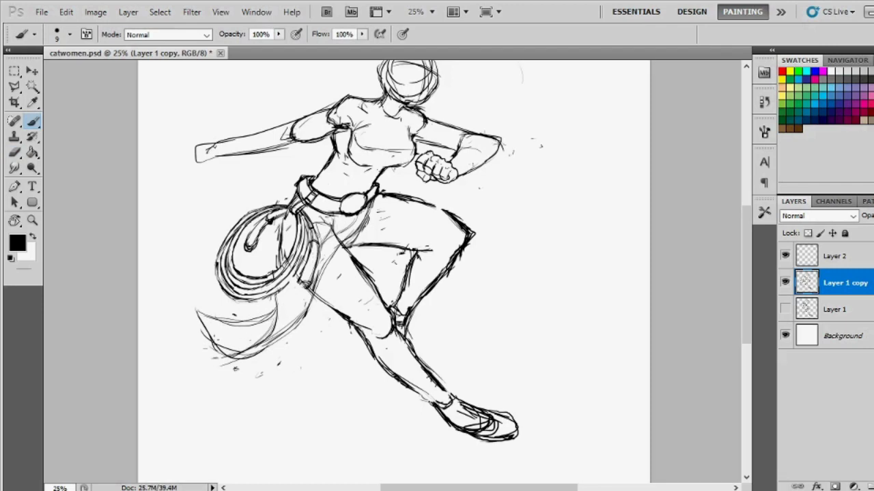
Erase the cloth's wide sweeping tail and redraw its end narrower, with a twisted fold and flared tip.
{"action": "key", "text": "e"}
{"action": "key", "text": "ctrl+plus"}
{"action": "left_click_drag", "start_coordinate": [160, 307], "coordinate": [226, 375]}
{"action": "key", "text": "b"}
{"action": "mouse_move", "coordinate": [259, 331]}
{"action": "left_mouse_down"}
{"action": "mouse_move", "coordinate": [215, 375]}
{"action": "mouse_move", "coordinate": [277, 394]}
{"action": "left_mouse_up"}
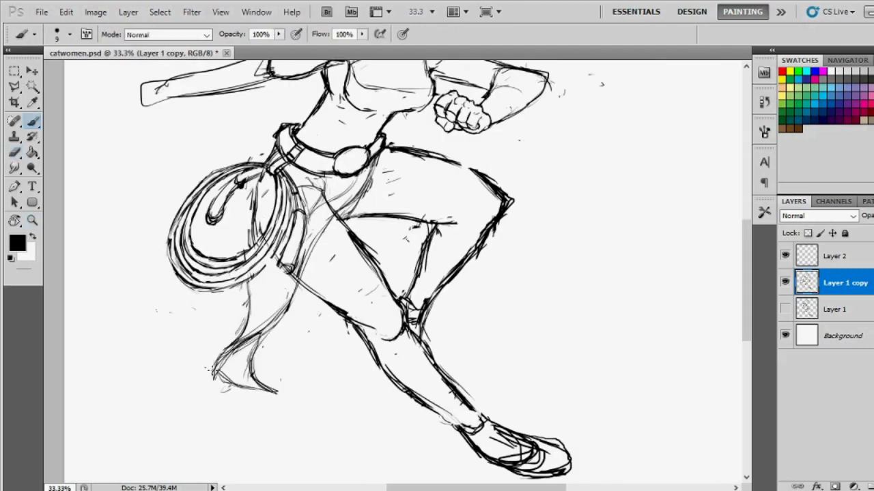
{"action": "left_click_drag", "start_coordinate": [208, 369], "coordinate": [280, 396]}
{"action": "left_click_drag", "start_coordinate": [273, 265], "coordinate": [239, 327]}
{"action": "key", "text": "ctrl+minus"}
{"action": "key", "text": "ctrl+plus"}
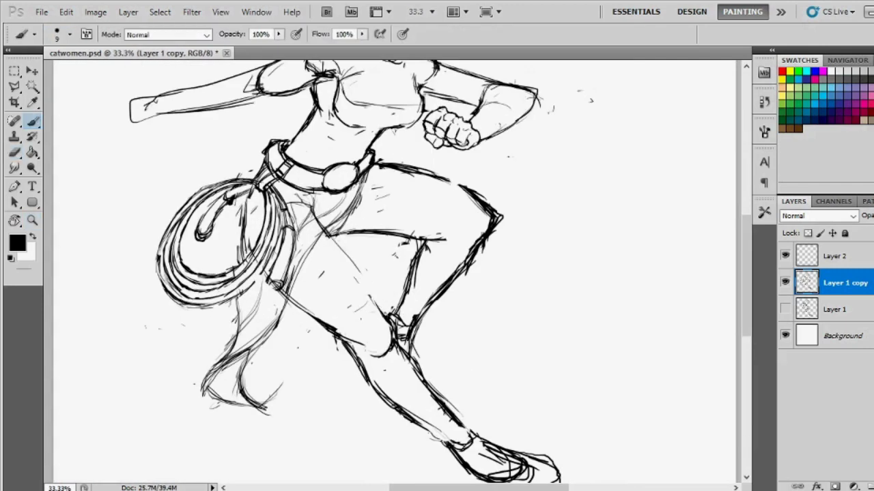
Clean up the cloth lines below the belt and redraw the thigh lines beside and inside the whip coil.
{"action": "key", "text": "e"}
{"action": "left_click_drag", "start_coordinate": [283, 198], "coordinate": [321, 225]}
{"action": "key", "text": "b"}
{"action": "left_click_drag", "start_coordinate": [265, 195], "coordinate": [240, 263]}
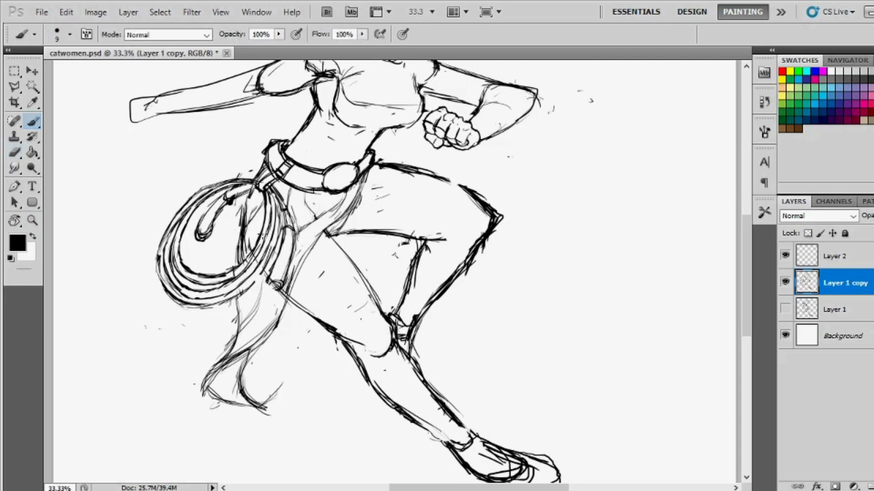
{"action": "left_click_drag", "start_coordinate": [242, 206], "coordinate": [236, 266]}
{"action": "key", "text": "ctrl+minus"}
{"action": "key", "text": "ctrl+minus"}
{"action": "key", "text": "ctrl+plus"}
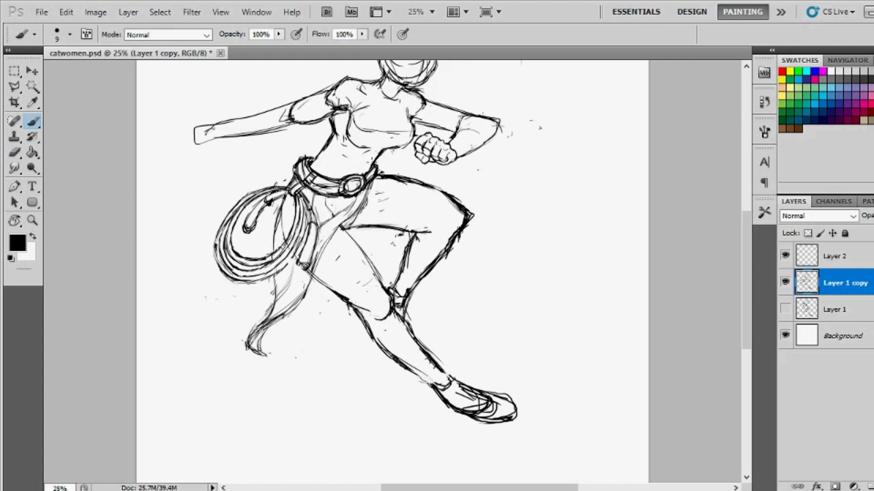
Erase the inner lines of the strap that holds the whip to the belt, leaving it a clean band.
{"action": "left_click_drag", "start_coordinate": [318, 164], "coordinate": [377, 162]}
{"action": "key", "text": "e"}
{"action": "left_click_drag", "start_coordinate": [318, 164], "coordinate": [410, 159]}
{"action": "key", "text": "b"}
{"action": "key", "text": "z"}
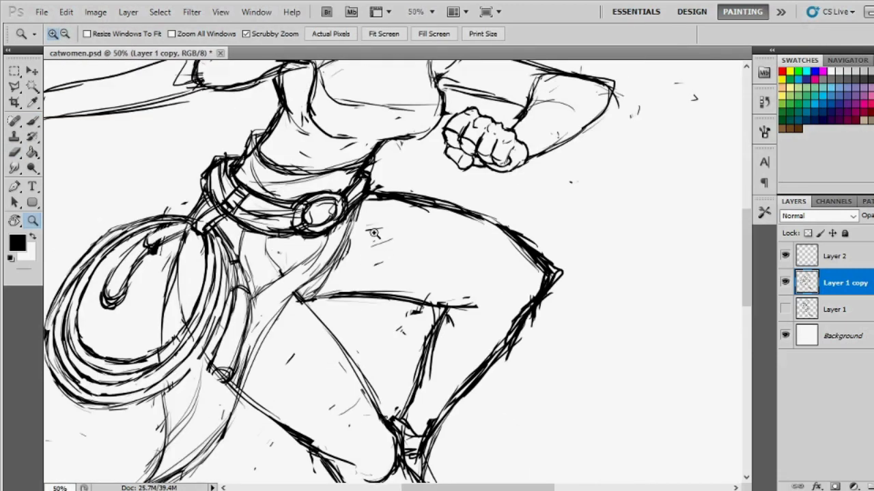
{"action": "key", "text": "b"}
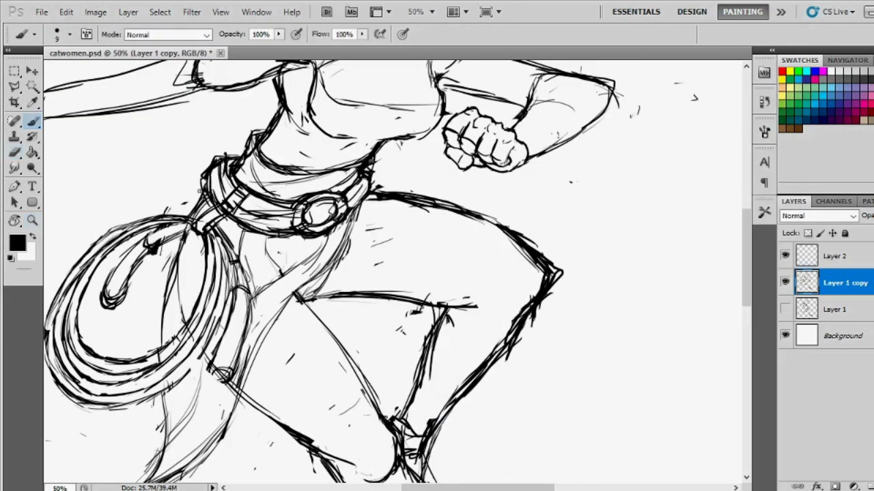
{"action": "key", "text": "e"}
{"action": "mouse_move", "coordinate": [223, 200]}
{"action": "left_mouse_down"}
{"action": "mouse_move", "coordinate": [235, 208]}
{"action": "mouse_move", "coordinate": [249, 186]}
{"action": "left_mouse_up"}
{"action": "key", "text": "b"}
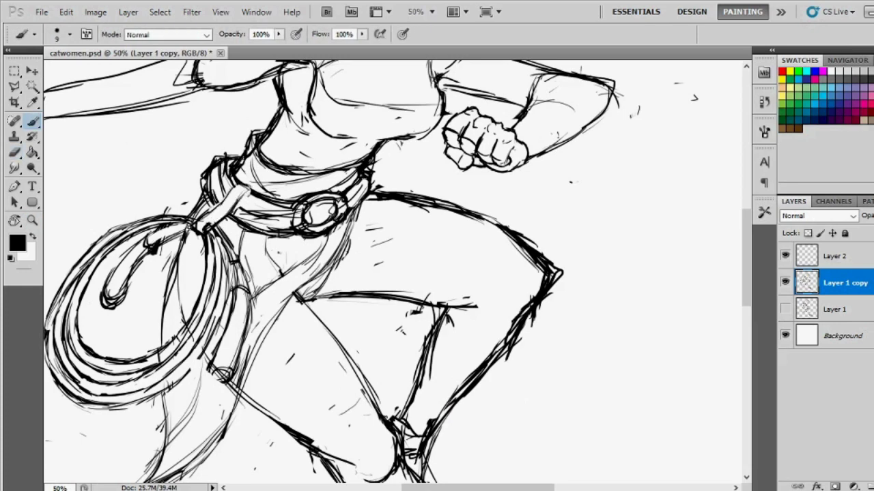
Thin out the rough outlines of the raised thigh and knee and erase stray marks around the leg.
{"action": "key", "text": "z"}
{"action": "mouse_move", "coordinate": [410, 273]}
{"action": "left_mouse_down"}
{"action": "mouse_move", "coordinate": [369, 273]}
{"action": "mouse_move", "coordinate": [402, 273]}
{"action": "left_mouse_up"}
{"action": "key", "text": "e"}
{"action": "left_click_drag", "start_coordinate": [378, 199], "coordinate": [477, 263]}
{"action": "left_click_drag", "start_coordinate": [403, 321], "coordinate": [473, 239]}
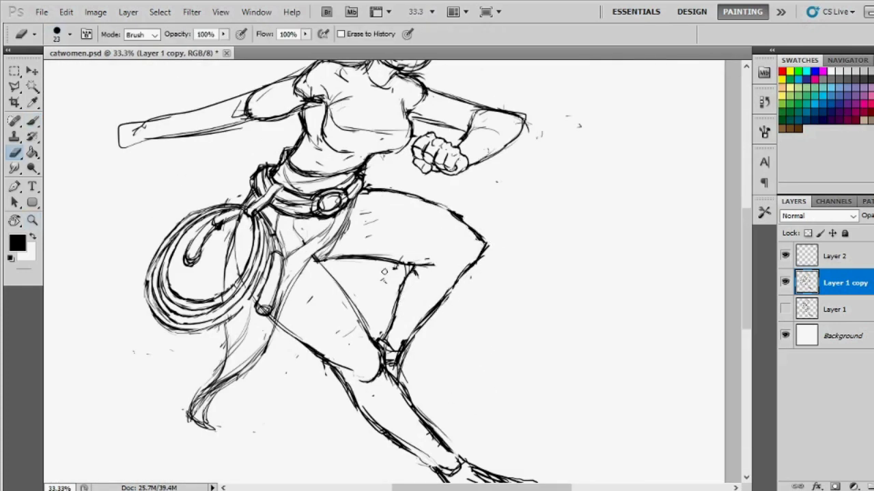
{"action": "key", "text": "b"}
{"action": "mouse_move", "coordinate": [372, 223]}
{"action": "left_mouse_down"}
{"action": "mouse_move", "coordinate": [331, 258]}
{"action": "mouse_move", "coordinate": [423, 265]}
{"action": "left_mouse_up"}
Try to sketch an open pointed collar around the neck.
{"action": "key", "text": "z"}
{"action": "left_click", "coordinate": [356, 304], "text": "alt"}
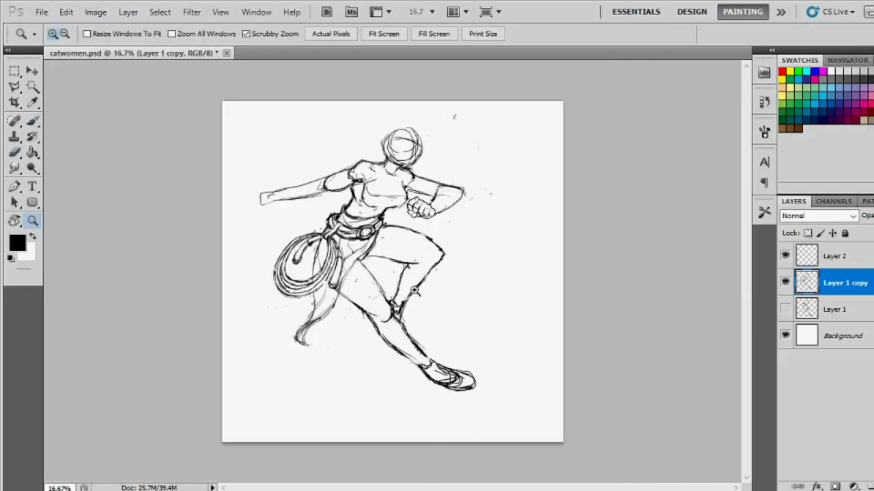
{"action": "left_click_drag", "start_coordinate": [395, 185], "coordinate": [437, 186]}
{"action": "key", "text": "b"}
{"action": "scroll", "coordinate": [382, 164], "scroll_direction": "up", "scroll_amount": 1}
{"action": "left_click_drag", "start_coordinate": [471, 130], "coordinate": [478, 171]}
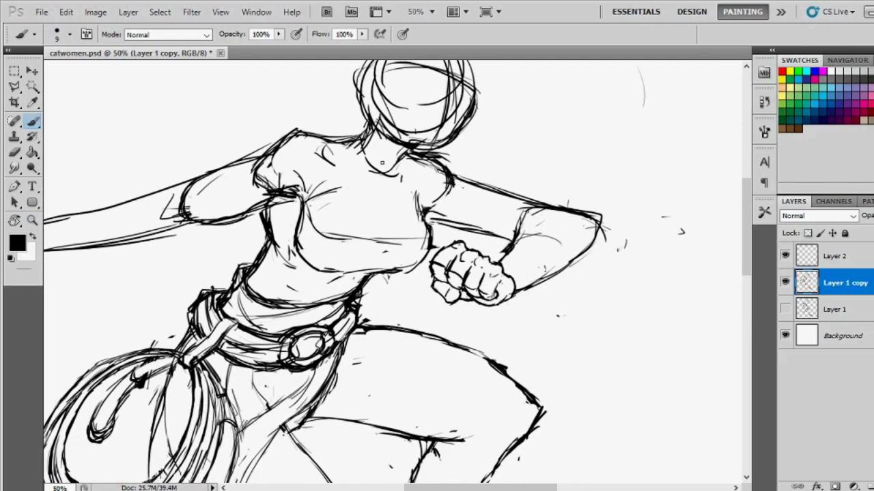
{"action": "left_click_drag", "start_coordinate": [360, 120], "coordinate": [377, 192]}
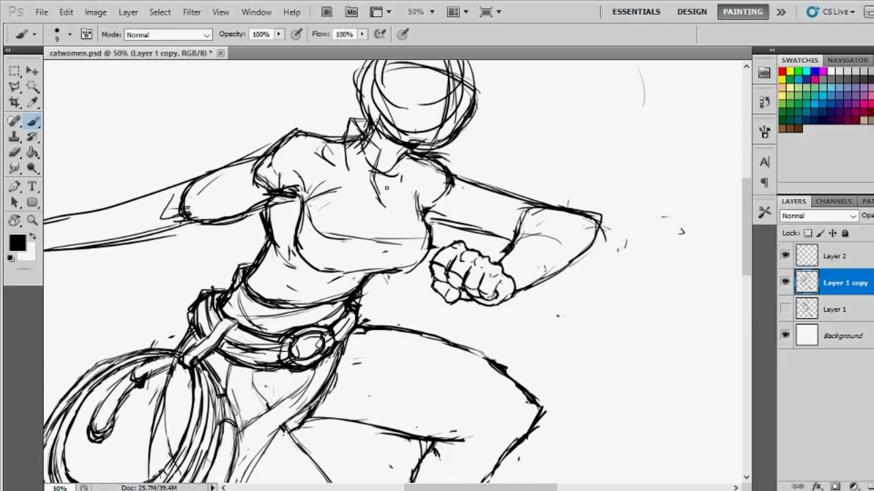
{"action": "key", "text": "e"}
{"action": "left_click_drag", "start_coordinate": [348, 121], "coordinate": [381, 202]}
{"action": "key", "text": "z"}
{"action": "left_click", "coordinate": [382, 273], "text": "alt"}
{"action": "left_click", "coordinate": [409, 294], "text": "alt"}
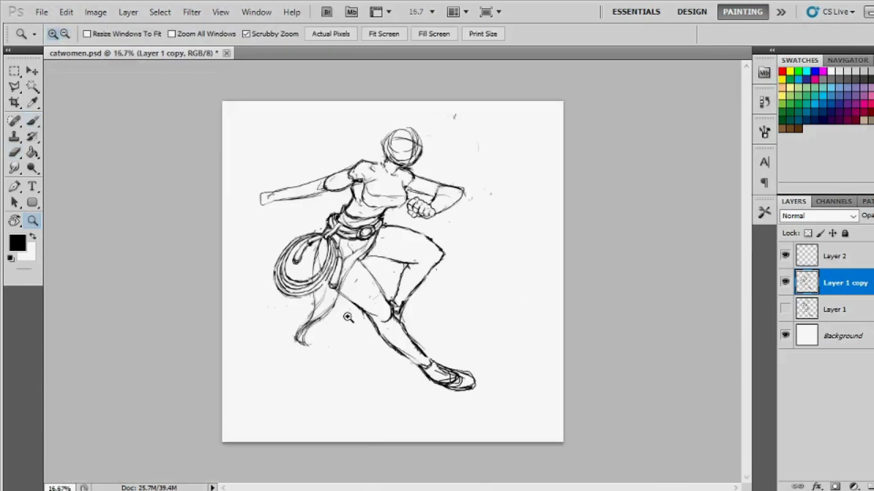
Erase the overlapping construction lines of the head and redraw the face outline.
{"action": "left_click", "coordinate": [427, 312]}
{"action": "left_click", "coordinate": [382, 164]}
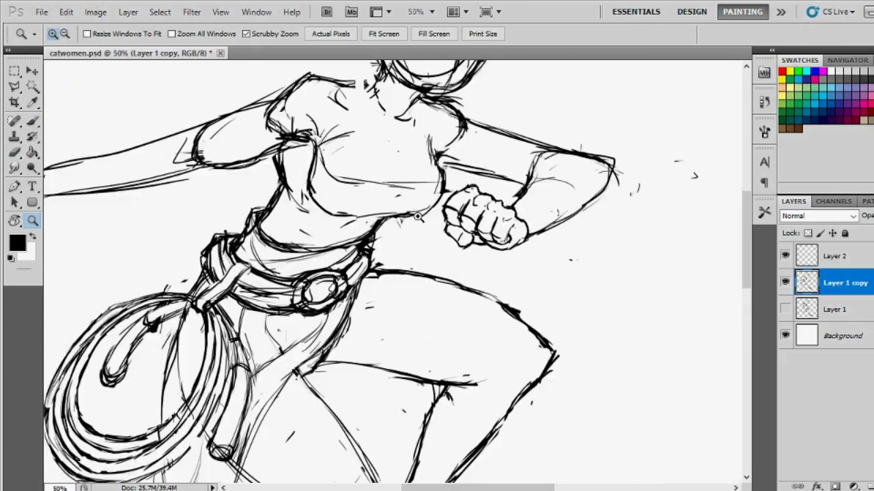
{"action": "key", "text": "b"}
{"action": "scroll", "coordinate": [382, 205], "scroll_direction": "up", "scroll_amount": 1}
{"action": "key", "text": "e"}
{"action": "left_click_drag", "start_coordinate": [409, 136], "coordinate": [477, 232]}
{"action": "key", "text": "b"}
{"action": "mouse_move", "coordinate": [485, 136]}
{"action": "left_mouse_down"}
{"action": "mouse_move", "coordinate": [454, 229]}
{"action": "mouse_move", "coordinate": [464, 242]}
{"action": "left_mouse_up"}
{"action": "key", "text": "e"}
Try framing lines across the forehead and down the far side of the face.
{"action": "key", "text": "b"}
{"action": "key", "text": "e"}
{"action": "left_click_drag", "start_coordinate": [440, 205], "coordinate": [488, 232]}
{"action": "key", "text": "b"}
{"action": "left_click_drag", "start_coordinate": [486, 164], "coordinate": [443, 232]}
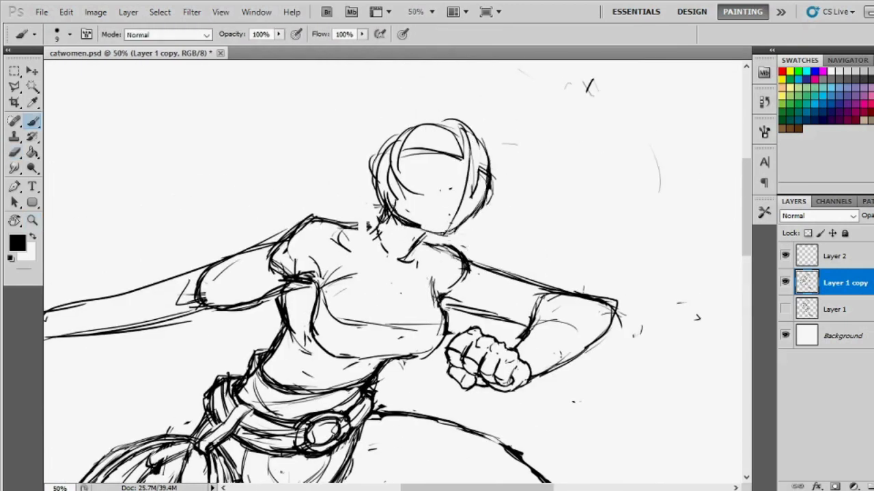
{"action": "key", "text": "e"}
{"action": "mouse_move", "coordinate": [477, 136]}
{"action": "left_mouse_down"}
{"action": "mouse_move", "coordinate": [483, 199]}
{"action": "mouse_move", "coordinate": [456, 218]}
{"action": "left_mouse_up"}
{"action": "key", "text": "b"}
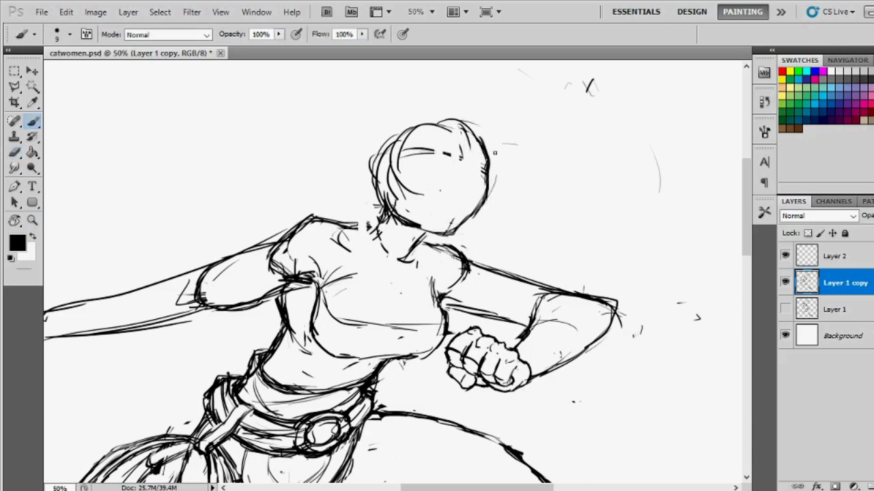
Sketch a hood opening that rises along both sides of the face to a pointed peak above the forehead.
{"action": "left_click_drag", "start_coordinate": [444, 121], "coordinate": [393, 205]}
{"action": "mouse_move", "coordinate": [480, 112]}
{"action": "left_mouse_down"}
{"action": "mouse_move", "coordinate": [498, 184]}
{"action": "mouse_move", "coordinate": [447, 143]}
{"action": "left_mouse_up"}
{"action": "left_click_drag", "start_coordinate": [409, 273], "coordinate": [435, 286]}
{"action": "key", "text": "e"}
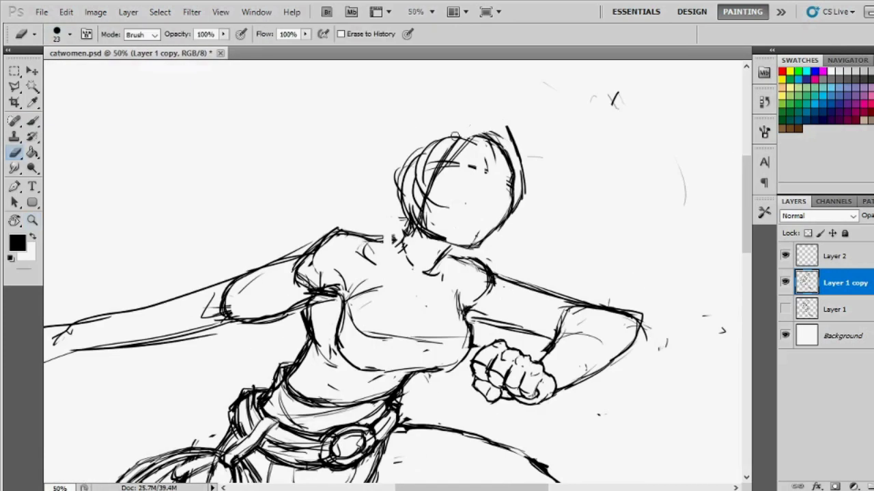
{"action": "key", "text": "b"}
{"action": "mouse_move", "coordinate": [498, 133]}
{"action": "left_mouse_down"}
{"action": "mouse_move", "coordinate": [430, 174]}
{"action": "mouse_move", "coordinate": [527, 122]}
{"action": "mouse_move", "coordinate": [508, 218]}
{"action": "left_mouse_up"}
{"action": "key", "text": "ctrl+z"}
{"action": "left_click_drag", "start_coordinate": [527, 120], "coordinate": [491, 236]}
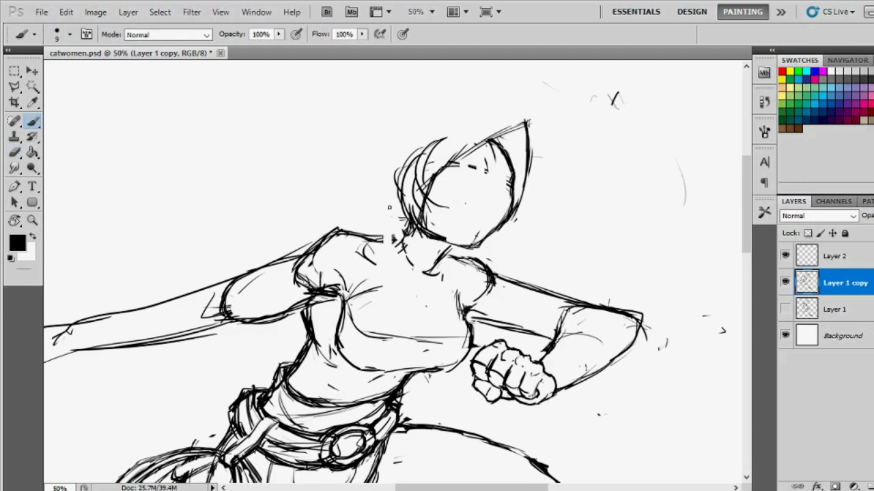
Clean up the jaw line, mark the nose and erase part of the hood edge beside the face.
{"action": "key", "text": "e"}
{"action": "mouse_move", "coordinate": [437, 239]}
{"action": "left_mouse_down"}
{"action": "mouse_move", "coordinate": [455, 204]}
{"action": "mouse_move", "coordinate": [430, 245]}
{"action": "left_mouse_up"}
{"action": "key", "text": "b"}
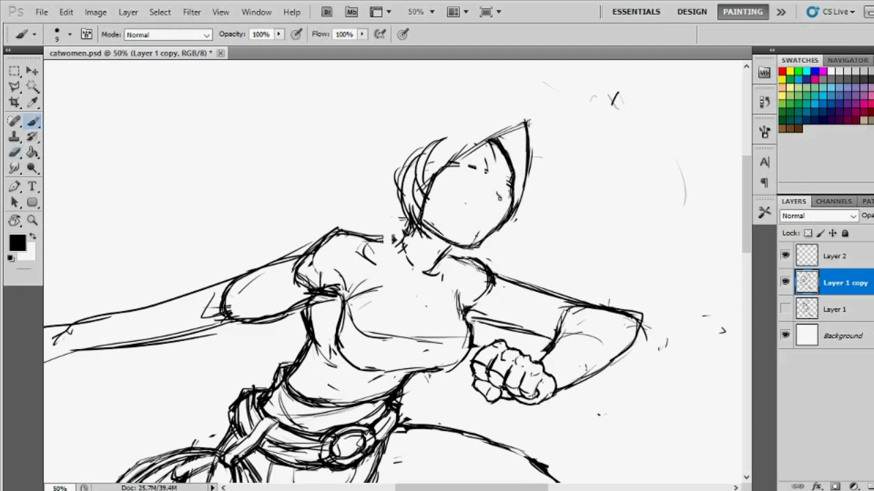
{"action": "key", "text": "z"}
{"action": "mouse_move", "coordinate": [477, 205]}
{"action": "left_mouse_down"}
{"action": "mouse_move", "coordinate": [437, 205]}
{"action": "mouse_move", "coordinate": [481, 205]}
{"action": "left_mouse_up"}
{"action": "key", "text": "e"}
{"action": "left_click_drag", "start_coordinate": [457, 170], "coordinate": [502, 184]}
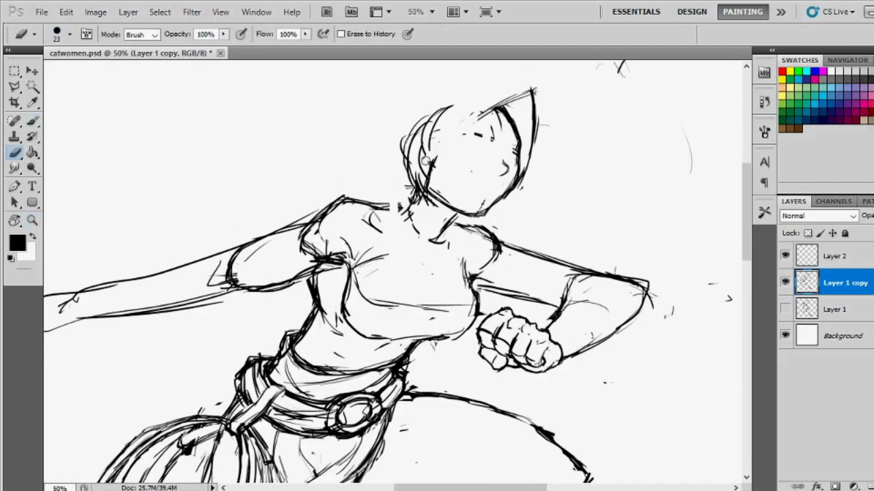
Redraw the hood edge beside the cheek and sketch the mask's lower edge, the nose and the mouth.
{"action": "key", "text": "b"}
{"action": "left_click_drag", "start_coordinate": [451, 153], "coordinate": [423, 194]}
{"action": "key", "text": "e"}
{"action": "left_click_drag", "start_coordinate": [478, 181], "coordinate": [505, 181]}
{"action": "key", "text": "b"}
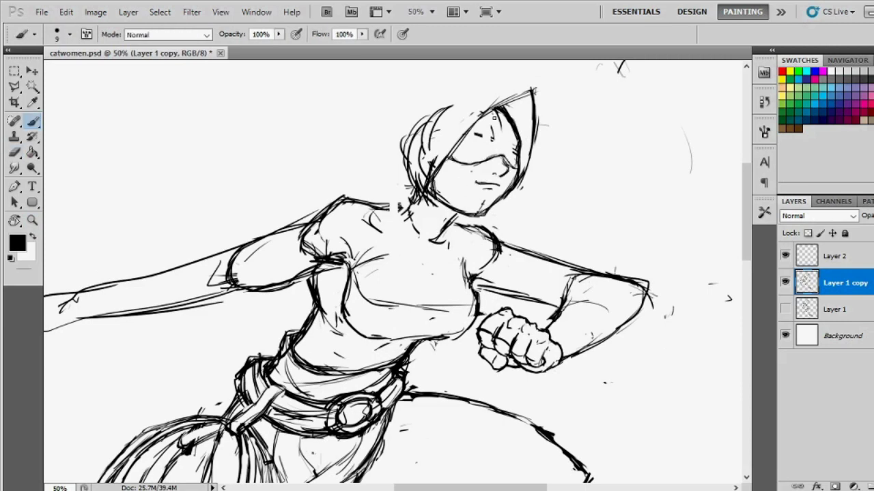
Clear the stray forehead marks, sketch the eyes above the mask's edge and save the drawing.
{"action": "key", "text": "e"}
{"action": "left_click_drag", "start_coordinate": [474, 134], "coordinate": [494, 117]}
{"action": "key", "text": "b"}
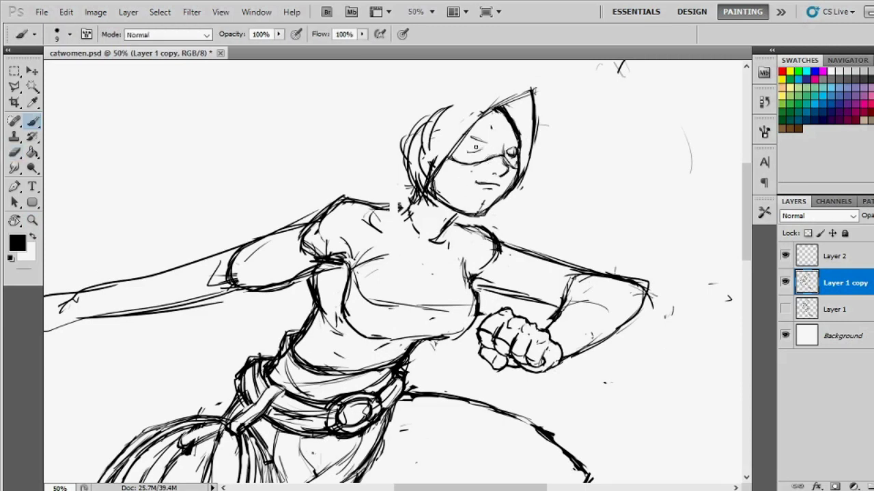
{"action": "key", "text": "ctrl+s"}
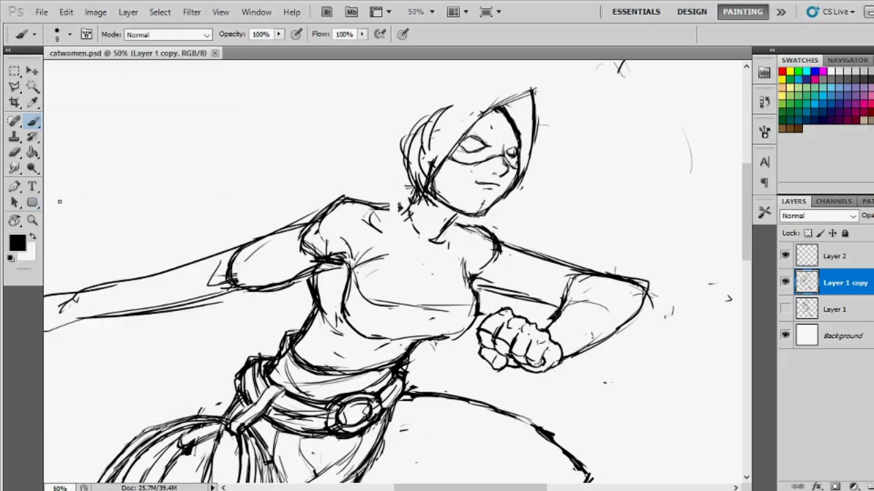
Redraw both eyes as clean almond-shaped mask openings and tidy the lines around the nose.
{"action": "key", "text": "z"}
{"action": "left_click_drag", "start_coordinate": [491, 137], "coordinate": [546, 137]}
{"action": "key", "text": "e"}
{"action": "key", "text": "b"}
{"action": "mouse_move", "coordinate": [488, 198]}
{"action": "left_mouse_down"}
{"action": "mouse_move", "coordinate": [482, 111]}
{"action": "mouse_move", "coordinate": [501, 205]}
{"action": "mouse_move", "coordinate": [489, 273]}
{"action": "mouse_move", "coordinate": [476, 213]}
{"action": "left_mouse_up"}
{"action": "key", "text": "e"}
{"action": "key", "text": "b"}
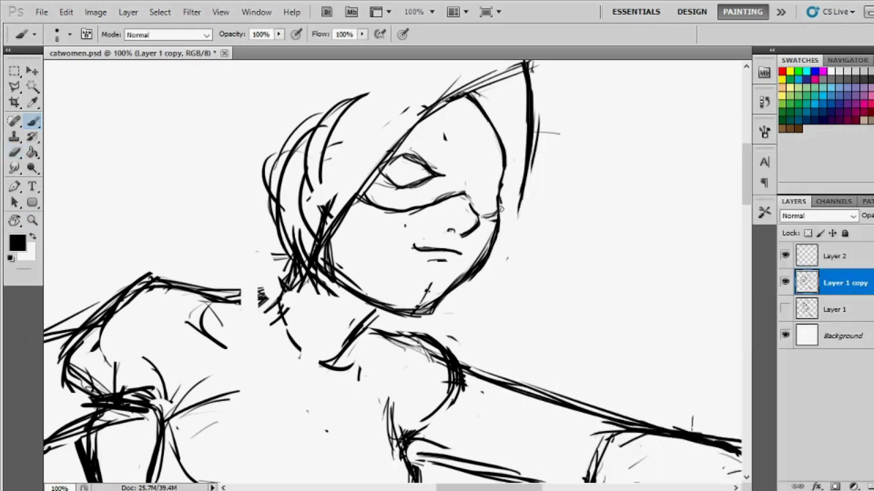
{"action": "key", "text": "e"}
{"action": "key", "text": "b"}
{"action": "mouse_move", "coordinate": [442, 164]}
{"action": "left_mouse_down"}
{"action": "mouse_move", "coordinate": [418, 179]}
{"action": "mouse_move", "coordinate": [440, 174]}
{"action": "mouse_move", "coordinate": [385, 174]}
{"action": "mouse_move", "coordinate": [437, 179]}
{"action": "left_mouse_up"}
{"action": "key", "text": "e"}
{"action": "key", "text": "b"}
{"action": "left_click_drag", "start_coordinate": [402, 146], "coordinate": [447, 174]}
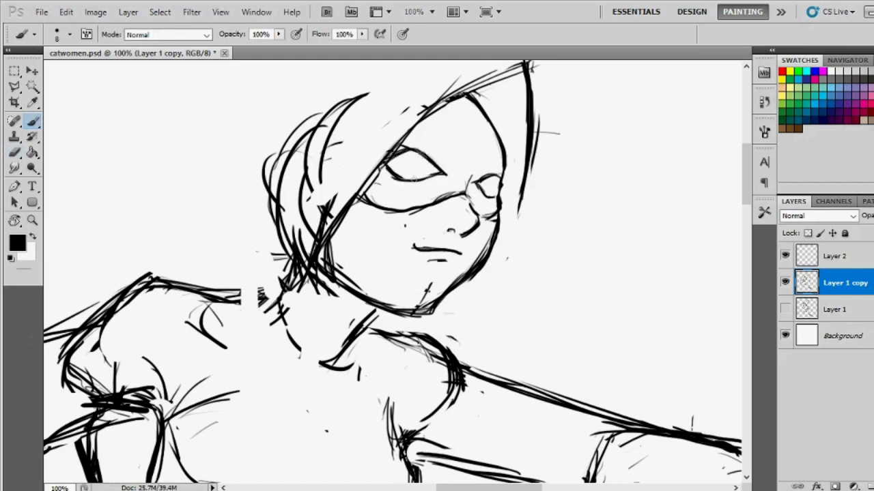
Erase the rough cheek, jaw and chin lines and redraw them as one smooth face contour.
{"action": "key", "text": "e"}
{"action": "left_click_drag", "start_coordinate": [498, 201], "coordinate": [491, 232]}
{"action": "key", "text": "b"}
{"action": "key", "text": "e"}
{"action": "key", "text": "b"}
{"action": "mouse_move", "coordinate": [493, 197]}
{"action": "left_mouse_down"}
{"action": "mouse_move", "coordinate": [498, 221]}
{"action": "mouse_move", "coordinate": [440, 304]}
{"action": "mouse_move", "coordinate": [415, 313]}
{"action": "left_mouse_up"}
{"action": "key", "text": "e"}
{"action": "left_click_drag", "start_coordinate": [430, 294], "coordinate": [409, 318]}
{"action": "key", "text": "b"}
{"action": "left_click_drag", "start_coordinate": [328, 262], "coordinate": [426, 311]}
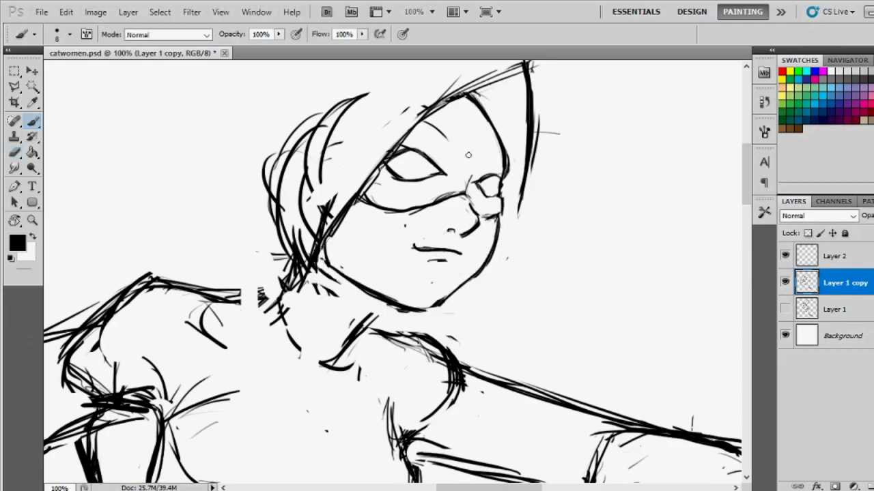
Draw the hood's outer outline over the top of the head to the peak and down its far side.
{"action": "left_click_drag", "start_coordinate": [362, 304], "coordinate": [385, 320]}
{"action": "left_click_drag", "start_coordinate": [495, 167], "coordinate": [525, 246]}
{"action": "key", "text": "ctrl+minus"}
{"action": "mouse_move", "coordinate": [553, 200]}
{"action": "left_mouse_down"}
{"action": "mouse_move", "coordinate": [427, 205]}
{"action": "mouse_move", "coordinate": [379, 301]}
{"action": "left_mouse_up"}
Erase the hair lines inside the hood and redraw the hood's back and its lower edge beneath the chin.
{"action": "key", "text": "e"}
{"action": "left_click_drag", "start_coordinate": [437, 228], "coordinate": [419, 273]}
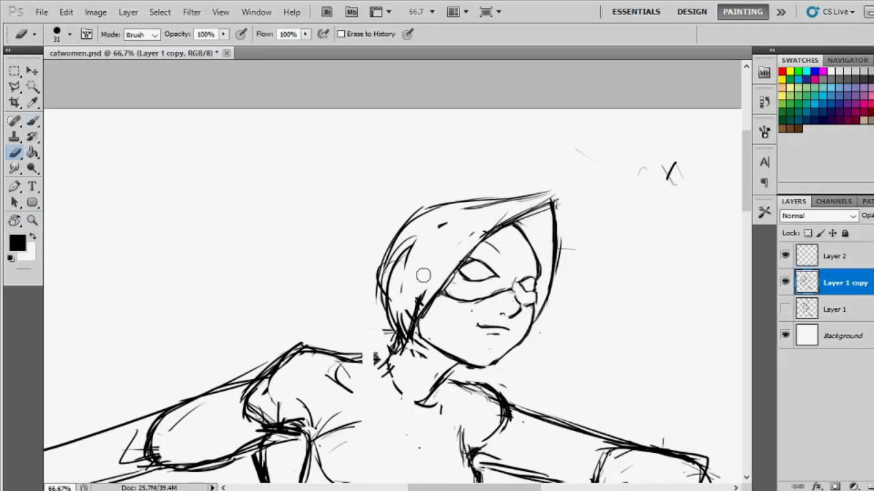
{"action": "left_click_drag", "start_coordinate": [409, 238], "coordinate": [431, 267]}
{"action": "key", "text": "b"}
{"action": "left_click_drag", "start_coordinate": [378, 242], "coordinate": [406, 351]}
{"action": "mouse_move", "coordinate": [386, 314]}
{"action": "left_mouse_down"}
{"action": "mouse_move", "coordinate": [403, 359]}
{"action": "mouse_move", "coordinate": [464, 375]}
{"action": "left_mouse_up"}
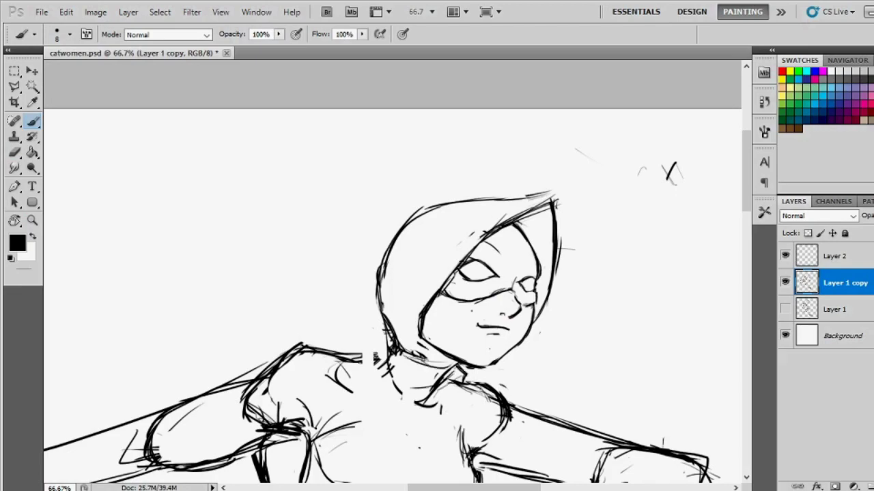
{"action": "left_click_drag", "start_coordinate": [440, 331], "coordinate": [416, 365]}
Erase the old neck lines and sketch curved folds of hood fabric across the upper chest.
{"action": "scroll", "coordinate": [392, 273], "scroll_direction": "down", "scroll_amount": 3}
{"action": "key", "text": "e"}
{"action": "left_click_drag", "start_coordinate": [396, 256], "coordinate": [402, 314]}
{"action": "key", "text": "b"}
{"action": "key", "text": "e"}
{"action": "left_click_drag", "start_coordinate": [457, 300], "coordinate": [419, 328]}
{"action": "key", "text": "b"}
{"action": "left_click_drag", "start_coordinate": [403, 252], "coordinate": [410, 287]}
{"action": "left_click_drag", "start_coordinate": [396, 300], "coordinate": [456, 292]}
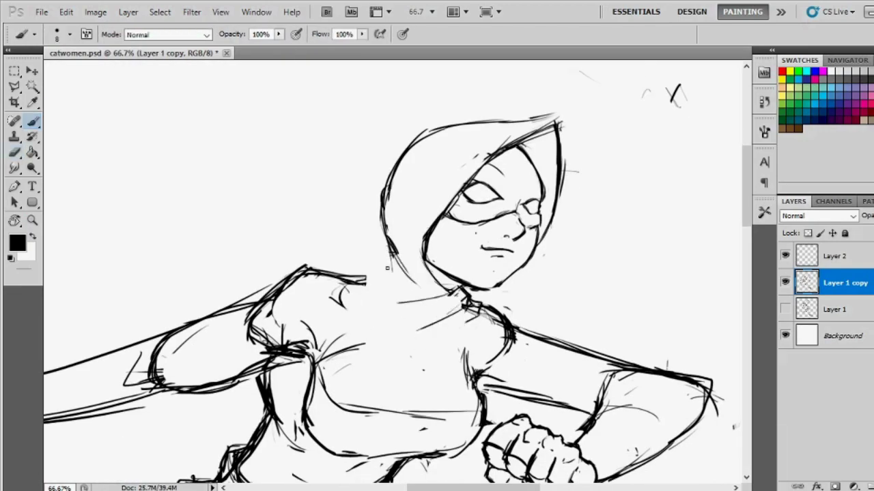
Extend the hood's fabric from the back of the head onto the shoulders, with a wide curved neckline.
{"action": "left_click_drag", "start_coordinate": [406, 239], "coordinate": [420, 273]}
{"action": "left_click_drag", "start_coordinate": [379, 229], "coordinate": [354, 297]}
{"action": "left_click_drag", "start_coordinate": [382, 246], "coordinate": [359, 311]}
{"action": "mouse_move", "coordinate": [478, 320]}
{"action": "left_mouse_down"}
{"action": "mouse_move", "coordinate": [423, 321]}
{"action": "mouse_move", "coordinate": [491, 321]}
{"action": "mouse_move", "coordinate": [471, 321]}
{"action": "left_mouse_up"}
{"action": "key", "text": "e"}
{"action": "mouse_move", "coordinate": [471, 246]}
{"action": "left_mouse_down"}
{"action": "mouse_move", "coordinate": [522, 280]}
{"action": "mouse_move", "coordinate": [526, 273]}
{"action": "left_mouse_up"}
{"action": "key", "text": "b"}
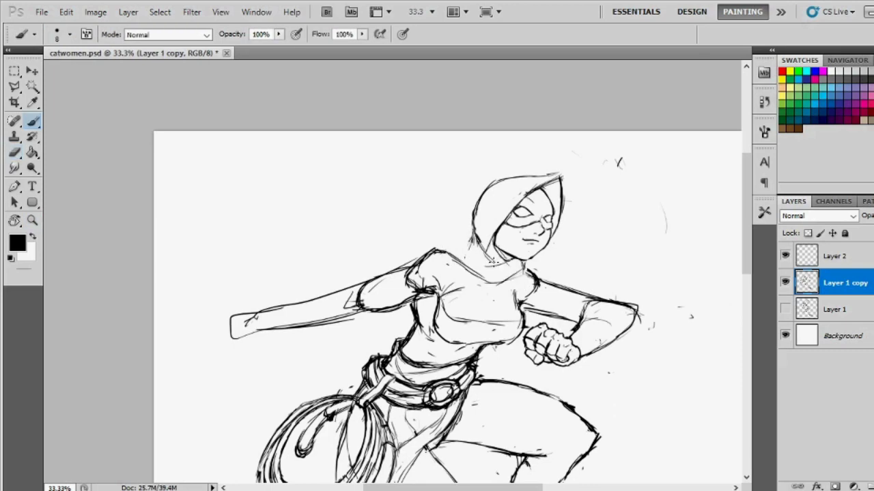
{"action": "key", "text": "e"}
{"action": "mouse_move", "coordinate": [471, 232]}
{"action": "left_mouse_down"}
{"action": "mouse_move", "coordinate": [505, 280]}
{"action": "mouse_move", "coordinate": [383, 258]}
{"action": "left_mouse_up"}
{"action": "key", "text": "b"}
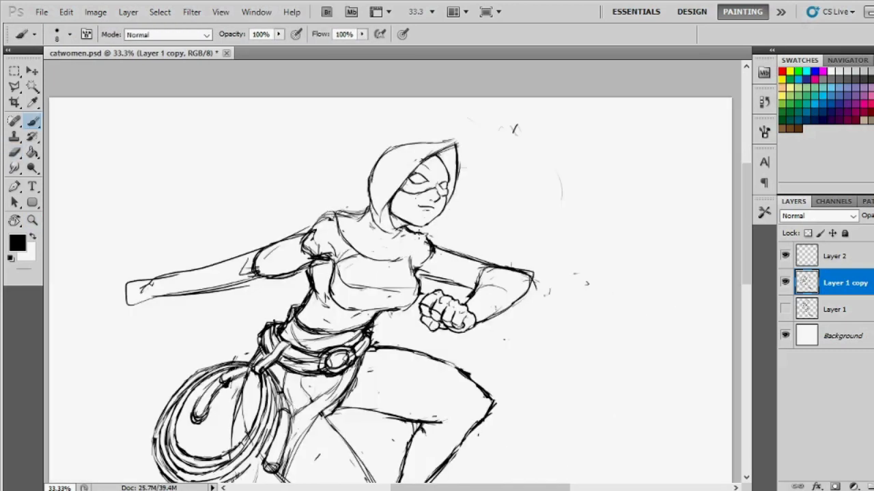
Sketch a clenched fist at the end of the outstretched arm.
{"action": "key", "text": "e"}
{"action": "key", "text": "b"}
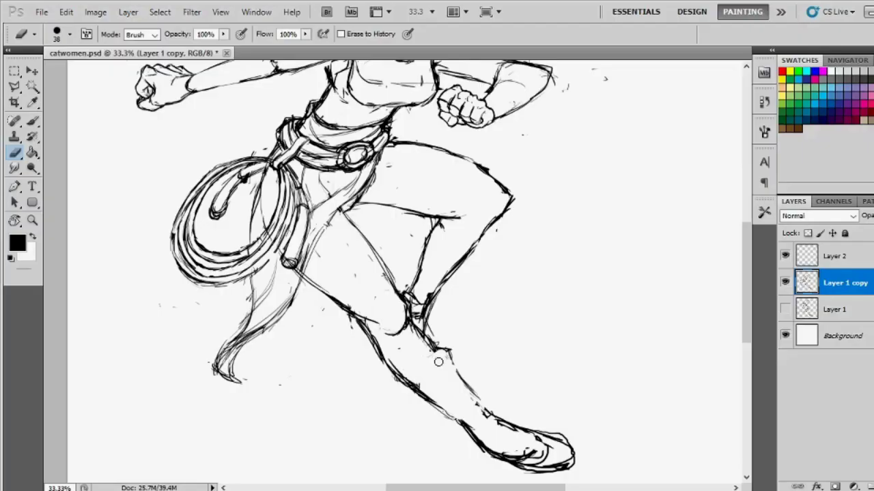
Erase the rough lower-leg lines of the extended leg and redraw the calf and shin contours down to the ankle.
{"action": "key", "text": "b"}
{"action": "key", "text": "e"}
{"action": "key", "text": "b"}
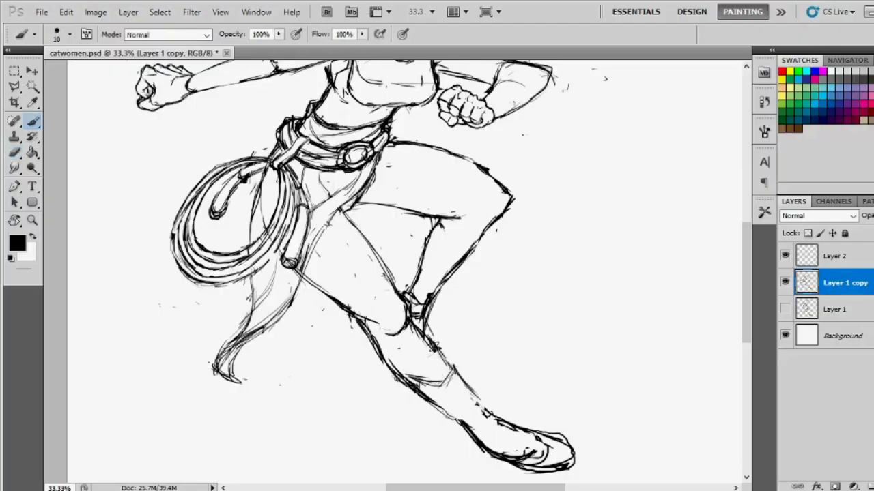
{"action": "left_click_drag", "start_coordinate": [437, 287], "coordinate": [416, 251]}
{"action": "key", "text": "e"}
{"action": "left_click_drag", "start_coordinate": [430, 341], "coordinate": [383, 368]}
{"action": "left_click_drag", "start_coordinate": [450, 301], "coordinate": [403, 354]}
{"action": "key", "text": "b"}
{"action": "left_click_drag", "start_coordinate": [362, 320], "coordinate": [416, 376]}
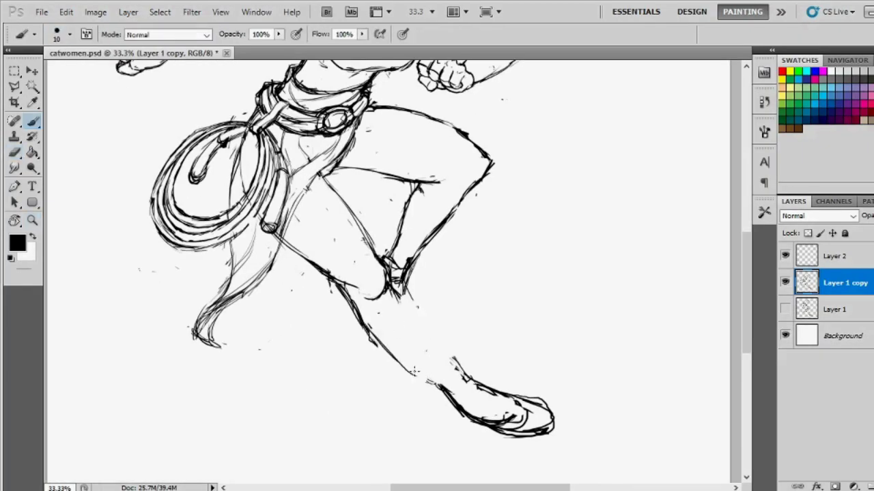
{"action": "left_click_drag", "start_coordinate": [403, 300], "coordinate": [471, 379]}
Draw a curved boot-top edge below the knee with scroll ornaments, and add a thick cuff around the ankle.
{"action": "key", "text": "e"}
{"action": "left_click_drag", "start_coordinate": [437, 324], "coordinate": [362, 385]}
{"action": "key", "text": "b"}
{"action": "mouse_move", "coordinate": [365, 327]}
{"action": "left_mouse_down"}
{"action": "mouse_move", "coordinate": [447, 386]}
{"action": "mouse_move", "coordinate": [470, 372]}
{"action": "left_mouse_up"}
{"action": "key", "text": "e"}
{"action": "right_click", "coordinate": [478, 164]}
{"action": "key", "text": "Escape"}
{"action": "key", "text": "b"}
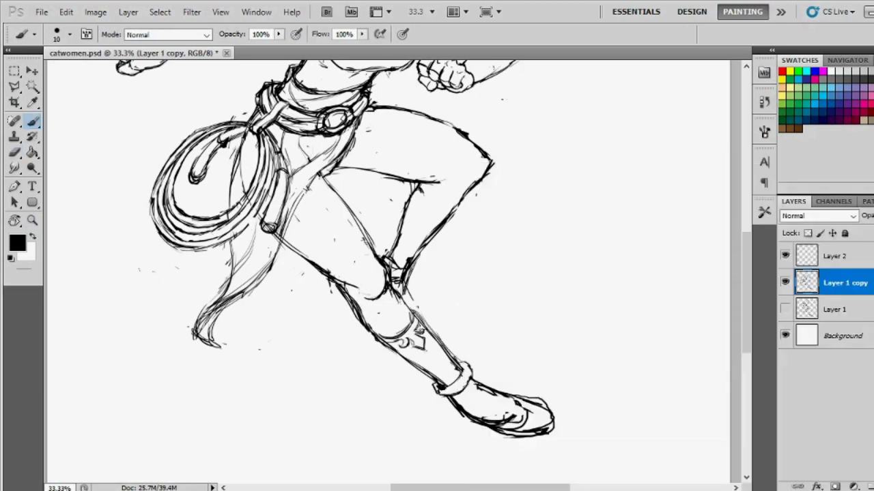
Erase the rough boot ornament and redraw it as curled scrolls meeting in a downward point on the shin.
{"action": "key", "text": "z"}
{"action": "mouse_move", "coordinate": [409, 307]}
{"action": "left_mouse_down"}
{"action": "mouse_move", "coordinate": [451, 307]}
{"action": "mouse_move", "coordinate": [382, 293]}
{"action": "left_mouse_up"}
{"action": "key", "text": "r"}
{"action": "key", "text": "b"}
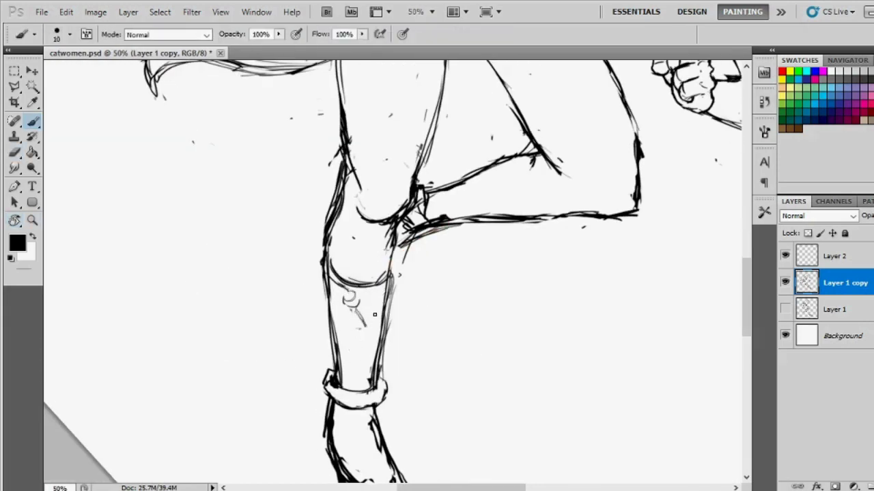
{"action": "key", "text": "e"}
{"action": "left_click_drag", "start_coordinate": [386, 287], "coordinate": [368, 328]}
{"action": "key", "text": "b"}
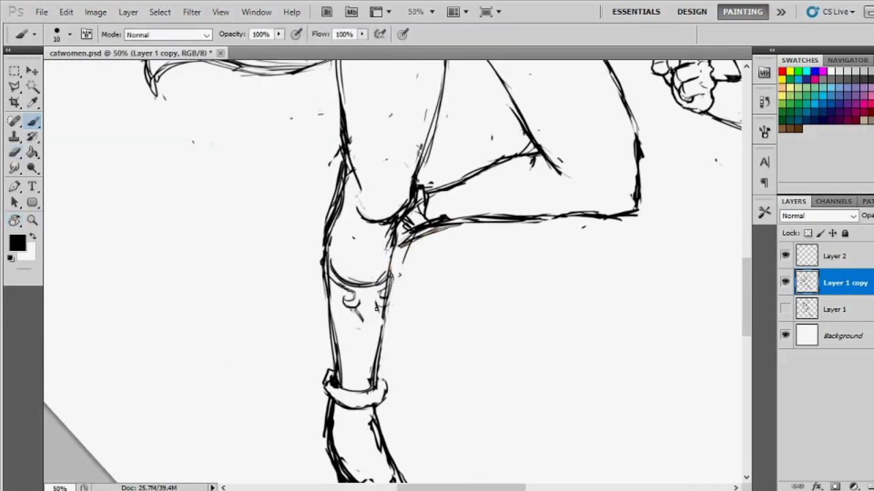
{"action": "key", "text": "z"}
{"action": "left_click_drag", "start_coordinate": [430, 349], "coordinate": [418, 349]}
{"action": "key", "text": "b"}
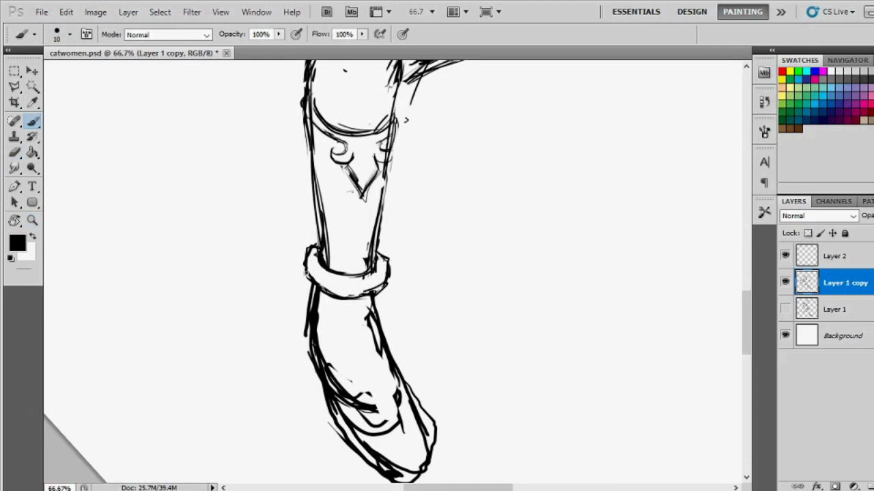
{"action": "key", "text": "e"}
Rotate the canvas and redraw the shoe's upper with a cleaner outline and a seam across the toes.
{"action": "key", "text": "r"}
{"action": "left_click_drag", "start_coordinate": [357, 376], "coordinate": [283, 400]}
{"action": "key", "text": "b"}
{"action": "left_click_drag", "start_coordinate": [434, 387], "coordinate": [470, 364]}
{"action": "left_click_drag", "start_coordinate": [374, 372], "coordinate": [471, 363]}
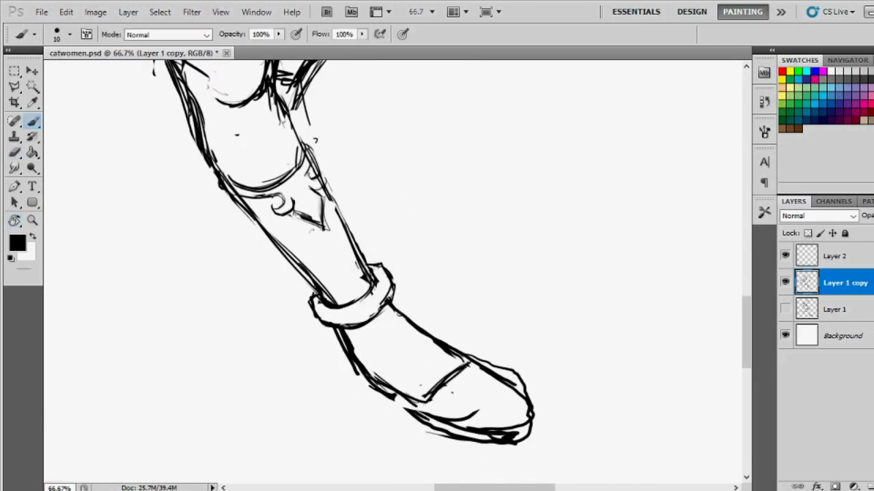
Draw an inner border line along the shoe's upper and double the seam across the toes into a strap.
{"action": "left_click_drag", "start_coordinate": [414, 341], "coordinate": [478, 356]}
{"action": "left_click_drag", "start_coordinate": [430, 382], "coordinate": [471, 355]}
{"action": "left_click_drag", "start_coordinate": [356, 356], "coordinate": [421, 384]}
Erase the rough shin lines of the extended leg and redraw both contours from the boot top to the ankle cuff.
{"action": "key", "text": "e"}
{"action": "mouse_move", "coordinate": [312, 295]}
{"action": "left_mouse_down"}
{"action": "mouse_move", "coordinate": [219, 179]}
{"action": "mouse_move", "coordinate": [315, 300]}
{"action": "left_mouse_up"}
{"action": "key", "text": "b"}
{"action": "left_click_drag", "start_coordinate": [247, 200], "coordinate": [310, 269]}
{"action": "left_click_drag", "start_coordinate": [276, 232], "coordinate": [340, 304]}
{"action": "left_click_drag", "start_coordinate": [335, 208], "coordinate": [369, 269]}
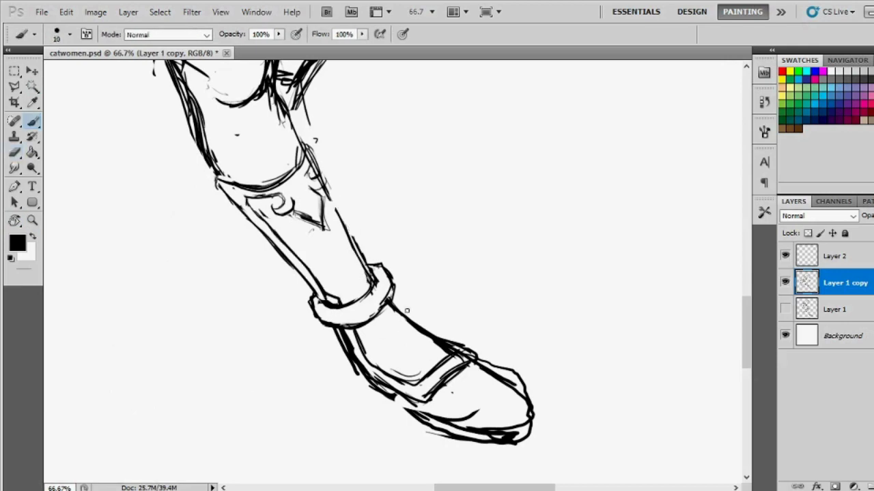
Erase part of the shoe's inner border and add a pointed curl ornament beside the toe strap.
{"action": "key", "text": "e"}
{"action": "left_click_drag", "start_coordinate": [378, 379], "coordinate": [404, 372]}
{"action": "key", "text": "b"}
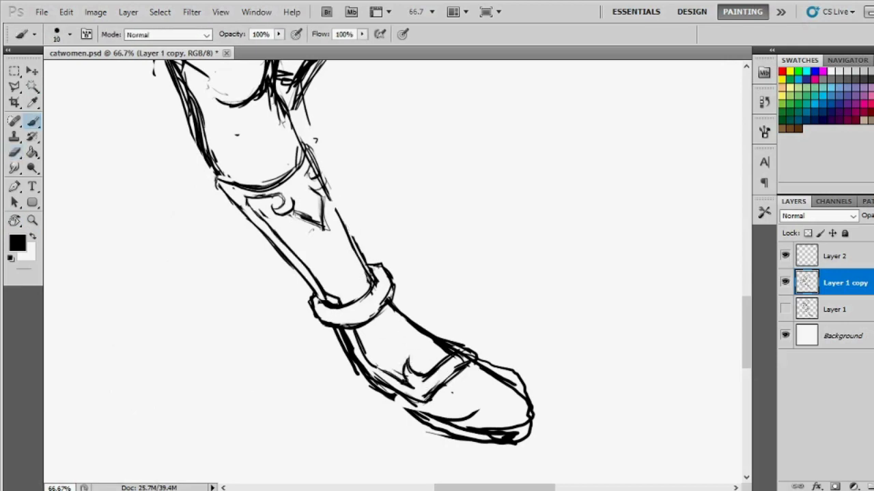
Erase the rough sole and toe lines of the front shoe and redraw them as one cleaner contour.
{"action": "key", "text": "e"}
{"action": "left_click_drag", "start_coordinate": [410, 413], "coordinate": [508, 443]}
{"action": "key", "text": "b"}
{"action": "left_click_drag", "start_coordinate": [327, 328], "coordinate": [386, 406]}
{"action": "left_click_drag", "start_coordinate": [361, 392], "coordinate": [478, 444]}
{"action": "key", "text": "ctrl+minus"}
{"action": "key", "text": "e"}
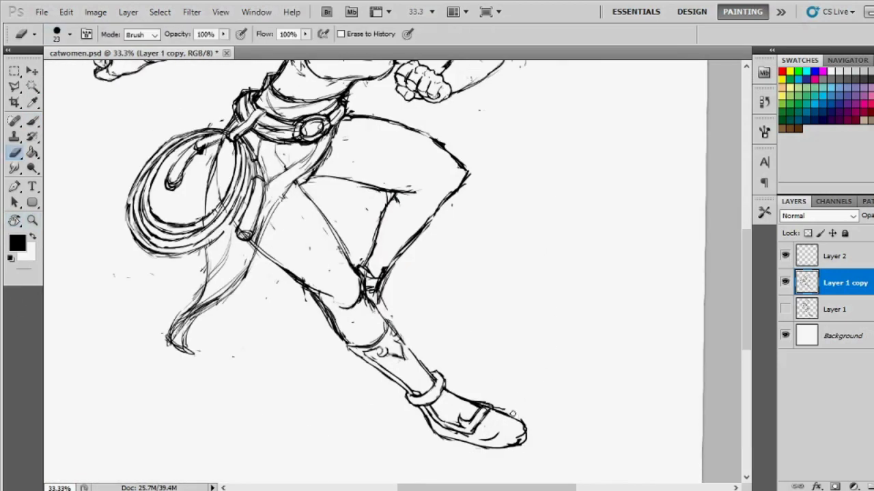
{"action": "key", "text": "b"}
{"action": "mouse_move", "coordinate": [513, 414]}
{"action": "left_mouse_down"}
{"action": "mouse_move", "coordinate": [437, 436]}
{"action": "mouse_move", "coordinate": [514, 408]}
{"action": "mouse_move", "coordinate": [489, 447]}
{"action": "left_mouse_up"}
{"action": "key", "text": "e"}
{"action": "key", "text": "b"}
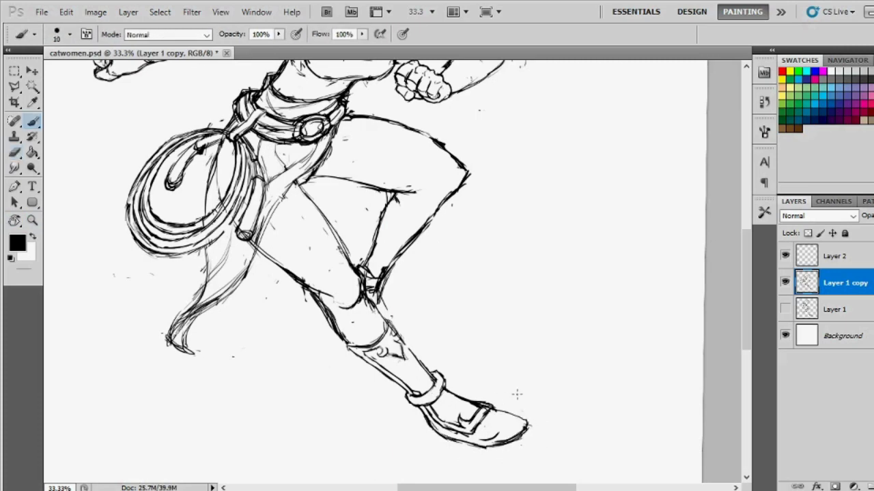
Draw a curved toe cap line across the tip of the front shoe.
{"action": "key", "text": "e"}
{"action": "key", "text": "b"}
{"action": "key", "text": "e"}
{"action": "key", "text": "b"}
{"action": "key", "text": "z"}
{"action": "left_click", "coordinate": [453, 344], "text": "alt"}
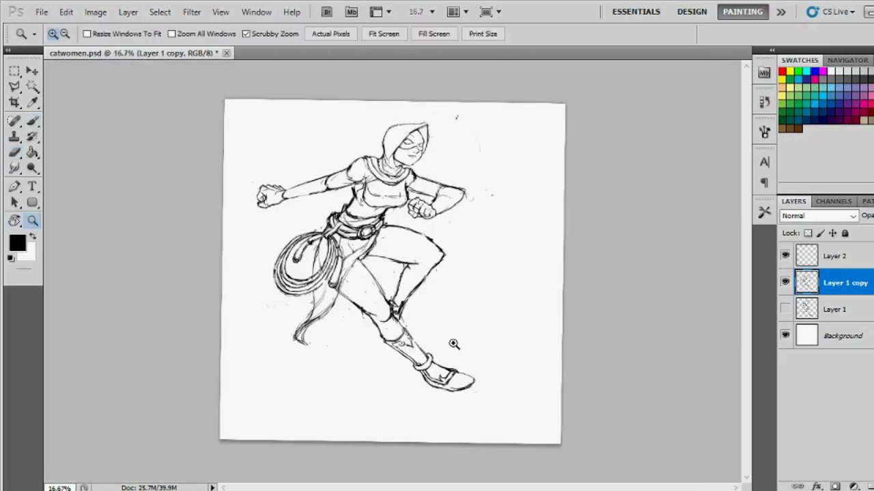
{"action": "left_click_drag", "start_coordinate": [453, 344], "coordinate": [523, 409]}
{"action": "key", "text": "b"}
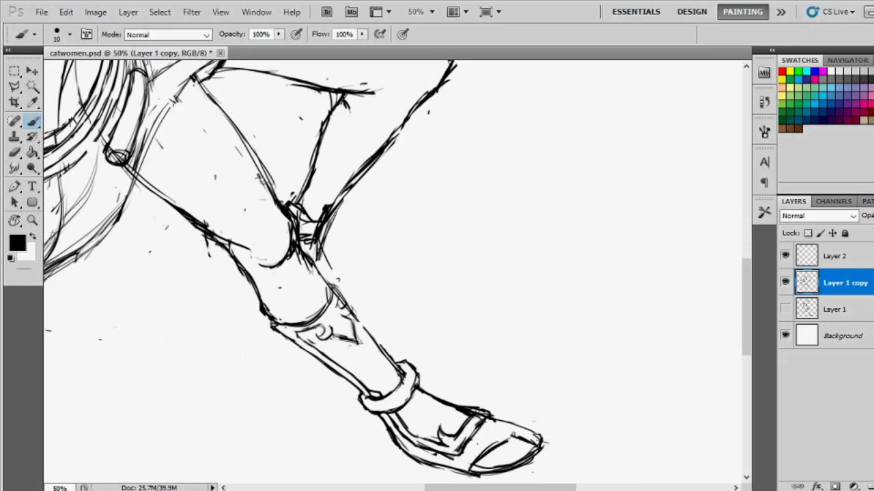
Draw the bent leg's boot with a curved top edge below the knee, an inner shin line and a scroll ornament.
{"action": "key", "text": "z"}
{"action": "left_click", "coordinate": [523, 437], "text": "alt"}
{"action": "key", "text": "b"}
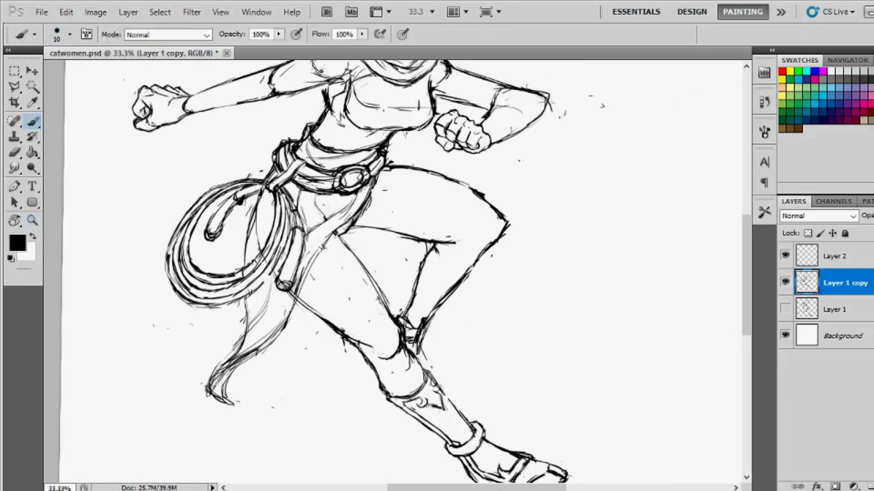
{"action": "mouse_move", "coordinate": [434, 254]}
{"action": "left_mouse_down"}
{"action": "mouse_move", "coordinate": [477, 262]}
{"action": "mouse_move", "coordinate": [405, 326]}
{"action": "mouse_move", "coordinate": [403, 340]}
{"action": "mouse_move", "coordinate": [425, 333]}
{"action": "left_mouse_up"}
{"action": "key", "text": "e"}
{"action": "key", "text": "b"}
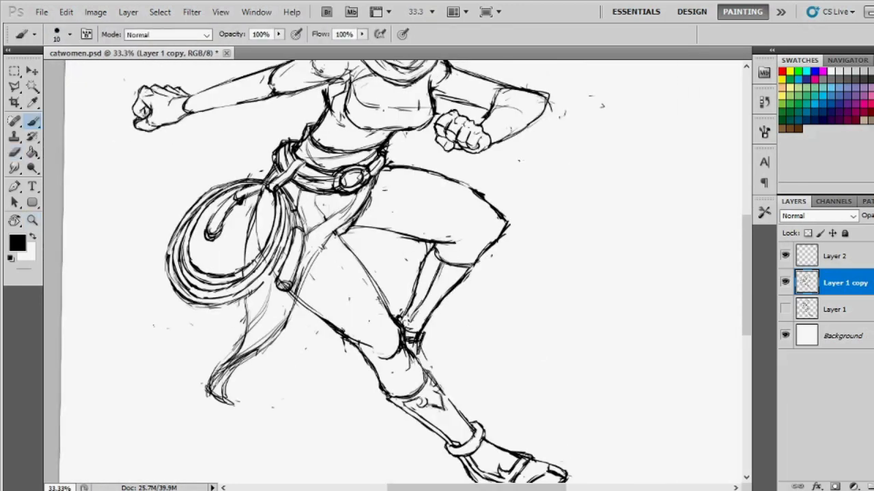
{"action": "left_click_drag", "start_coordinate": [443, 279], "coordinate": [457, 271]}
{"action": "left_click_drag", "start_coordinate": [446, 270], "coordinate": [412, 323]}
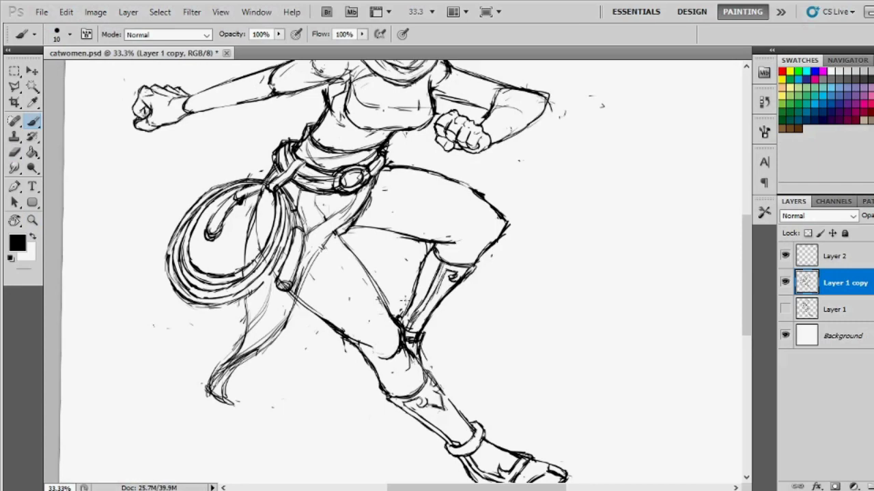
Draw the tip of the bent leg's foot emerging behind the extended calf.
{"action": "left_click", "coordinate": [404, 300], "text": "alt"}
{"action": "left_click", "coordinate": [404, 300], "text": "alt"}
{"action": "left_click", "coordinate": [396, 382], "text": "ctrl"}
{"action": "key", "text": "e"}
{"action": "key", "text": "b"}
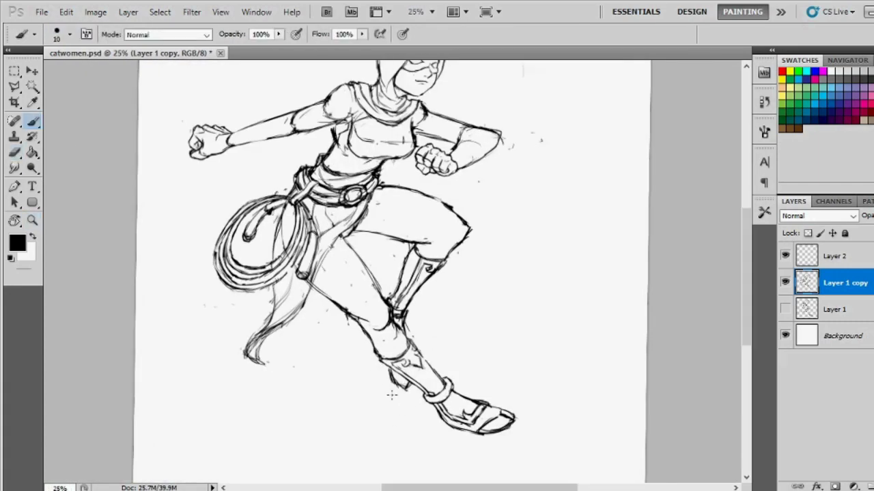
Erase rough lines around the bent leg's ankle, redraw the ankle cuff and tidy the foot behind the calf.
{"action": "left_click", "coordinate": [392, 395], "text": "alt"}
{"action": "left_click", "coordinate": [439, 230], "text": "ctrl"}
{"action": "key", "text": "e"}
{"action": "key", "text": "b"}
{"action": "mouse_move", "coordinate": [327, 328]}
{"action": "left_mouse_down"}
{"action": "mouse_move", "coordinate": [358, 336]}
{"action": "mouse_move", "coordinate": [296, 378]}
{"action": "left_mouse_up"}
{"action": "key", "text": "e"}
{"action": "key", "text": "b"}
{"action": "left_click_drag", "start_coordinate": [205, 136], "coordinate": [286, 263]}
{"action": "key", "text": "ctrl+minus"}
{"action": "scroll", "coordinate": [367, 340], "scroll_direction": "down", "scroll_amount": 3}
{"action": "key", "text": "e"}
{"action": "left_click_drag", "start_coordinate": [386, 346], "coordinate": [368, 367]}
{"action": "key", "text": "b"}
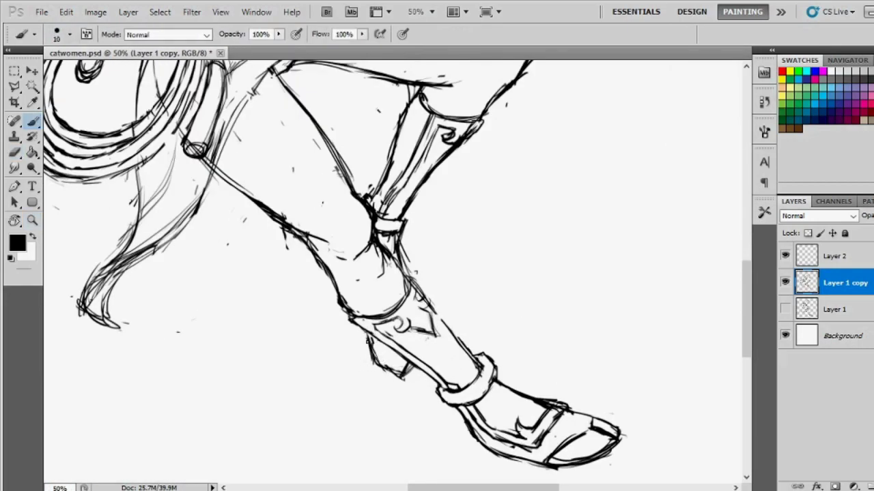
Erase the sketchy lines of the hanging cloth's tail and redraw its lower tip with cleaner curves.
{"action": "left_click_drag", "start_coordinate": [273, 273], "coordinate": [478, 376]}
{"action": "key", "text": "e"}
{"action": "left_click_drag", "start_coordinate": [320, 355], "coordinate": [300, 410]}
{"action": "key", "text": "b"}
{"action": "left_click_drag", "start_coordinate": [382, 314], "coordinate": [307, 409]}
{"action": "key", "text": "e"}
{"action": "left_click_drag", "start_coordinate": [303, 379], "coordinate": [300, 427]}
{"action": "key", "text": "b"}
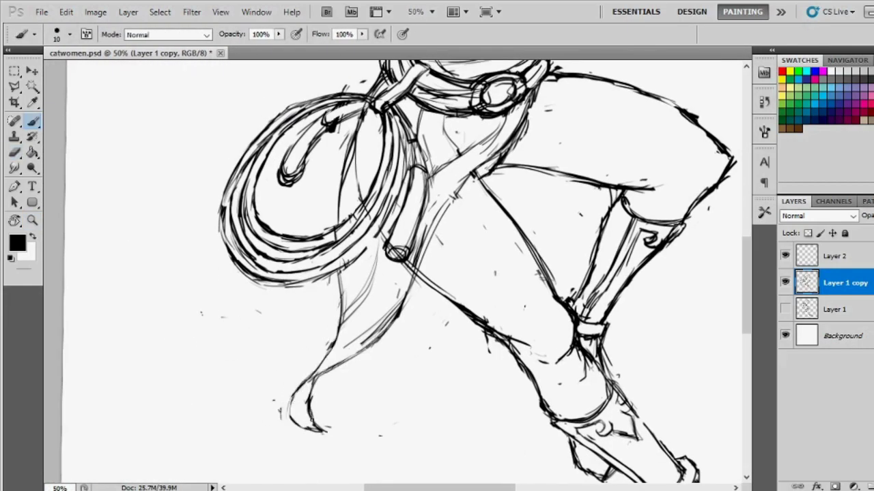
Clean up the cloth line crossing the whip's lower coils and redraw the coils' inner edge.
{"action": "scroll", "coordinate": [440, 281], "scroll_direction": "up", "scroll_amount": 2}
{"action": "key", "text": "e"}
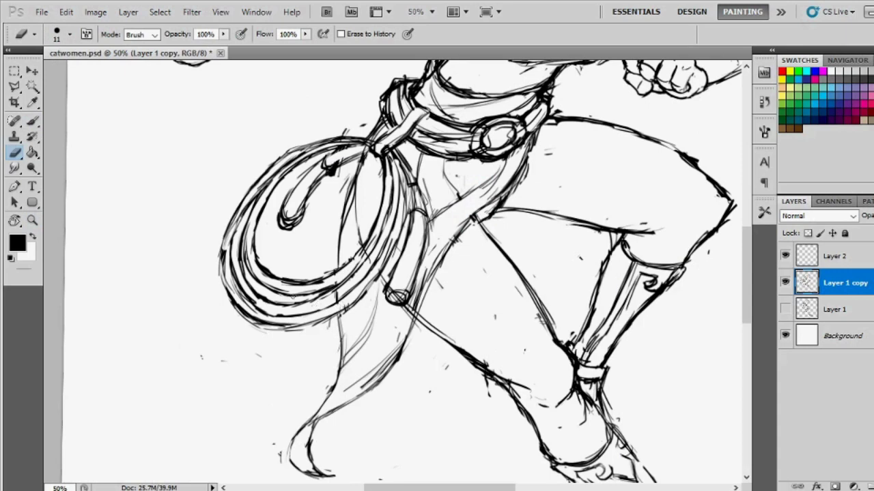
{"action": "key", "text": "b"}
{"action": "left_click_drag", "start_coordinate": [359, 266], "coordinate": [334, 280]}
{"action": "left_click_drag", "start_coordinate": [334, 280], "coordinate": [285, 292]}
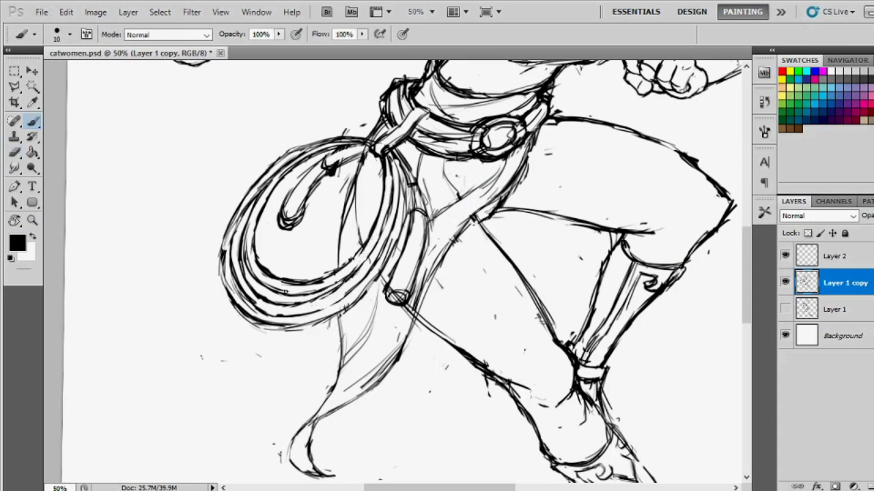
Erase the rough upper arc of the coiled whip and redraw its strands toward the belt loop.
{"action": "key", "text": "e"}
{"action": "mouse_move", "coordinate": [273, 181]}
{"action": "left_mouse_down"}
{"action": "mouse_move", "coordinate": [302, 204]}
{"action": "mouse_move", "coordinate": [287, 164]}
{"action": "left_mouse_up"}
{"action": "key", "text": "b"}
{"action": "key", "text": "e"}
{"action": "key", "text": "b"}
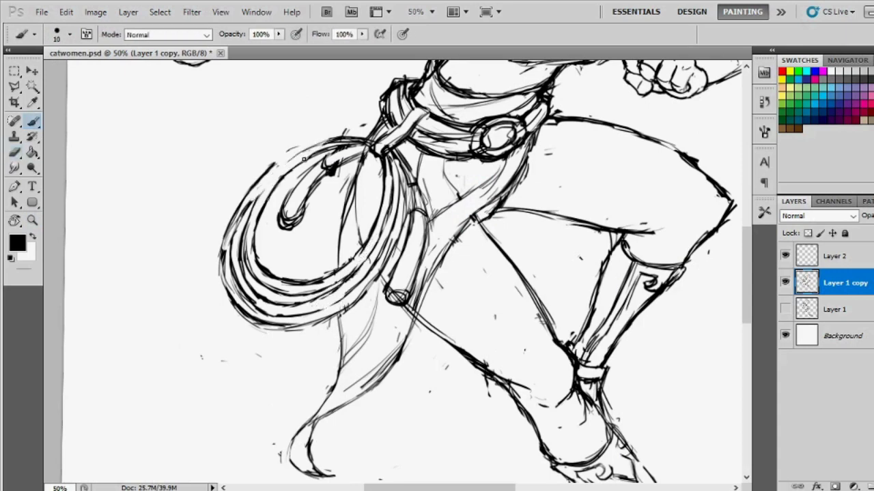
{"action": "left_click_drag", "start_coordinate": [259, 195], "coordinate": [324, 144]}
{"action": "key", "text": "e"}
{"action": "key", "text": "b"}
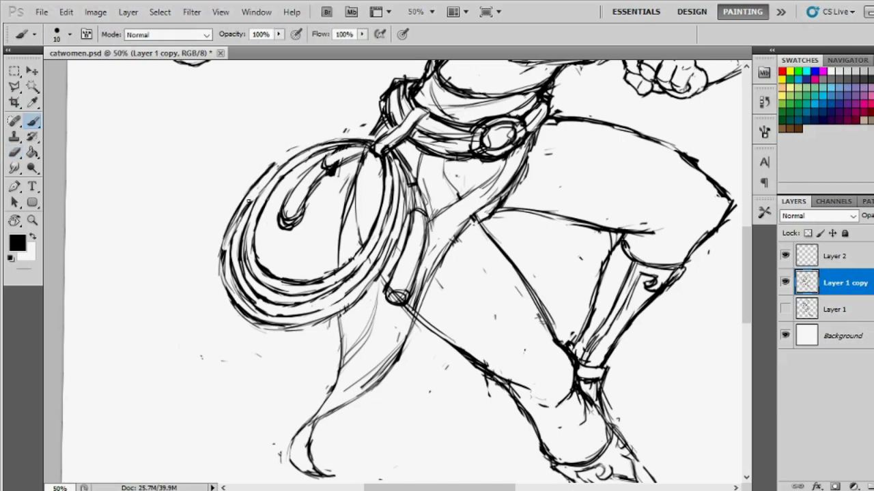
Erase and redraw the whip's outer side contour, and tidy the strands along the bottom of the coil.
{"action": "left_click_drag", "start_coordinate": [253, 194], "coordinate": [273, 168]}
{"action": "key", "text": "e"}
{"action": "left_click_drag", "start_coordinate": [236, 225], "coordinate": [284, 161]}
{"action": "key", "text": "b"}
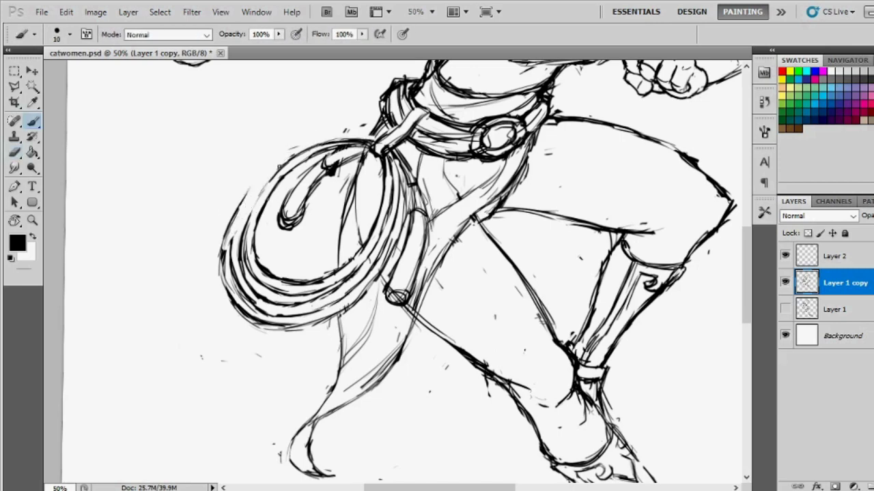
{"action": "left_click_drag", "start_coordinate": [246, 201], "coordinate": [287, 160]}
{"action": "mouse_move", "coordinate": [232, 232]}
{"action": "left_mouse_down"}
{"action": "mouse_move", "coordinate": [230, 260]}
{"action": "mouse_move", "coordinate": [341, 304]}
{"action": "left_mouse_up"}
{"action": "key", "text": "e"}
{"action": "left_click_drag", "start_coordinate": [235, 269], "coordinate": [291, 331]}
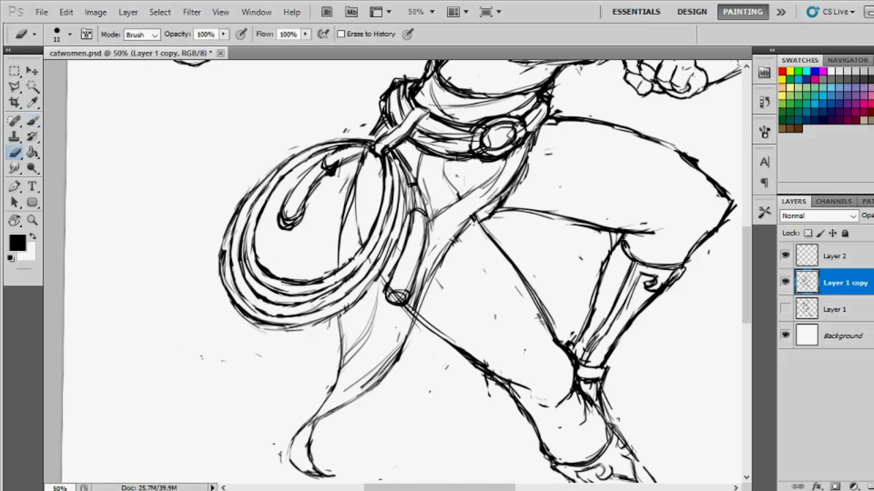
{"action": "left_click_drag", "start_coordinate": [307, 301], "coordinate": [326, 311]}
{"action": "key", "text": "b"}
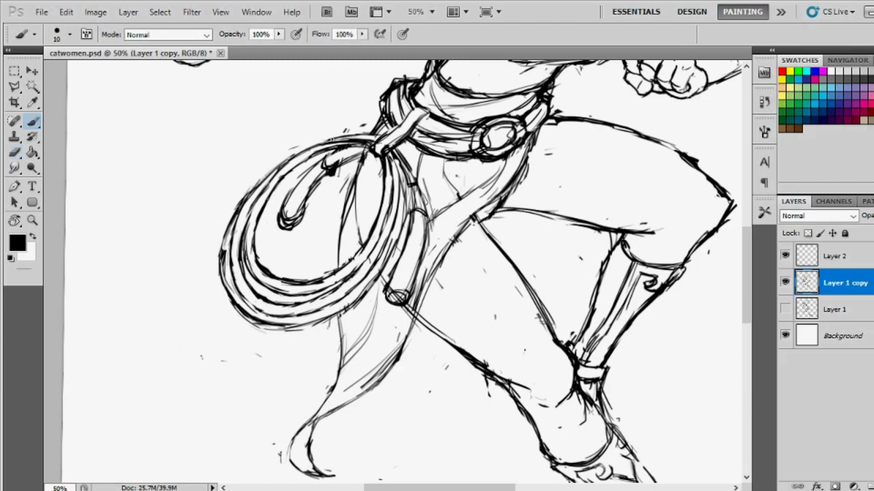
Erase the short rope end inside the whip coil and redraw it as a longer hanging loop.
{"action": "key", "text": "e"}
{"action": "left_click_drag", "start_coordinate": [320, 182], "coordinate": [288, 229]}
{"action": "key", "text": "b"}
{"action": "left_click_drag", "start_coordinate": [365, 150], "coordinate": [293, 232]}
{"action": "left_click_drag", "start_coordinate": [314, 191], "coordinate": [267, 235]}
{"action": "key", "text": "e"}
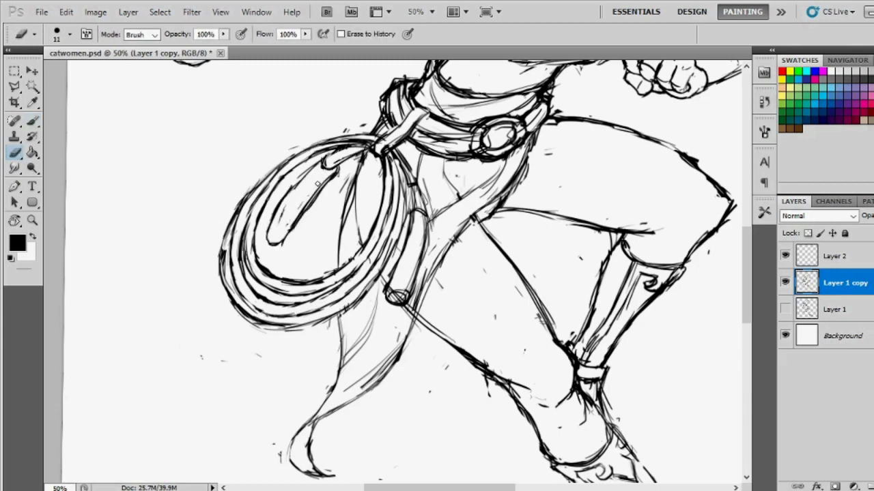
{"action": "key", "text": "b"}
{"action": "left_click_drag", "start_coordinate": [317, 160], "coordinate": [266, 246]}
Refine the hanging loop's edges inside the whip coil and erase stray lines by the whip handle.
{"action": "key", "text": "z"}
{"action": "left_click", "coordinate": [288, 232], "text": "alt"}
{"action": "left_click", "coordinate": [362, 204]}
{"action": "key", "text": "e"}
{"action": "left_click_drag", "start_coordinate": [368, 119], "coordinate": [287, 218]}
{"action": "key", "text": "b"}
{"action": "left_click_drag", "start_coordinate": [365, 102], "coordinate": [290, 205]}
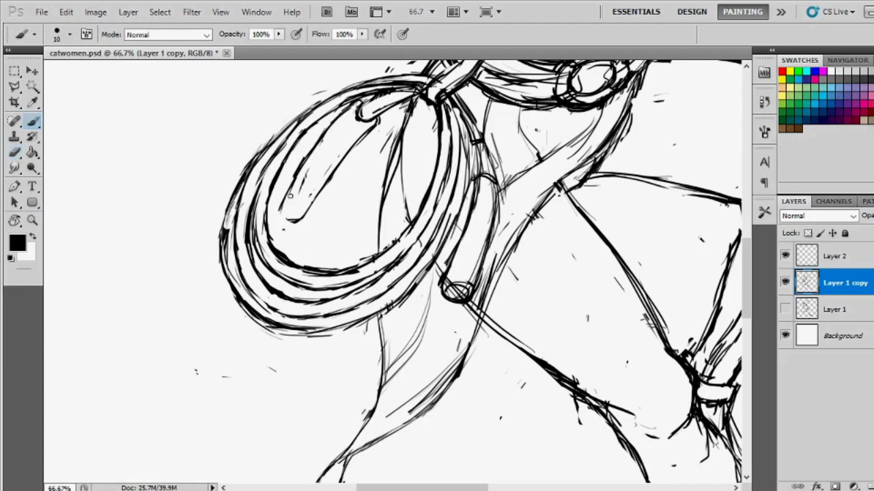
{"action": "key", "text": "e"}
{"action": "left_click_drag", "start_coordinate": [488, 254], "coordinate": [481, 294]}
Draw a glove cuff around the wrist of the extended arm and clean up the forearm lines beside it.
{"action": "key", "text": "z"}
{"action": "left_click", "coordinate": [350, 335], "text": "alt"}
{"action": "left_click", "coordinate": [395, 338]}
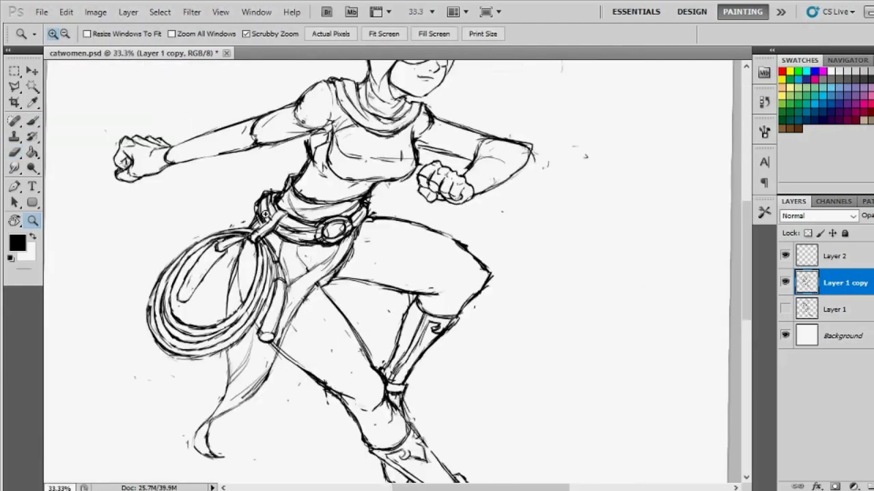
{"action": "left_click", "coordinate": [395, 339]}
{"action": "key", "text": "e"}
{"action": "key", "text": "b"}
{"action": "left_click_drag", "start_coordinate": [306, 193], "coordinate": [231, 232]}
{"action": "left_click_drag", "start_coordinate": [318, 238], "coordinate": [201, 264]}
{"action": "left_click_drag", "start_coordinate": [304, 189], "coordinate": [174, 254]}
{"action": "key", "text": "z"}
{"action": "left_click", "coordinate": [285, 274], "text": "alt"}
{"action": "left_click", "coordinate": [285, 275]}
{"action": "key", "text": "e"}
{"action": "key", "text": "b"}
{"action": "key", "text": "e"}
{"action": "key", "text": "b"}
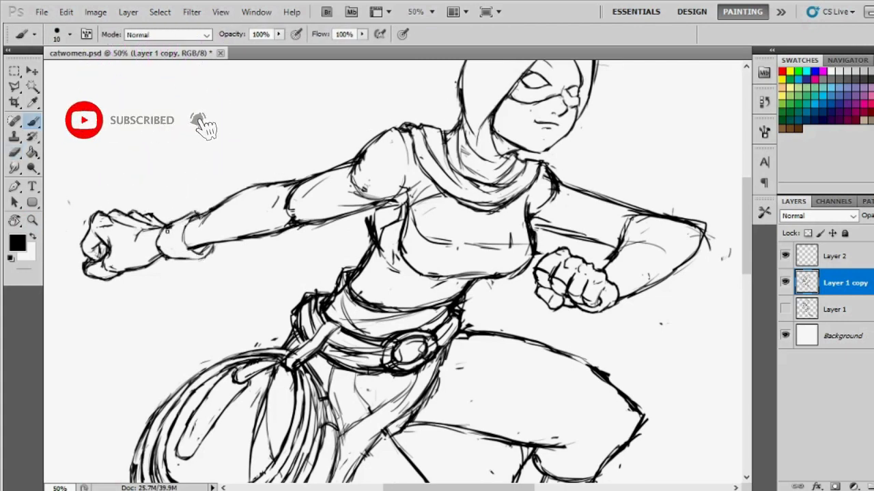
Erase the rough underside of the bent arm's upper arm and redraw it with a firmer contour.
{"action": "key", "text": "e"}
{"action": "left_click_drag", "start_coordinate": [542, 222], "coordinate": [594, 239]}
{"action": "key", "text": "b"}
{"action": "left_click_drag", "start_coordinate": [531, 208], "coordinate": [615, 242]}
{"action": "key", "text": "e"}
{"action": "key", "text": "b"}
{"action": "key", "text": "r"}
{"action": "key", "text": "e"}
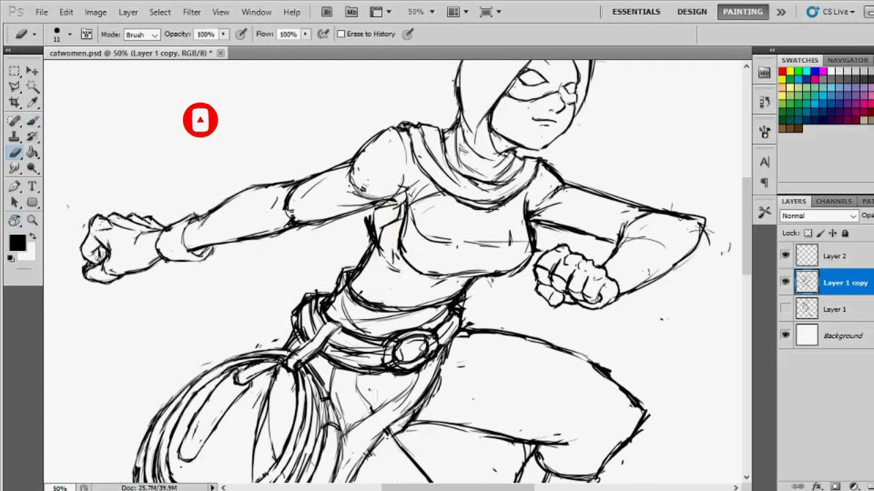
Redraw the bent arm's elbow and forearm edge, and add a rounded glove cuff behind the fist.
{"action": "key", "text": "b"}
{"action": "key", "text": "e"}
{"action": "key", "text": "b"}
{"action": "mouse_move", "coordinate": [617, 269]}
{"action": "left_mouse_down"}
{"action": "mouse_move", "coordinate": [640, 292]}
{"action": "mouse_move", "coordinate": [642, 307]}
{"action": "mouse_move", "coordinate": [635, 302]}
{"action": "left_mouse_up"}
{"action": "key", "text": "e"}
{"action": "key", "text": "b"}
{"action": "key", "text": "e"}
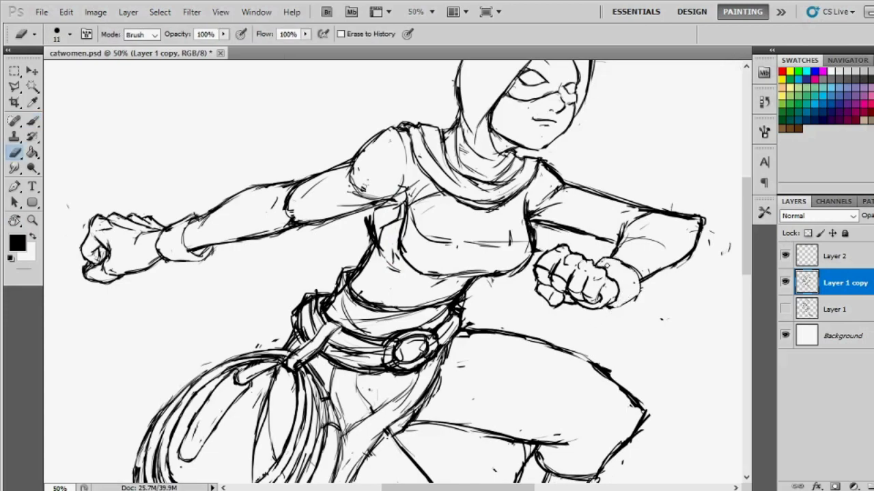
{"action": "key", "text": "b"}
{"action": "mouse_move", "coordinate": [610, 262]}
{"action": "left_mouse_down"}
{"action": "mouse_move", "coordinate": [641, 279]}
{"action": "mouse_move", "coordinate": [663, 239]}
{"action": "mouse_move", "coordinate": [602, 249]}
{"action": "left_mouse_up"}
{"action": "key", "text": "e"}
{"action": "key", "text": "b"}
{"action": "key", "text": "ctrl+minus"}
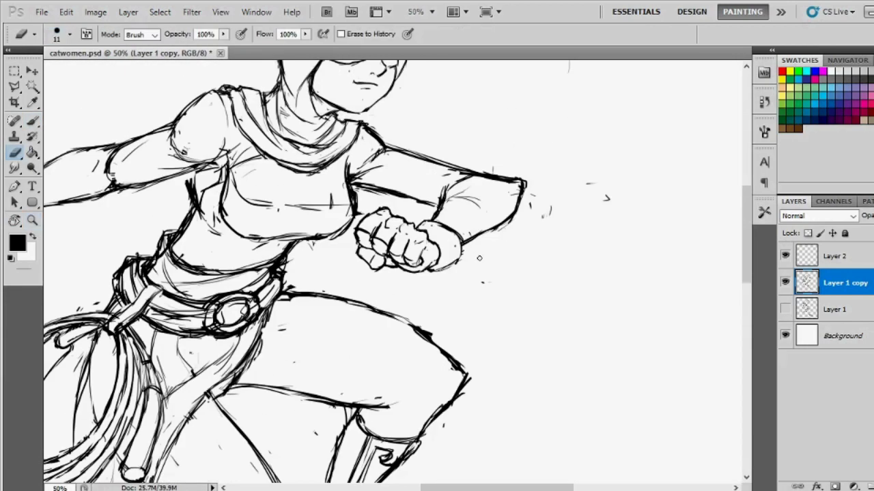
Draw curved costume seams over the chest and a center line down the torso, erasing the rough chest marks.
{"action": "key", "text": "z"}
{"action": "key", "text": "ctrl+minus"}
{"action": "scroll", "coordinate": [522, 309], "scroll_direction": "down", "scroll_amount": 2}
{"action": "key", "text": "ctrl+plus"}
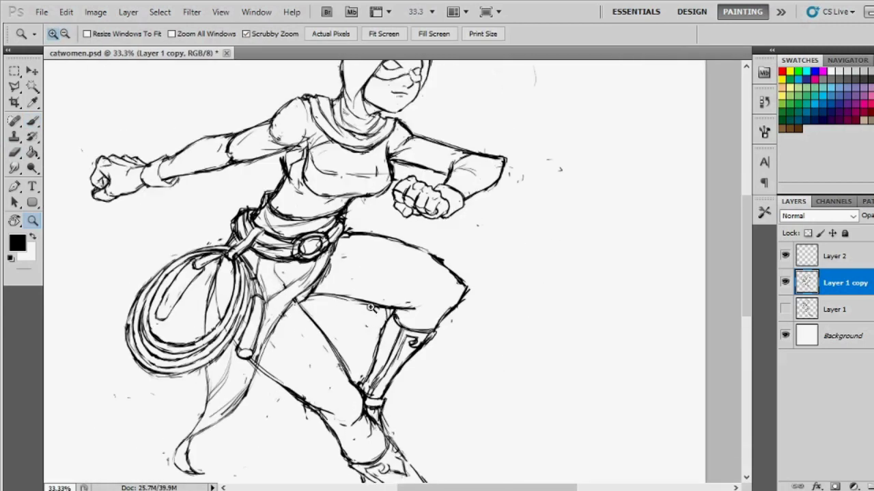
{"action": "key", "text": "b"}
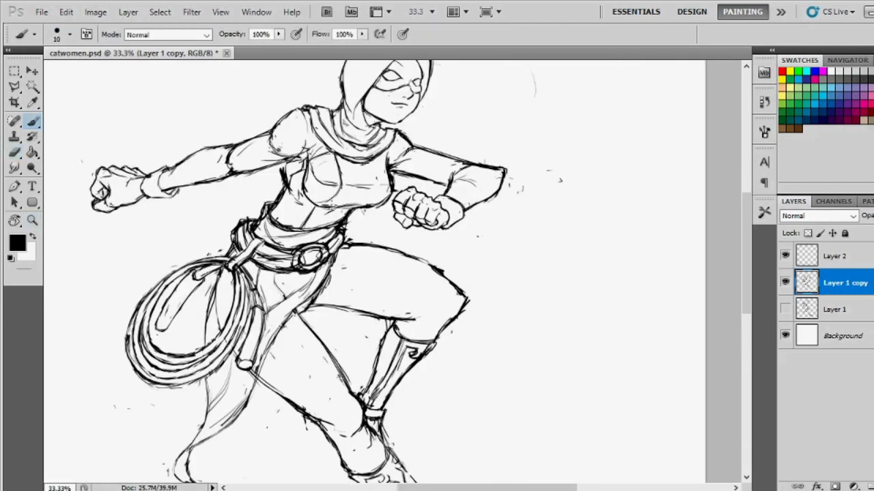
{"action": "key", "text": "e"}
{"action": "mouse_move", "coordinate": [386, 171]}
{"action": "left_mouse_down"}
{"action": "mouse_move", "coordinate": [390, 188]}
{"action": "mouse_move", "coordinate": [375, 179]}
{"action": "left_mouse_up"}
{"action": "key", "text": "b"}
{"action": "key", "text": "e"}
{"action": "key", "text": "b"}
{"action": "left_click_drag", "start_coordinate": [320, 170], "coordinate": [337, 204]}
{"action": "key", "text": "e"}
{"action": "left_click_drag", "start_coordinate": [375, 160], "coordinate": [376, 205]}
{"action": "key", "text": "b"}
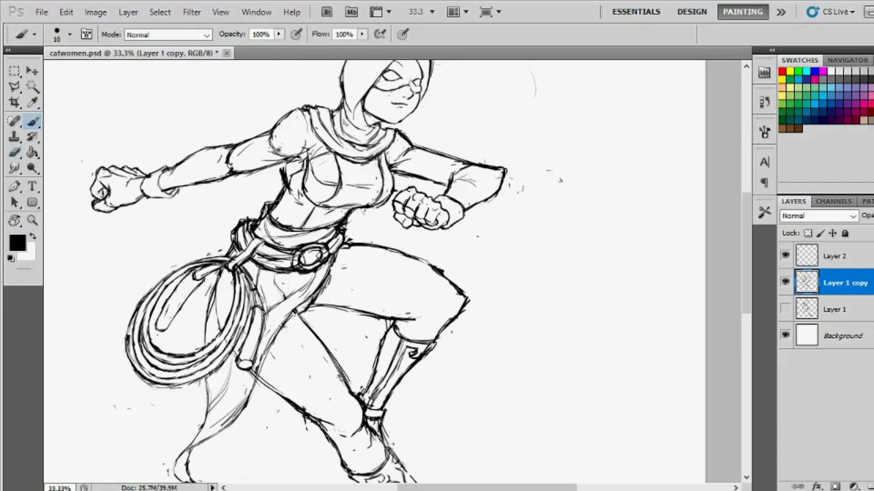
Erase the rough waistline and midriff marks above the belt and redraw the side contour of the waist.
{"action": "key", "text": "e"}
{"action": "mouse_move", "coordinate": [335, 225]}
{"action": "left_mouse_down"}
{"action": "mouse_move", "coordinate": [267, 215]}
{"action": "mouse_move", "coordinate": [280, 239]}
{"action": "left_mouse_up"}
{"action": "key", "text": "b"}
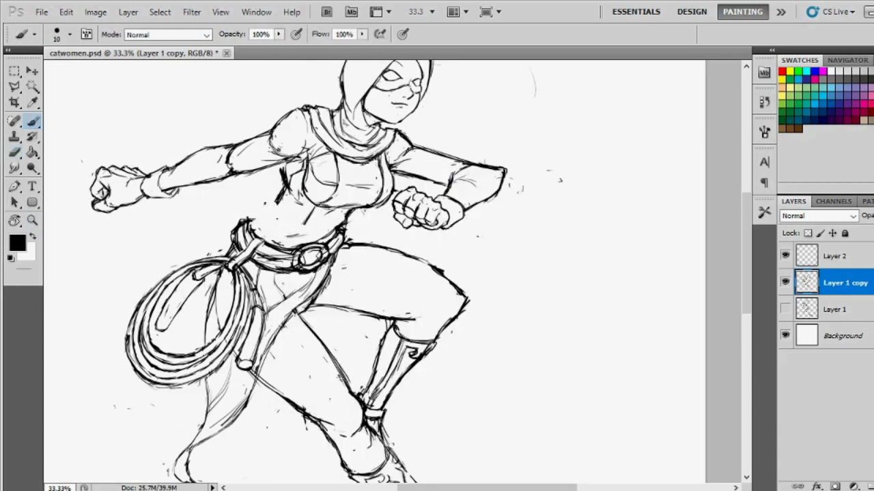
{"action": "left_click_drag", "start_coordinate": [259, 197], "coordinate": [254, 225]}
{"action": "key", "text": "e"}
{"action": "left_click_drag", "start_coordinate": [332, 205], "coordinate": [288, 223]}
{"action": "key", "text": "b"}
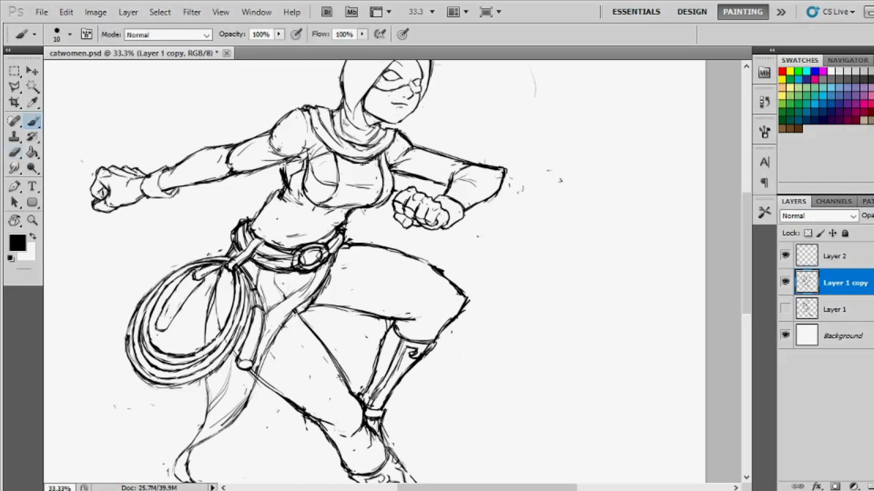
Draw a diagonal cloth panel across the waist down to the belt and add fold lines radiating from its upper corner.
{"action": "key", "text": "e"}
{"action": "key", "text": "b"}
{"action": "key", "text": "e"}
{"action": "key", "text": "b"}
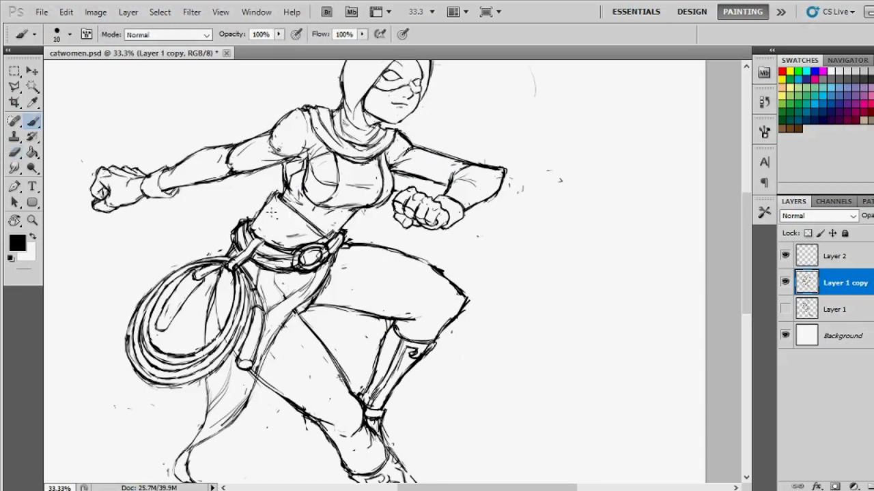
{"action": "left_click_drag", "start_coordinate": [271, 201], "coordinate": [273, 242]}
{"action": "key", "text": "e"}
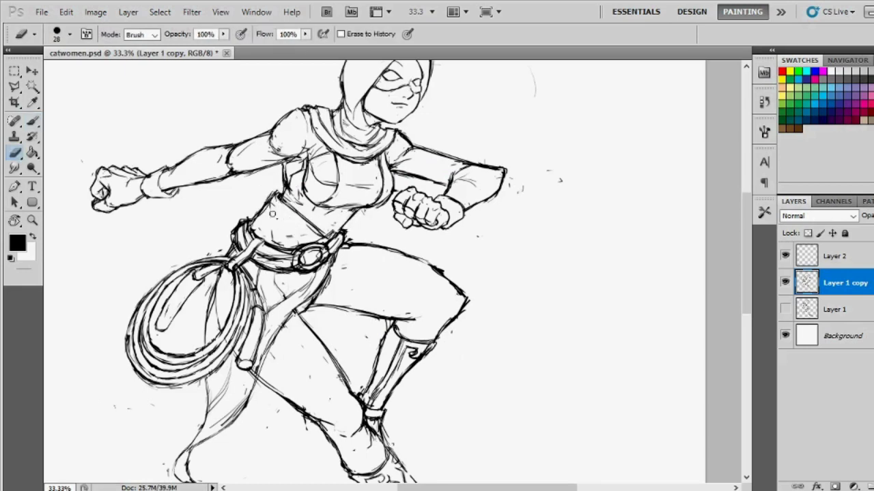
{"action": "key", "text": "b"}
{"action": "mouse_move", "coordinate": [251, 191]}
{"action": "left_mouse_down"}
{"action": "mouse_move", "coordinate": [281, 222]}
{"action": "mouse_move", "coordinate": [263, 236]}
{"action": "left_mouse_up"}
{"action": "left_click_drag", "start_coordinate": [283, 208], "coordinate": [300, 246]}
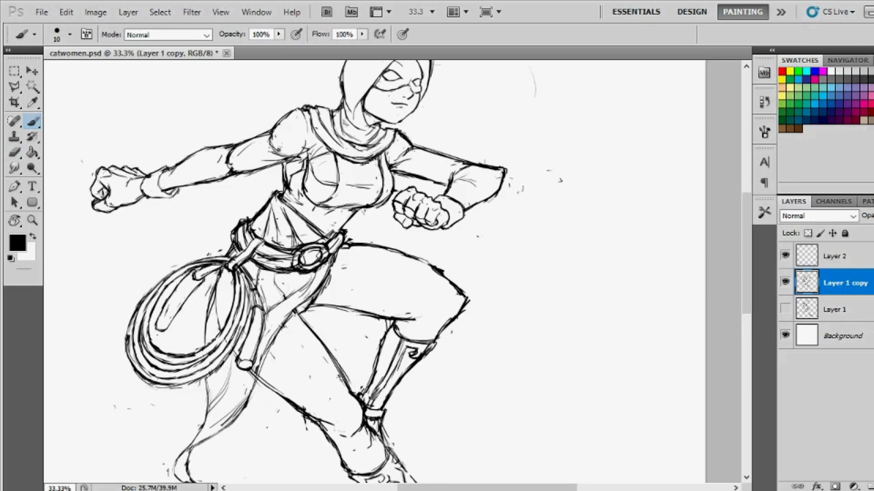
Erase stray marks on the midriff and draw a short seam from the chest down to the waist panel.
{"action": "key", "text": "ctrl+minus"}
{"action": "key", "text": "e"}
{"action": "left_click_drag", "start_coordinate": [334, 172], "coordinate": [361, 202]}
{"action": "key", "text": "b"}
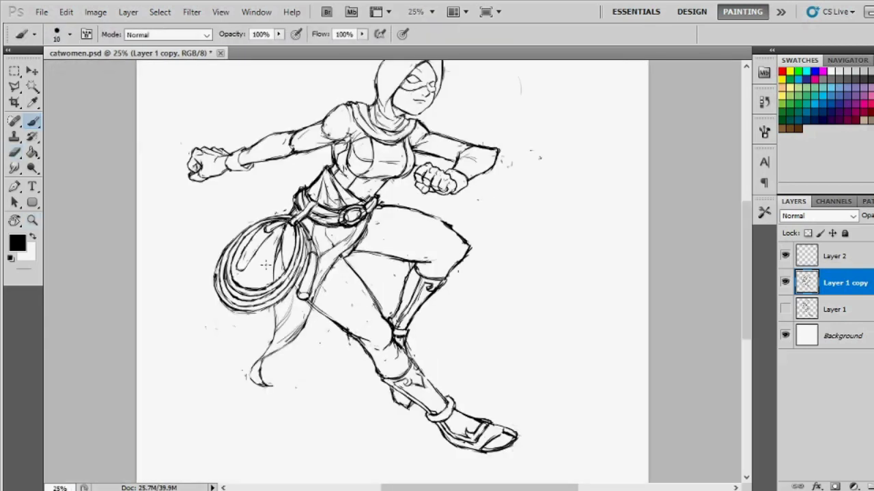
Clean up the rough lines around the belt buckle and redraw the buckle edge and the belt beside it.
{"action": "key", "text": "ctrl+plus"}
{"action": "key", "text": "e"}
{"action": "right_click", "coordinate": [350, 164]}
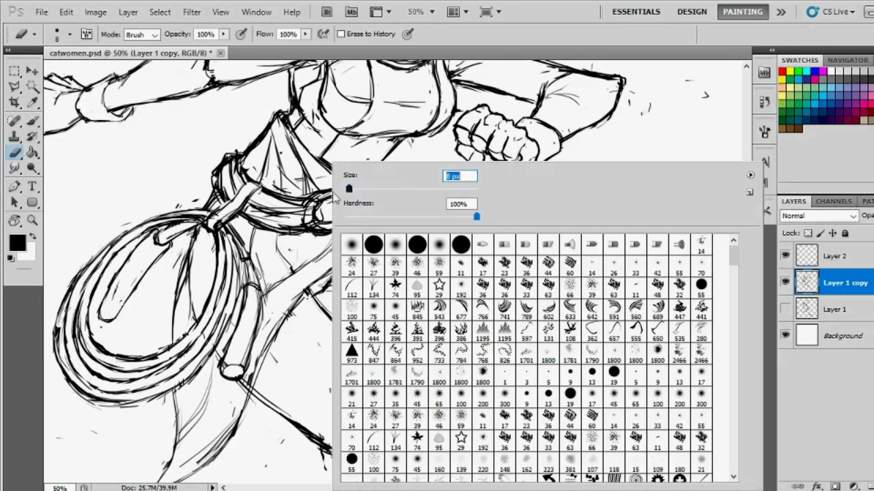
{"action": "key", "text": "Return"}
{"action": "left_click_drag", "start_coordinate": [334, 201], "coordinate": [321, 229]}
{"action": "key", "text": "b"}
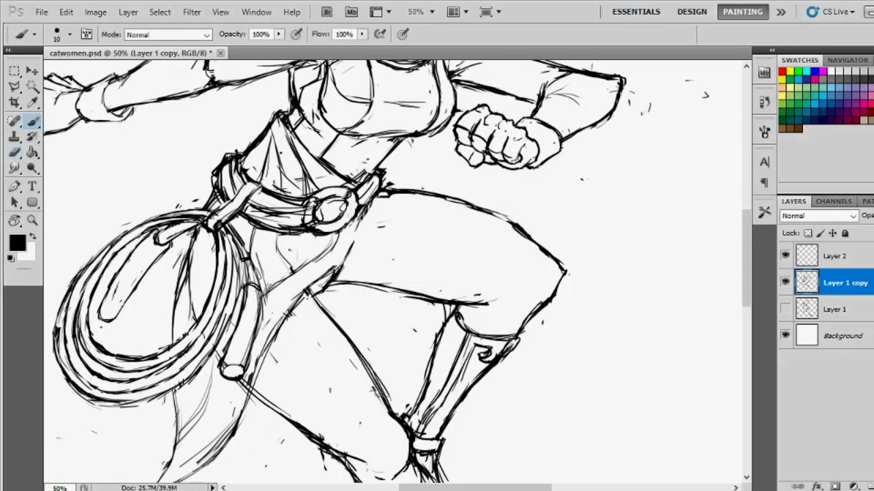
{"action": "key", "text": "e"}
{"action": "key", "text": "b"}
{"action": "left_click_drag", "start_coordinate": [380, 193], "coordinate": [358, 217]}
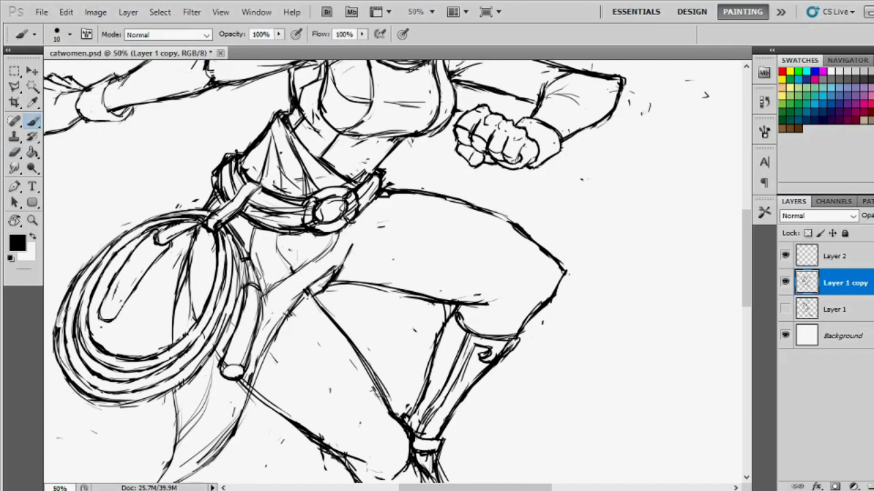
{"action": "left_click_drag", "start_coordinate": [289, 215], "coordinate": [322, 228]}
Erase rough marks at the back of the belt and firm up the edge of the draped cloth below the buckle.
{"action": "key", "text": "e"}
{"action": "left_click_drag", "start_coordinate": [214, 172], "coordinate": [240, 152]}
{"action": "left_click_drag", "start_coordinate": [266, 193], "coordinate": [288, 202]}
{"action": "key", "text": "b"}
{"action": "left_click_drag", "start_coordinate": [366, 205], "coordinate": [328, 275]}
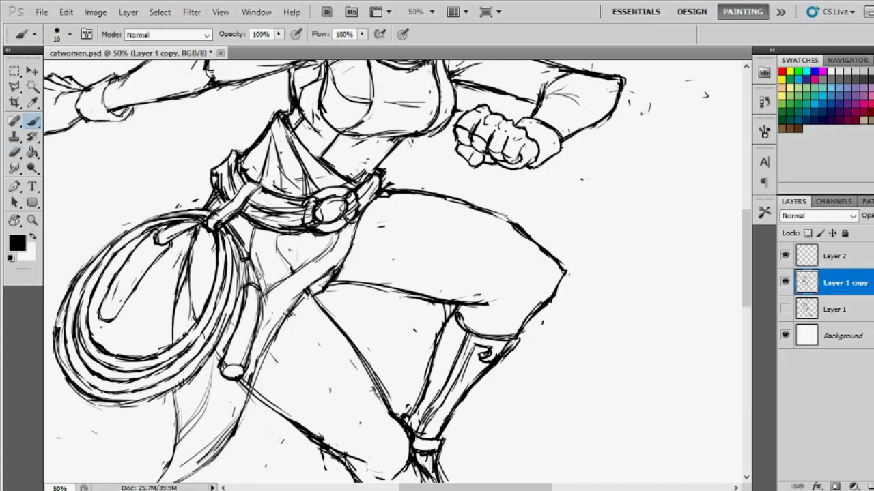
{"action": "left_click_drag", "start_coordinate": [356, 224], "coordinate": [322, 277]}
Add pointed cat ears to the top of the belt buckle.
{"action": "key", "text": "e"}
{"action": "right_click", "coordinate": [348, 163]}
{"action": "key", "text": "Escape"}
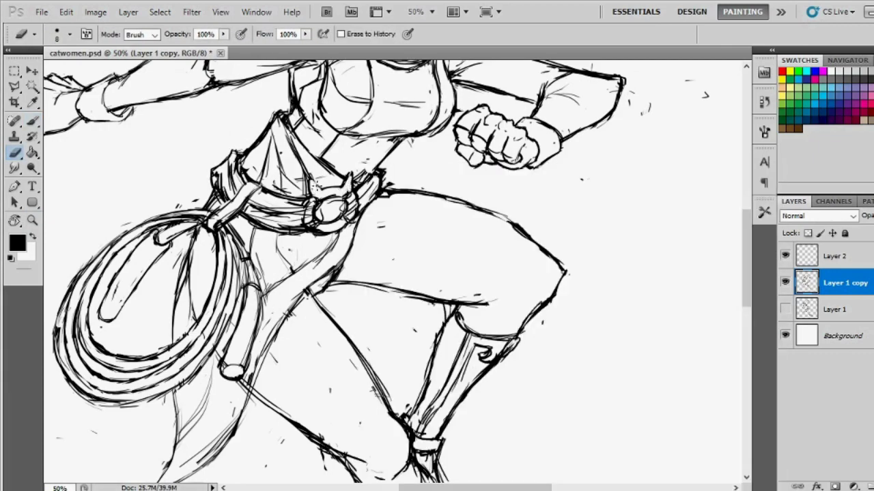
{"action": "key", "text": "b"}
Draw an angular, notched sleeve trim around the shoulder and upper arm of the extended arm, erasing rough parts.
{"action": "scroll", "coordinate": [318, 185], "scroll_direction": "up", "scroll_amount": 3}
{"action": "key", "text": "z"}
{"action": "mouse_move", "coordinate": [321, 368]}
{"action": "left_mouse_down"}
{"action": "mouse_move", "coordinate": [301, 368]}
{"action": "mouse_move", "coordinate": [335, 368]}
{"action": "mouse_move", "coordinate": [297, 369]}
{"action": "mouse_move", "coordinate": [328, 369]}
{"action": "left_mouse_up"}
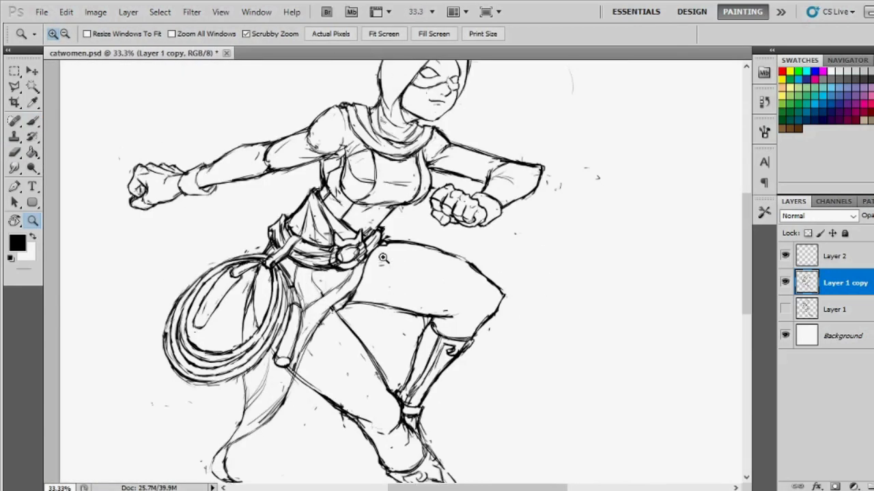
{"action": "scroll", "coordinate": [403, 273], "scroll_direction": "up", "scroll_amount": 1}
{"action": "key", "text": "b"}
{"action": "key", "text": "e"}
{"action": "key", "text": "b"}
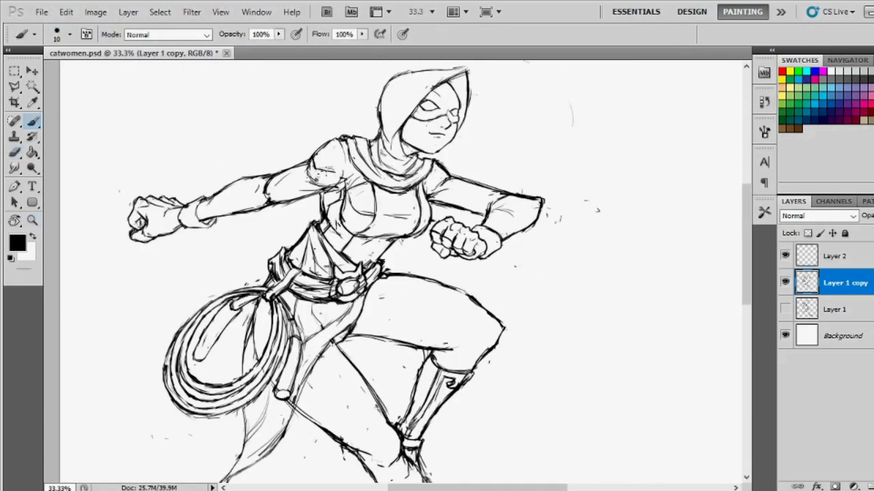
{"action": "key", "text": "e"}
{"action": "key", "text": "b"}
{"action": "key", "text": "e"}
{"action": "key", "text": "b"}
Add costume seam lines along the upper arm and forearm of the bent arm and erase the excess lines near the elbow.
{"action": "key", "text": "e"}
{"action": "key", "text": "b"}
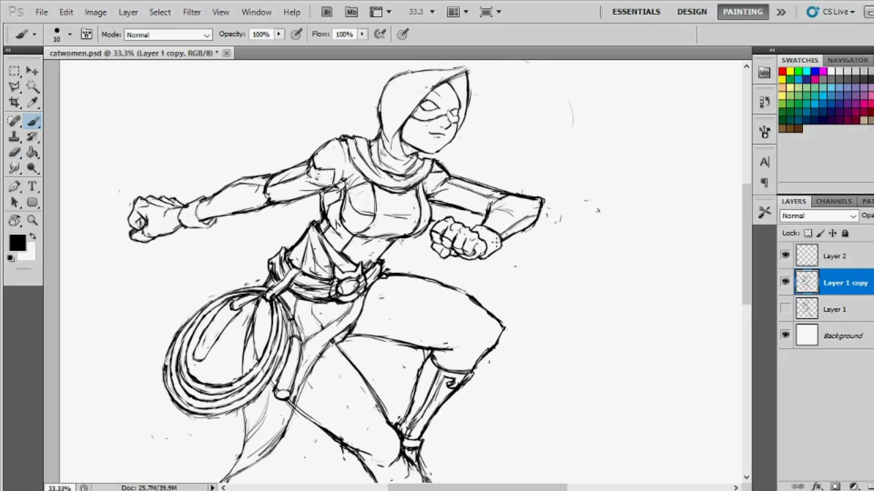
{"action": "key", "text": "e"}
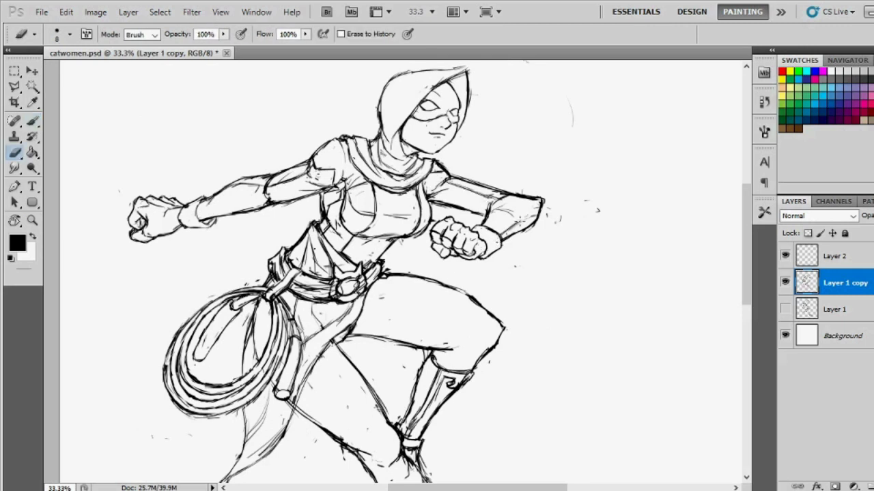
{"action": "key", "text": "b"}
{"action": "key", "text": "e"}
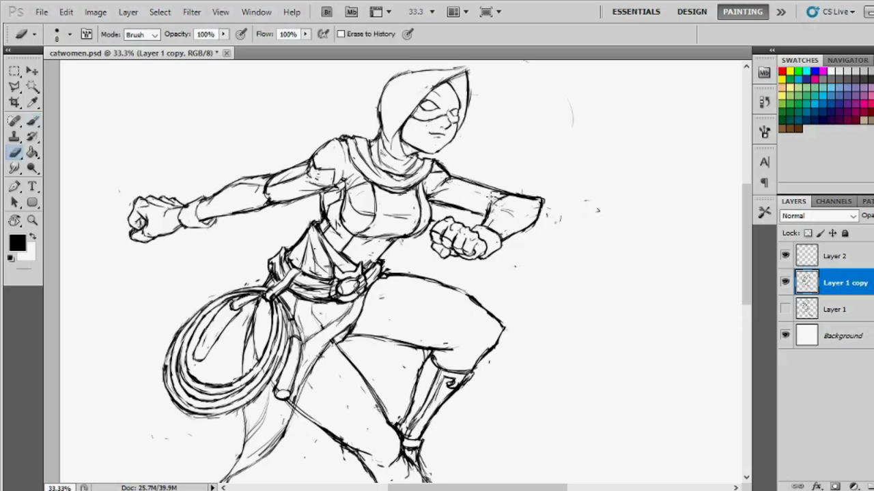
{"action": "key", "text": "b"}
{"action": "key", "text": "e"}
{"action": "key", "text": "b"}
{"action": "key", "text": "e"}
{"action": "key", "text": "b"}
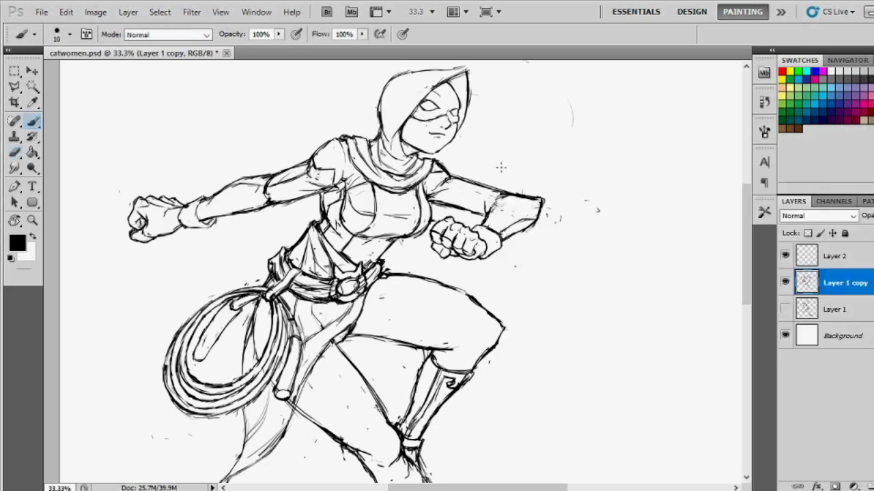
Draw a costume seam along the thigh of the extended leg with a 15 px brush.
{"action": "key", "text": "bracketright"}
{"action": "key", "text": "e"}
{"action": "key", "text": "b"}
{"action": "left_click", "coordinate": [477, 225], "text": "ctrl+alt"}
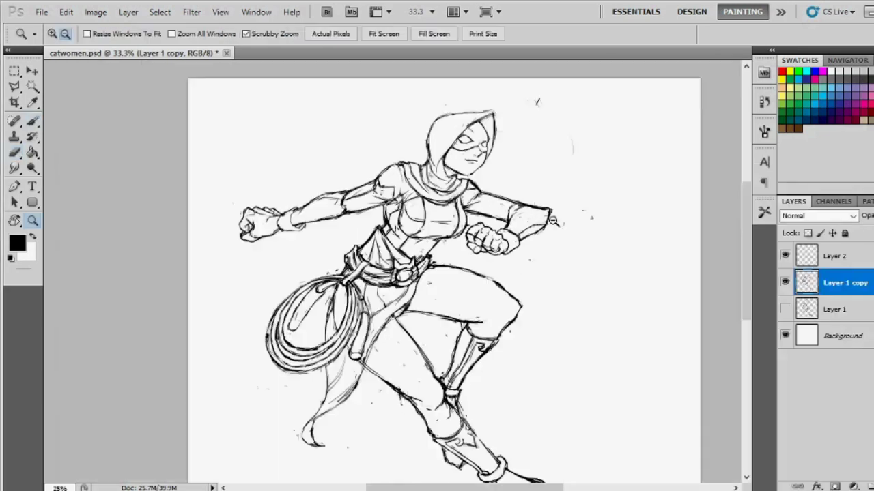
{"action": "left_click", "coordinate": [487, 269], "text": "ctrl"}
{"action": "key", "text": "e"}
{"action": "key", "text": "b"}
{"action": "left_click", "coordinate": [529, 232], "text": "ctrl+alt"}
{"action": "scroll", "coordinate": [530, 232], "scroll_direction": "down", "scroll_amount": 2}
{"action": "key", "text": "b"}
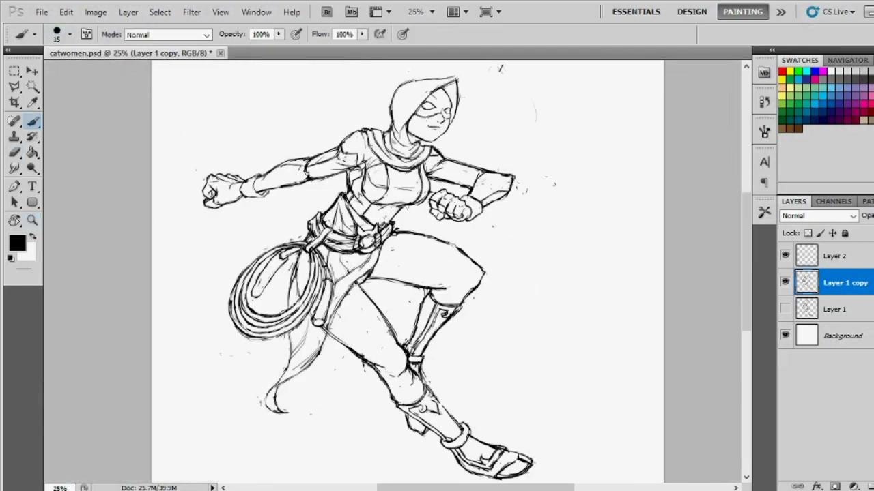
{"action": "key", "text": "e"}
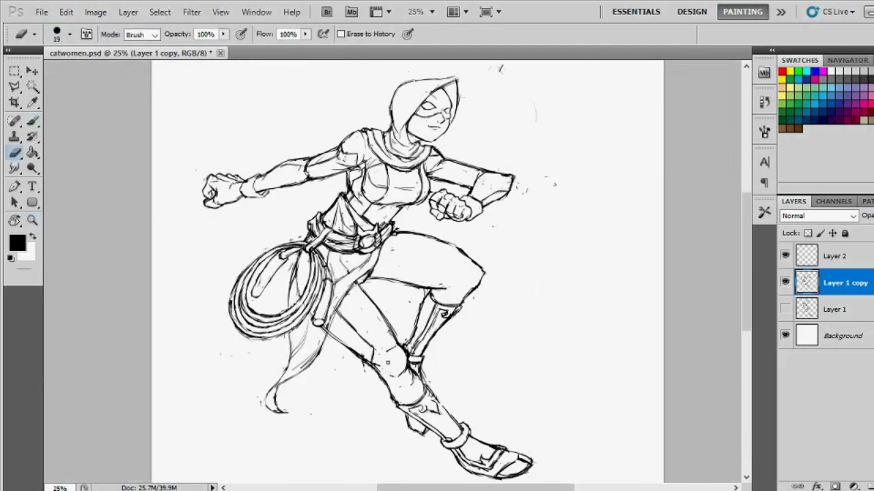
Draw an angular knee guard on the extended leg and erase the rough outline around the knee.
{"action": "key", "text": "b"}
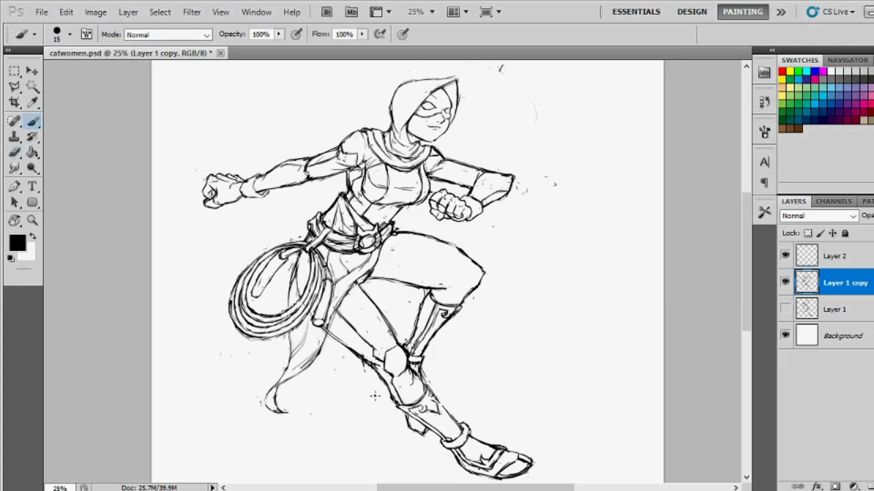
{"action": "key", "text": "e"}
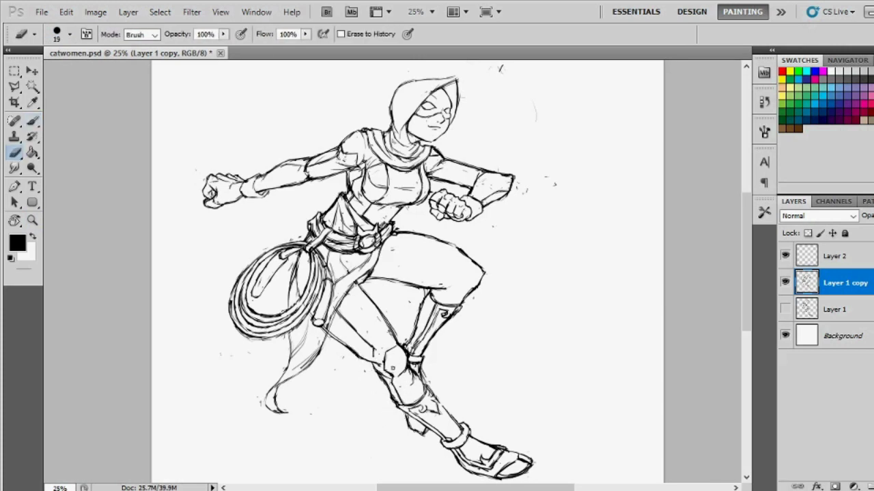
{"action": "key", "text": "b"}
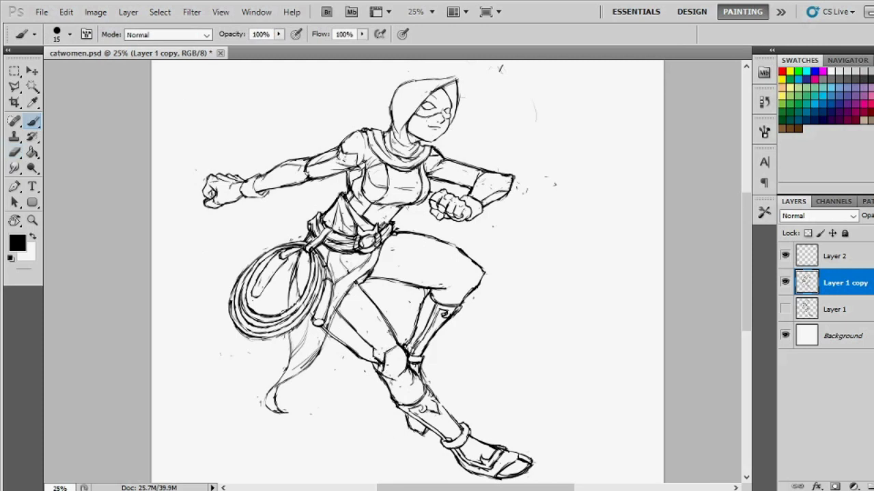
Draw a matching thigh seam and angular knee guard on the raised bent leg, and save the drawing.
{"action": "key", "text": "e"}
{"action": "key", "text": "b"}
{"action": "left_click_drag", "start_coordinate": [374, 265], "coordinate": [441, 277]}
{"action": "left_click_drag", "start_coordinate": [442, 271], "coordinate": [432, 301]}
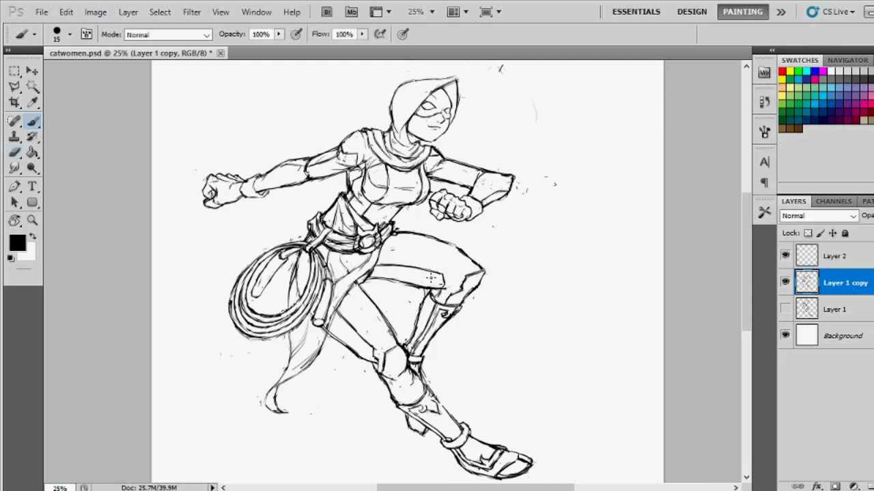
{"action": "key", "text": "ctrl+s"}
Inspect the whole figure and its details at several magnifications.
{"action": "key", "text": "z"}
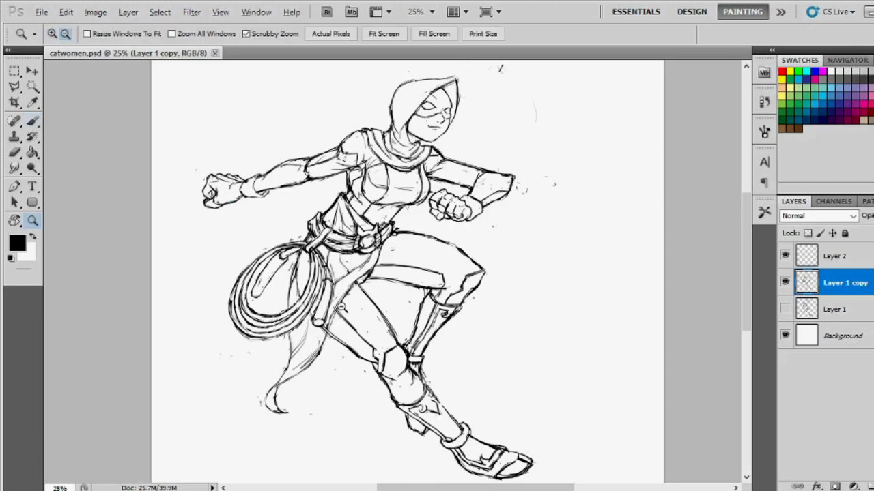
{"action": "left_click_drag", "start_coordinate": [538, 483], "coordinate": [501, 422]}
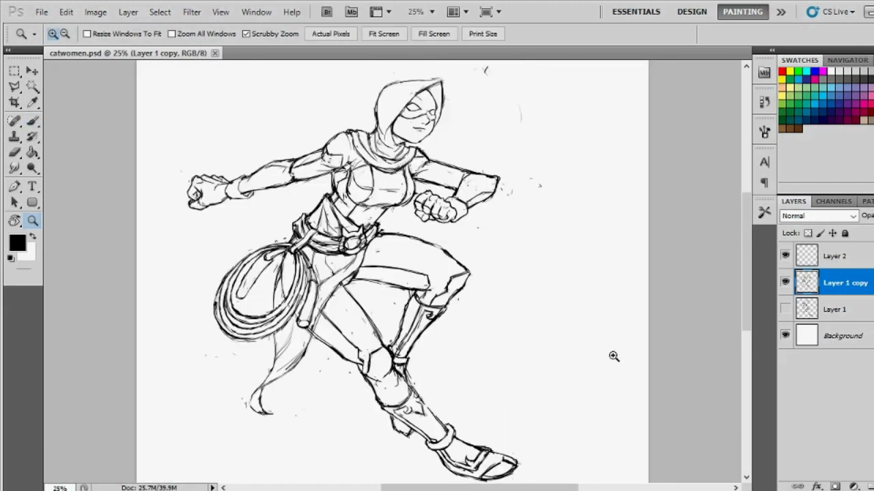
{"action": "key", "text": "ctrl+plus"}
{"action": "key", "text": "b"}
{"action": "left_click", "coordinate": [199, 230], "text": "alt"}
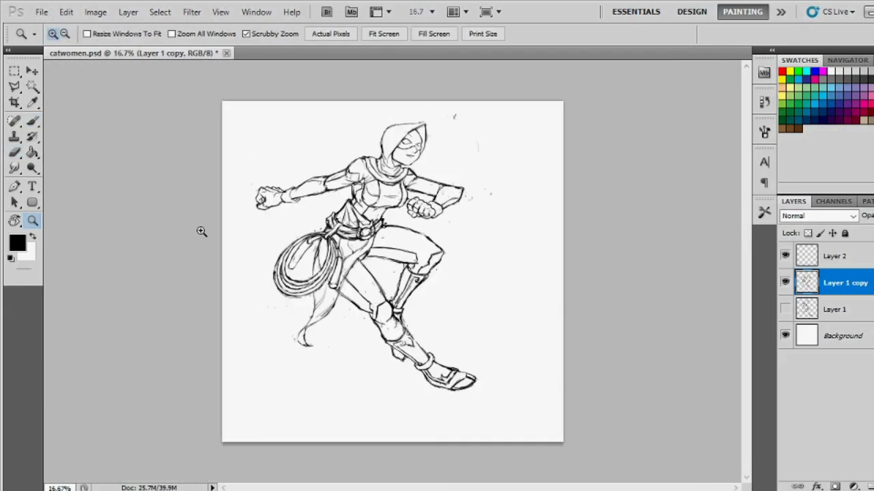
{"action": "left_click", "coordinate": [480, 363]}
{"action": "key", "text": "z"}
{"action": "left_click", "coordinate": [334, 224], "text": "alt"}
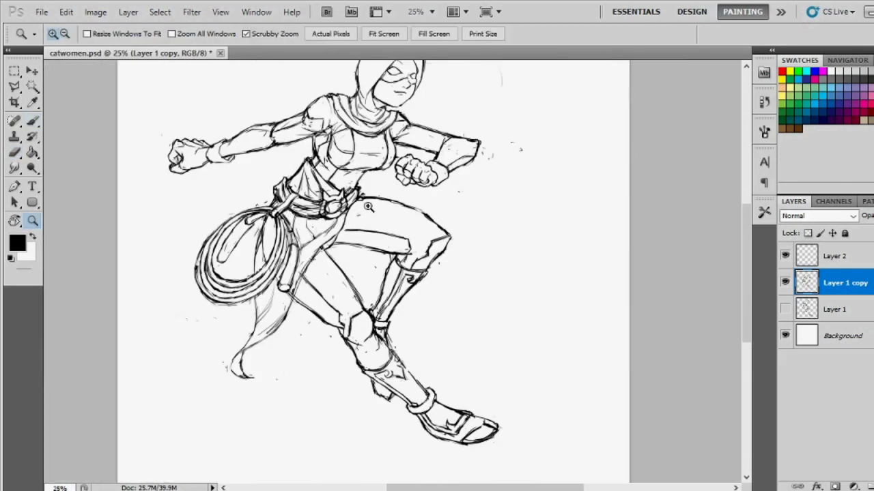
{"action": "left_click", "coordinate": [452, 312], "text": "alt"}
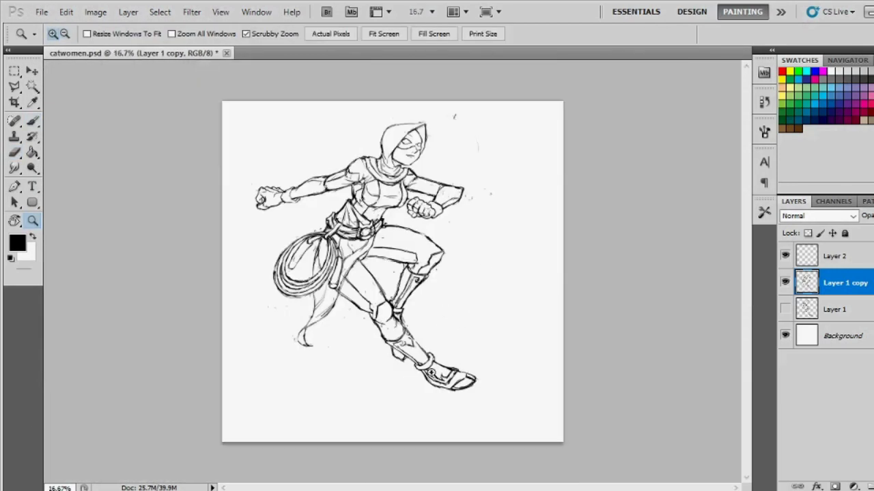
Draw a pointed cat ear on top of the hood and firm up the hood's upper edge.
{"action": "left_click", "coordinate": [421, 290]}
{"action": "left_click", "coordinate": [422, 289]}
{"action": "key", "text": "b"}
{"action": "left_click_drag", "start_coordinate": [384, 109], "coordinate": [369, 160]}
{"action": "key", "text": "e"}
{"action": "key", "text": "b"}
{"action": "mouse_move", "coordinate": [392, 129]}
{"action": "left_mouse_down"}
{"action": "mouse_move", "coordinate": [367, 158]}
{"action": "mouse_move", "coordinate": [403, 140]}
{"action": "left_mouse_up"}
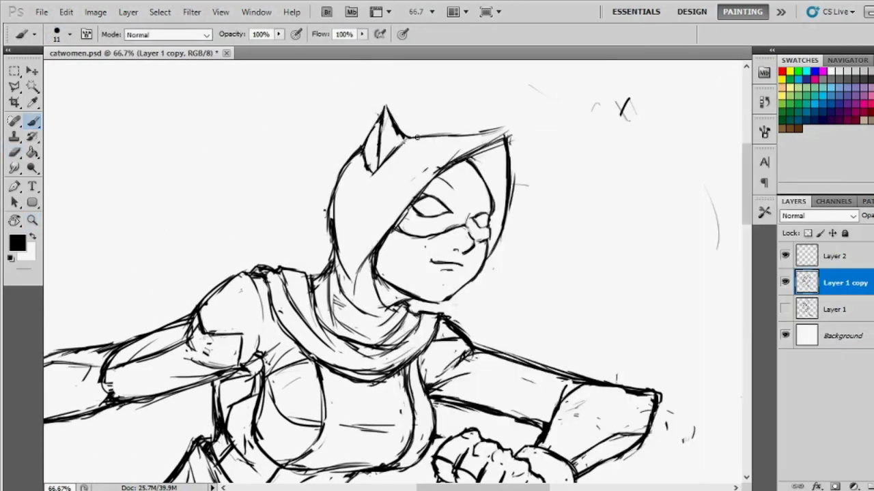
{"action": "left_click_drag", "start_coordinate": [508, 129], "coordinate": [477, 135]}
Erase the rough underside of the bent arm's upper arm and redraw it as a cleaner line.
{"action": "key", "text": "ctrl+minus"}
{"action": "key", "text": "ctrl+minus"}
{"action": "key", "text": "ctrl+minus"}
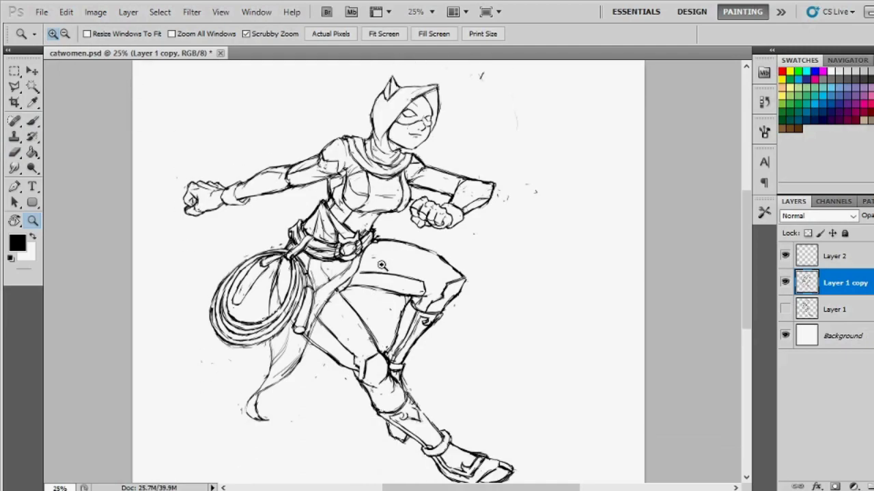
{"action": "scroll", "coordinate": [382, 273], "scroll_direction": "down", "scroll_amount": 1}
{"action": "key", "text": "ctrl+plus"}
{"action": "key", "text": "ctrl+plus"}
{"action": "key", "text": "e"}
{"action": "left_click_drag", "start_coordinate": [499, 217], "coordinate": [554, 227]}
{"action": "key", "text": "b"}
{"action": "left_click_drag", "start_coordinate": [489, 206], "coordinate": [568, 226]}
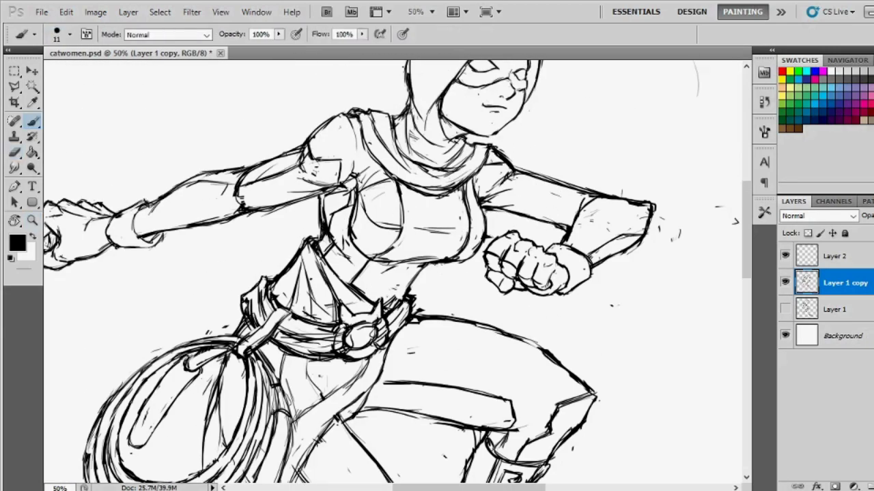
Save the drawing and view the whole figure on the canvas.
{"action": "key", "text": "ctrl+minus"}
{"action": "key", "text": "z"}
{"action": "key", "text": "ctrl+minus"}
{"action": "left_click", "coordinate": [496, 312]}
{"action": "left_click", "coordinate": [467, 289], "text": "alt"}
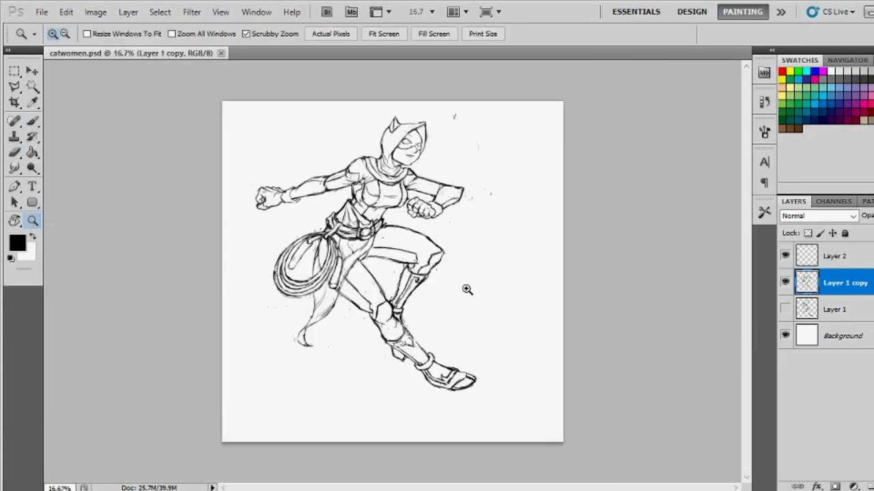
Hand-letter large black block capitals starting with F beside the bent knee, using a 40 px brush.
{"action": "left_click", "coordinate": [467, 290]}
{"action": "key", "text": "b"}
{"action": "left_click_drag", "start_coordinate": [486, 275], "coordinate": [487, 331]}
{"action": "mouse_move", "coordinate": [481, 277]}
{"action": "left_mouse_down"}
{"action": "mouse_move", "coordinate": [519, 273]}
{"action": "mouse_move", "coordinate": [526, 335]}
{"action": "left_mouse_up"}
{"action": "left_click_drag", "start_coordinate": [546, 280], "coordinate": [548, 335]}
{"action": "right_click", "coordinate": [546, 281]}
{"action": "key", "text": "Escape"}
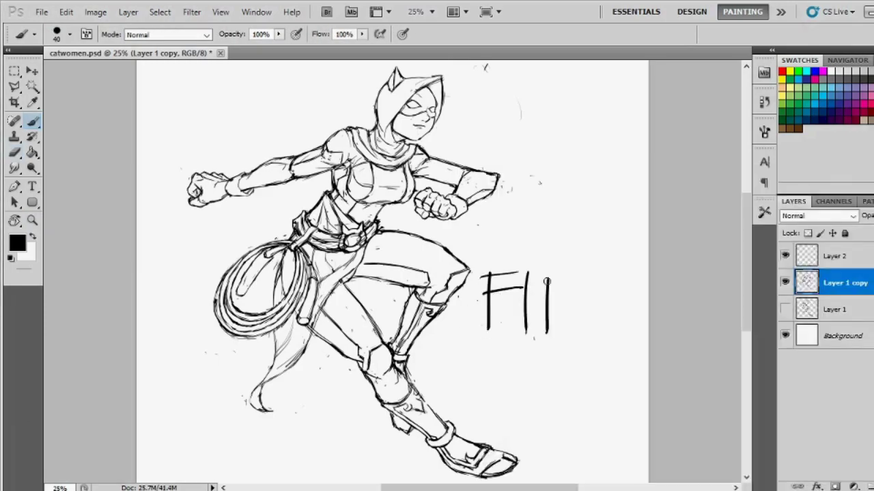